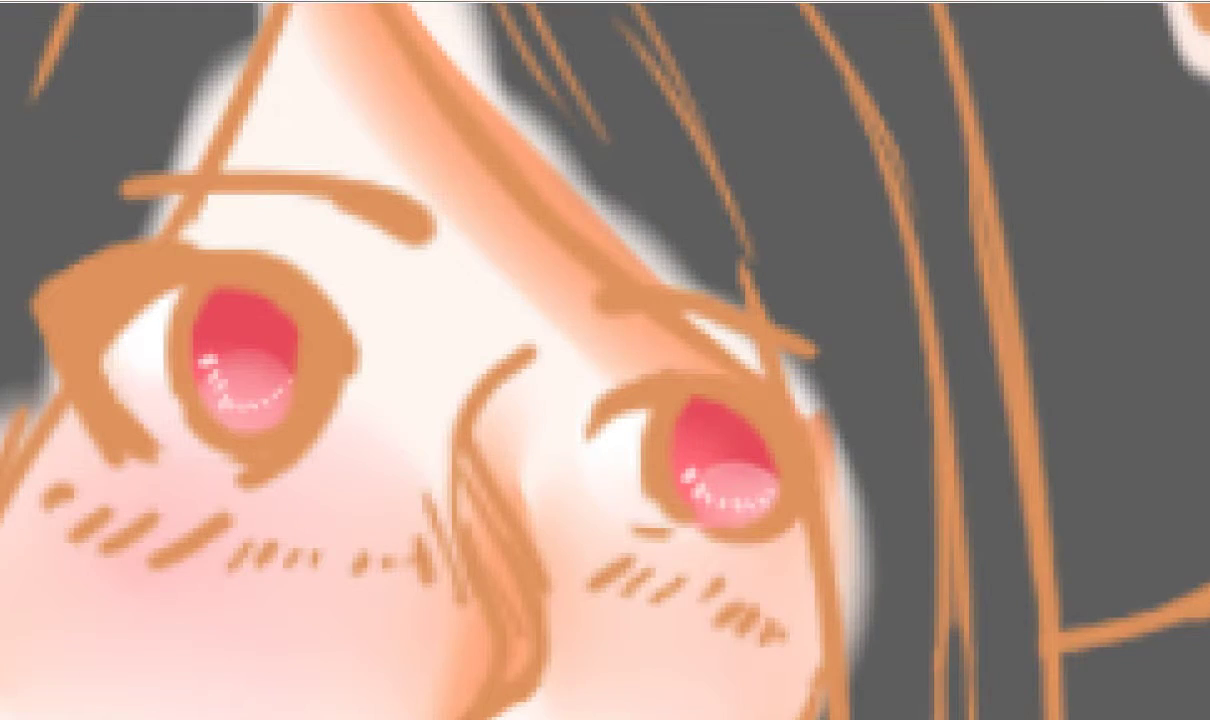
# Paint small white highlights in the woman's red eyes.
pyautogui.scroll(1, 205, 312)
pyautogui.moveTo(295, 325)
pyautogui.mouseDown()
pyautogui.moveTo(235, 324)
pyautogui.moveTo(250, 360)
pyautogui.mouseUp()
pyautogui.scroll(-4, 246, 315)
pyautogui.scroll(-2, 420, 290)
pyautogui.scroll(2, 465, 345)
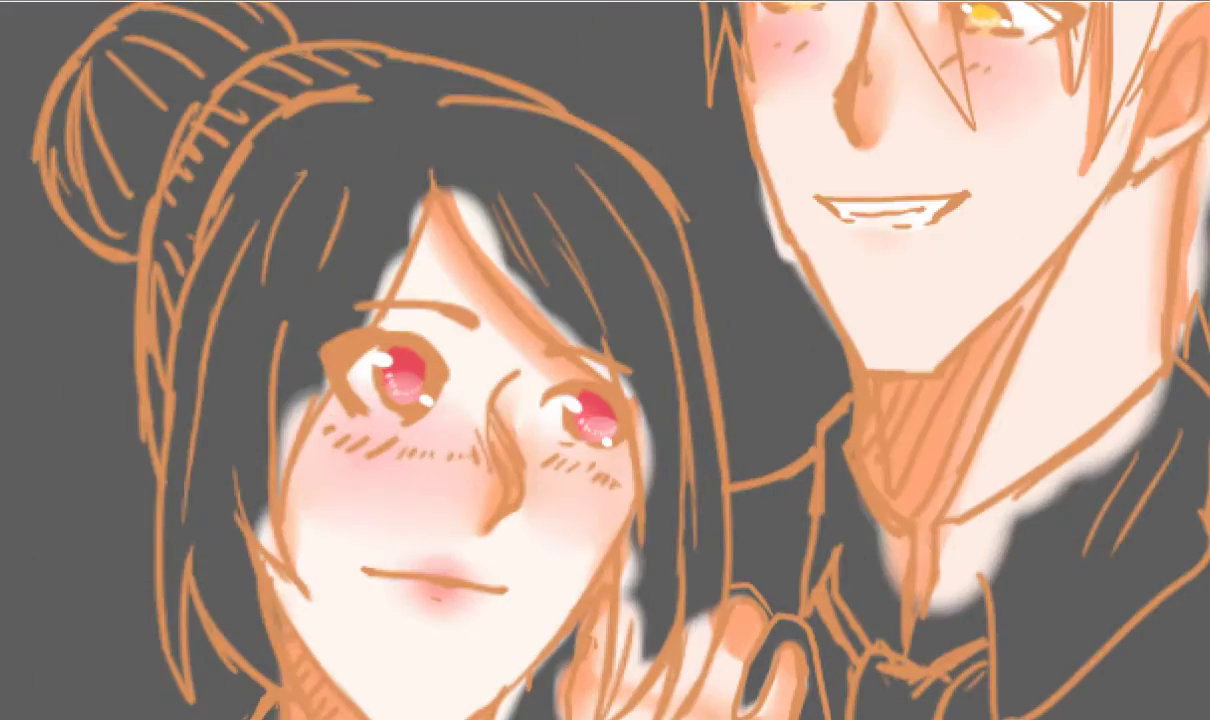
# Paint small white highlights in the man's yellow eyes.
pyautogui.scroll(3, 385, 375)
pyautogui.moveTo(348, 318)
pyautogui.mouseDown()
pyautogui.moveTo(292, 356)
pyautogui.moveTo(282, 386)
pyautogui.mouseUp()
pyautogui.scroll(-3, 300, 375)
pyautogui.scroll(3, 483, 398)
pyautogui.moveTo(714, 430); pyautogui.dragTo(690, 424)
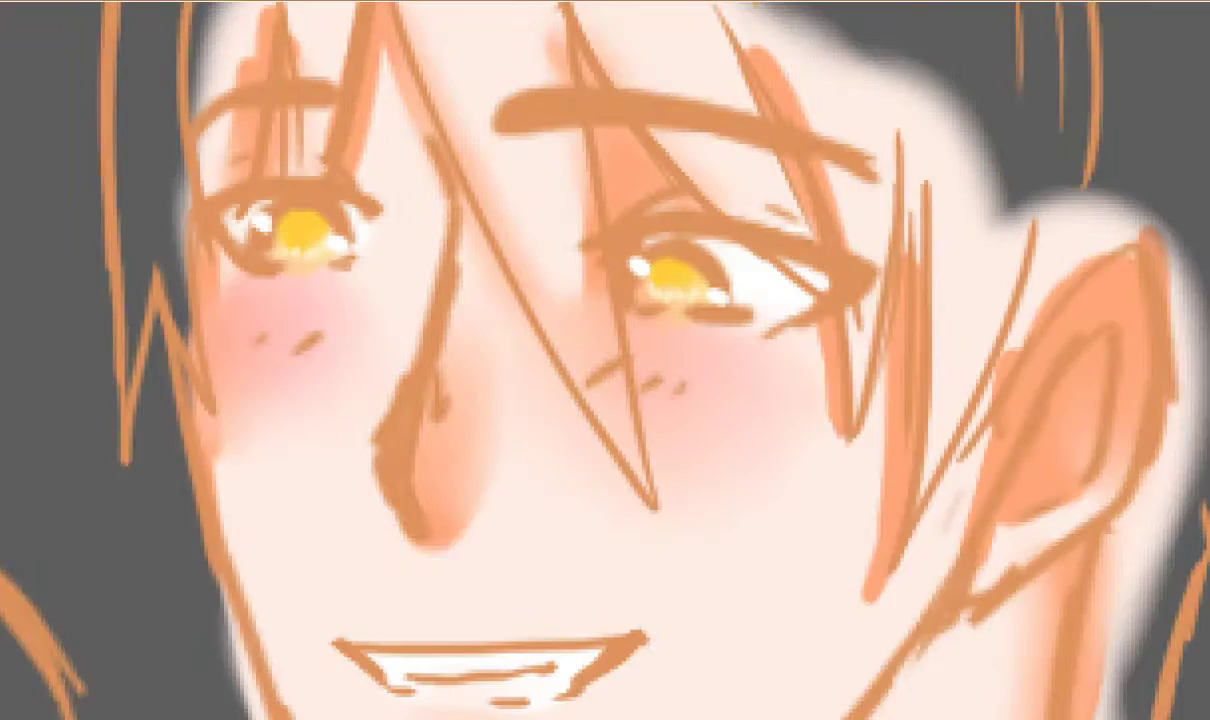
# Shade the upper part of the man's eyes with soft blue-grey beneath the eyelids.
pyautogui.scroll(3, 689, 288)
pyautogui.moveTo(624, 216)
pyautogui.mouseDown()
pyautogui.moveTo(899, 275)
pyautogui.moveTo(868, 300)
pyautogui.mouseUp()
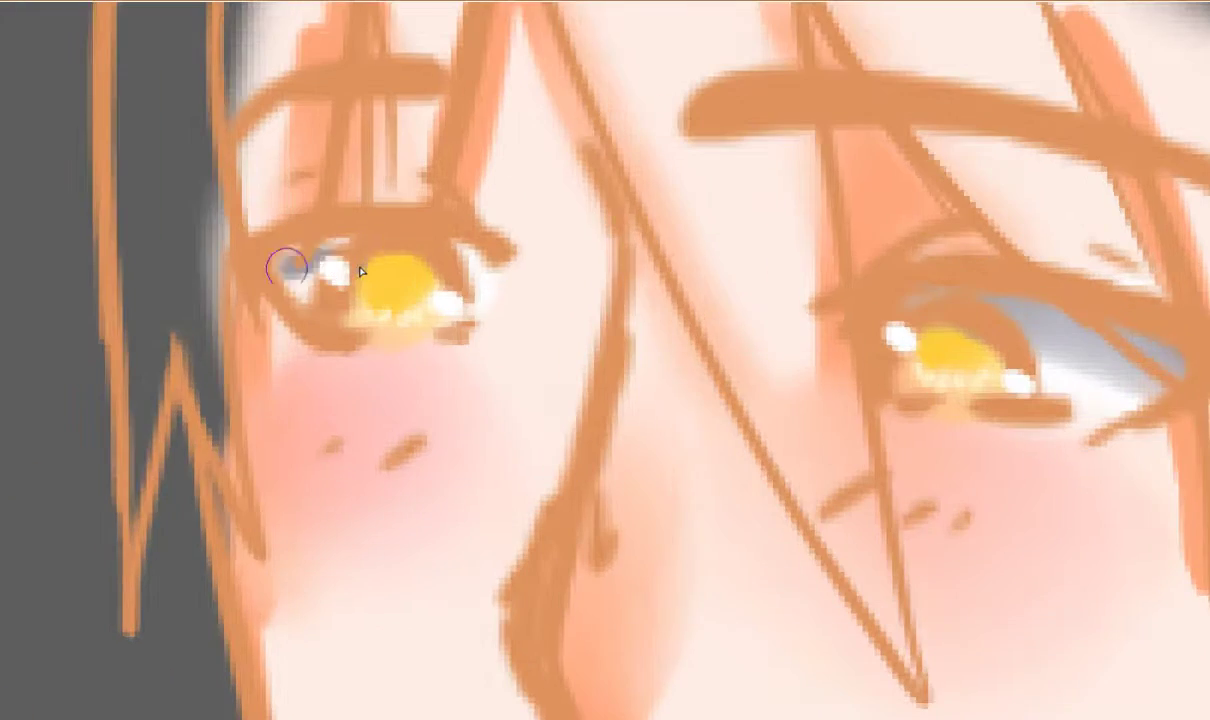
pyautogui.moveTo(292, 262); pyautogui.dragTo(432, 251)
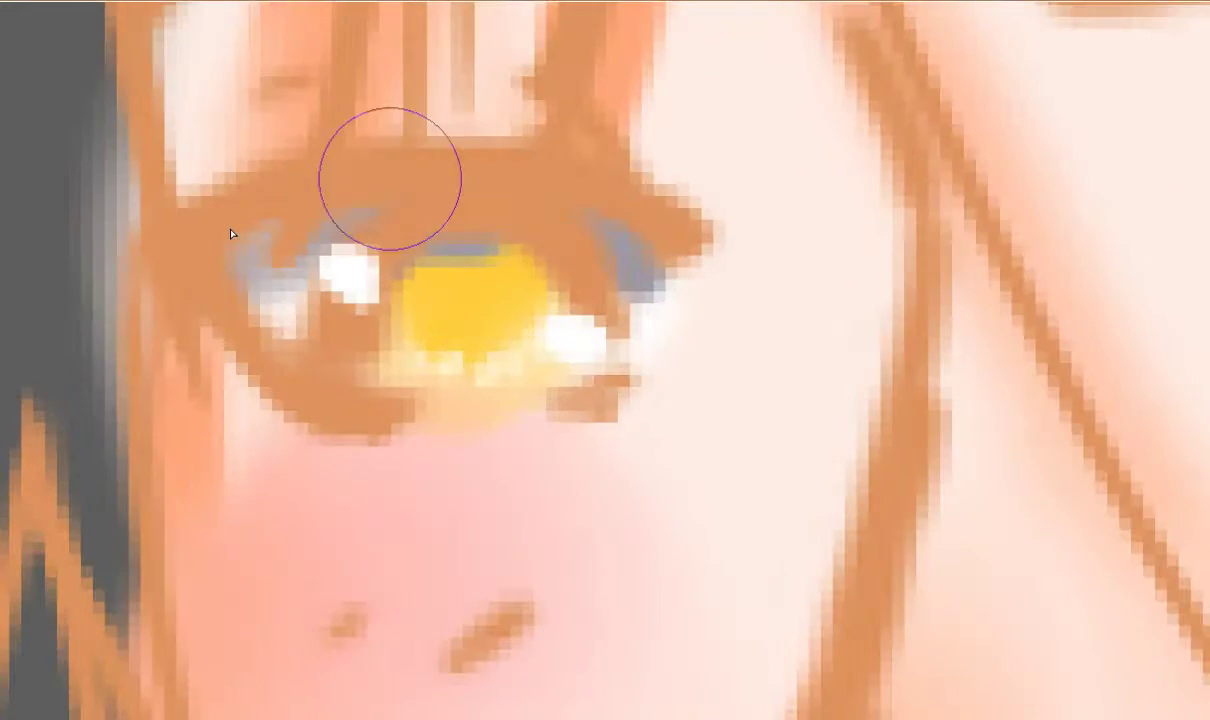
pyautogui.moveTo(392, 176); pyautogui.dragTo(378, 216)
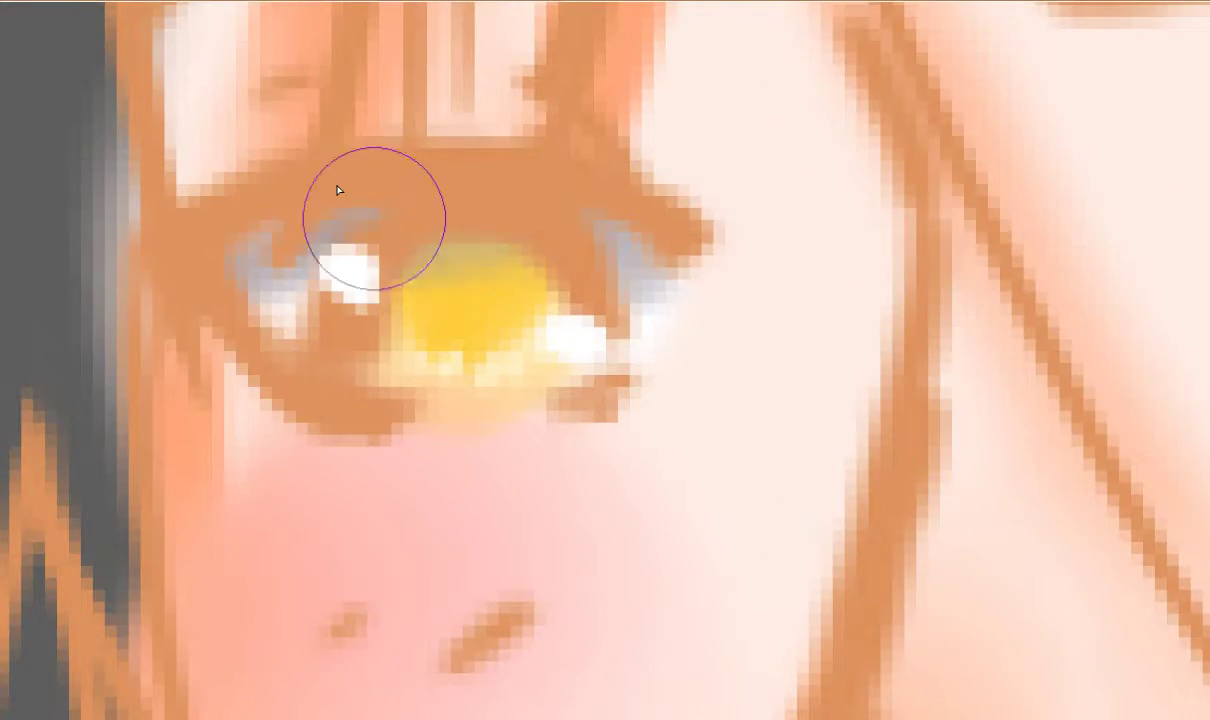
pyautogui.scroll(3, 342, 230)
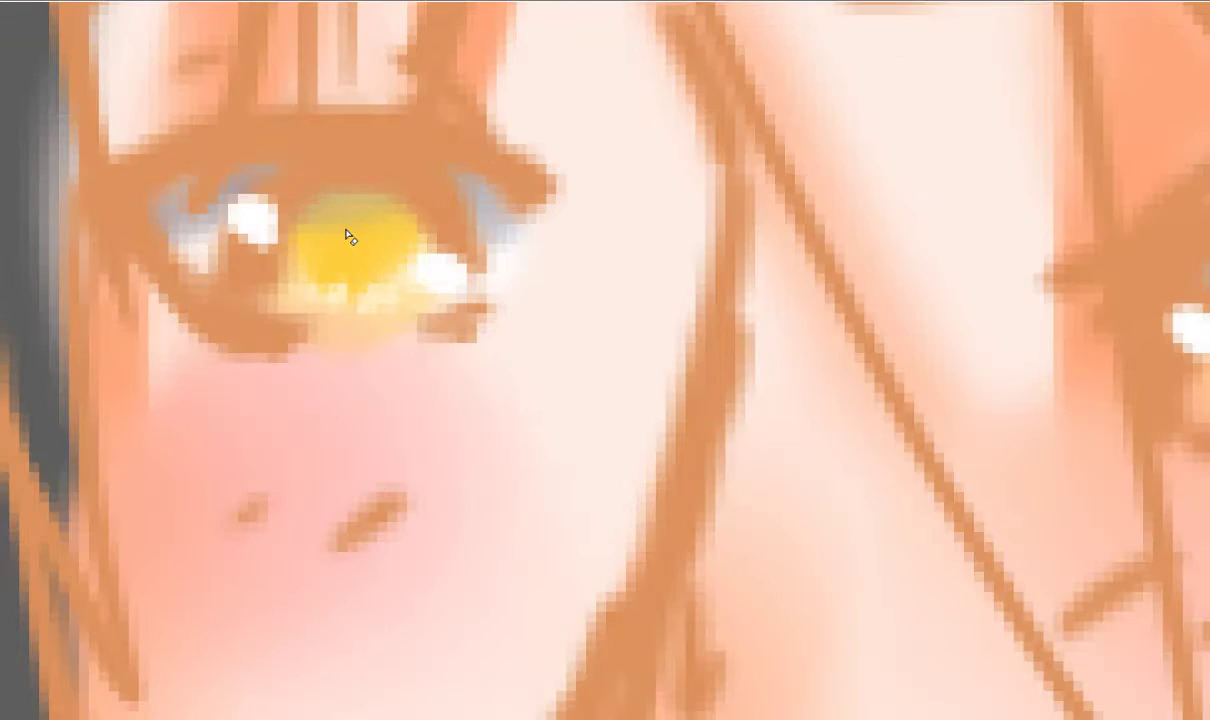
pyautogui.scroll(-5, 325, 250)
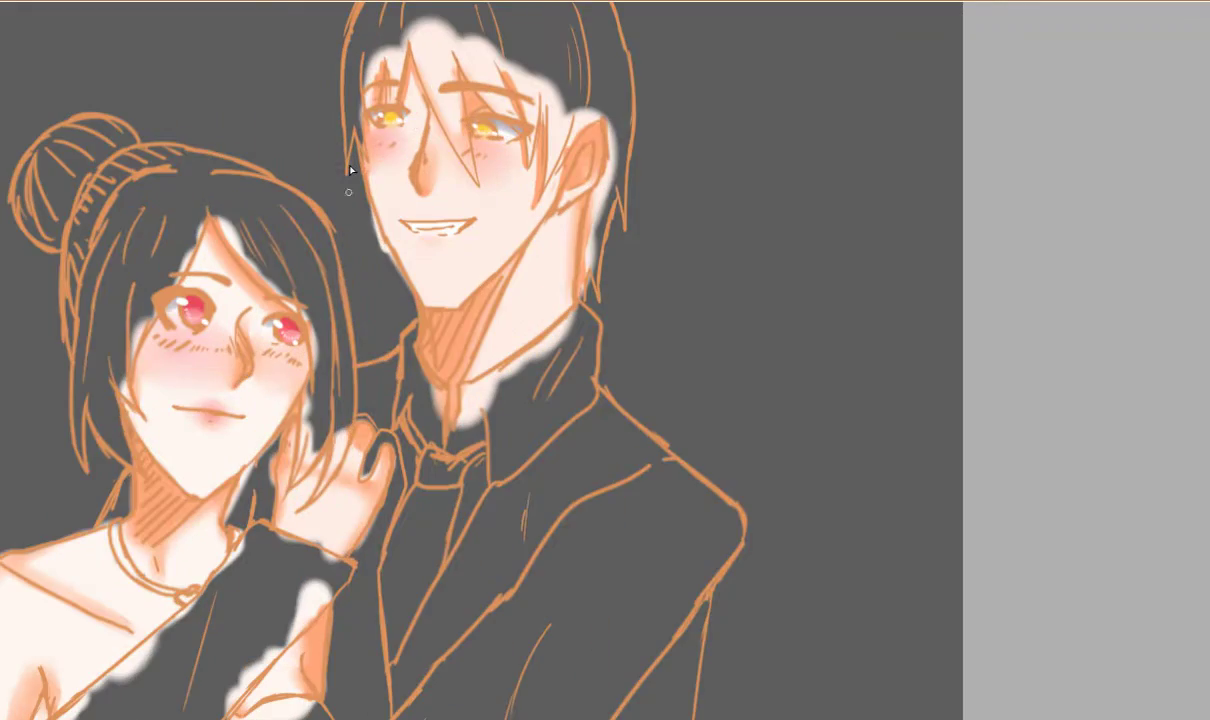
pyautogui.scroll(5, 316, 351)
# Add small white highlight dabs on the blush of both of the man's cheeks.
pyautogui.scroll(-6, 316, 351)
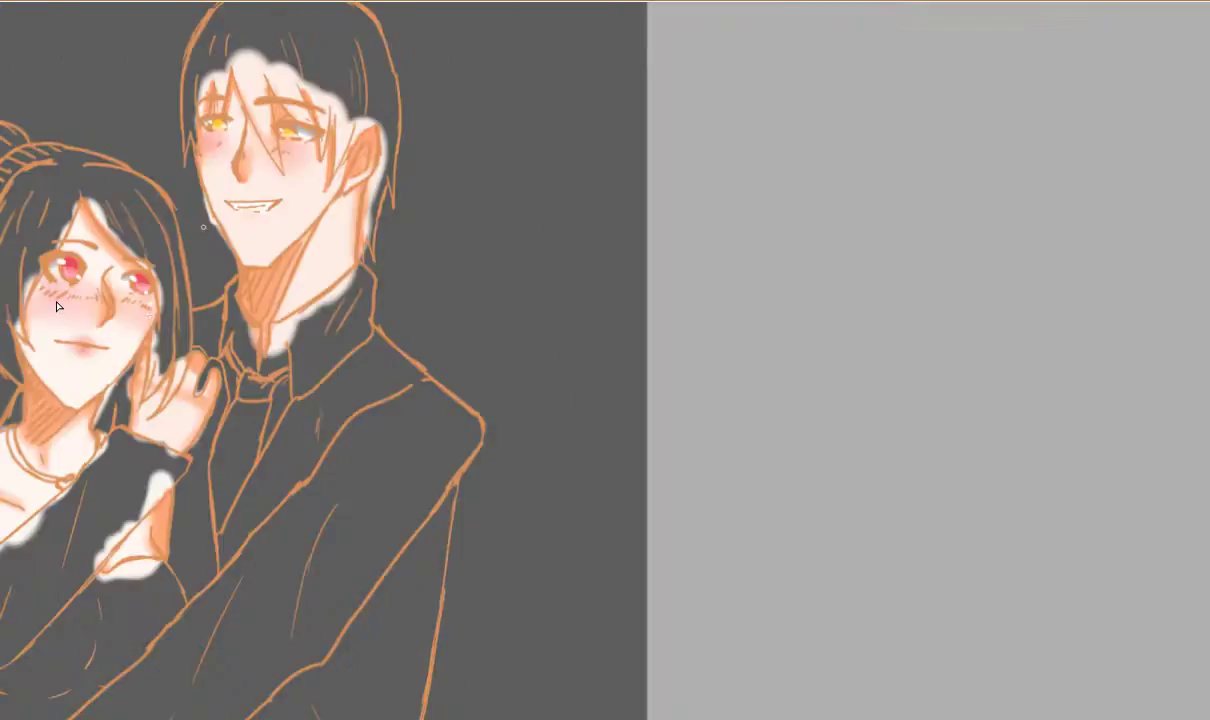
pyautogui.scroll(5, 277, 125)
pyautogui.scroll(-3, 277, 125)
pyautogui.scroll(3, 120, 116)
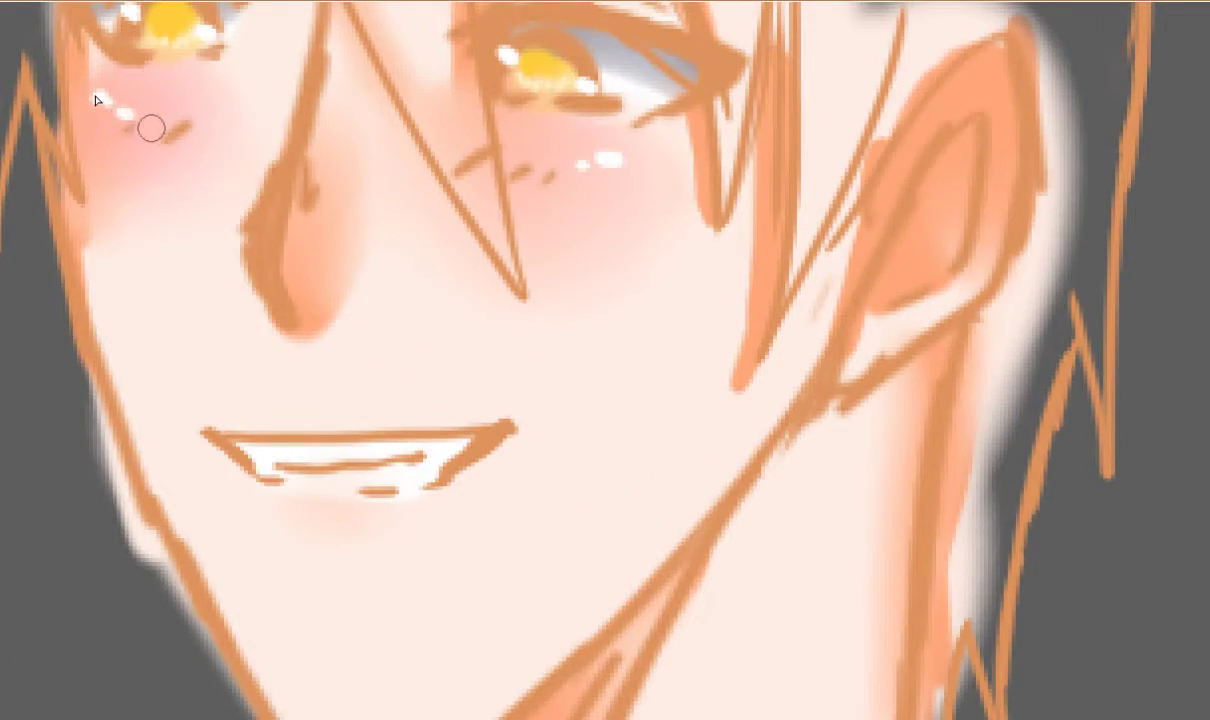
pyautogui.scroll(-4, 97, 100)
pyautogui.scroll(1, 246, 210)
pyautogui.scroll(2, 151, 246)
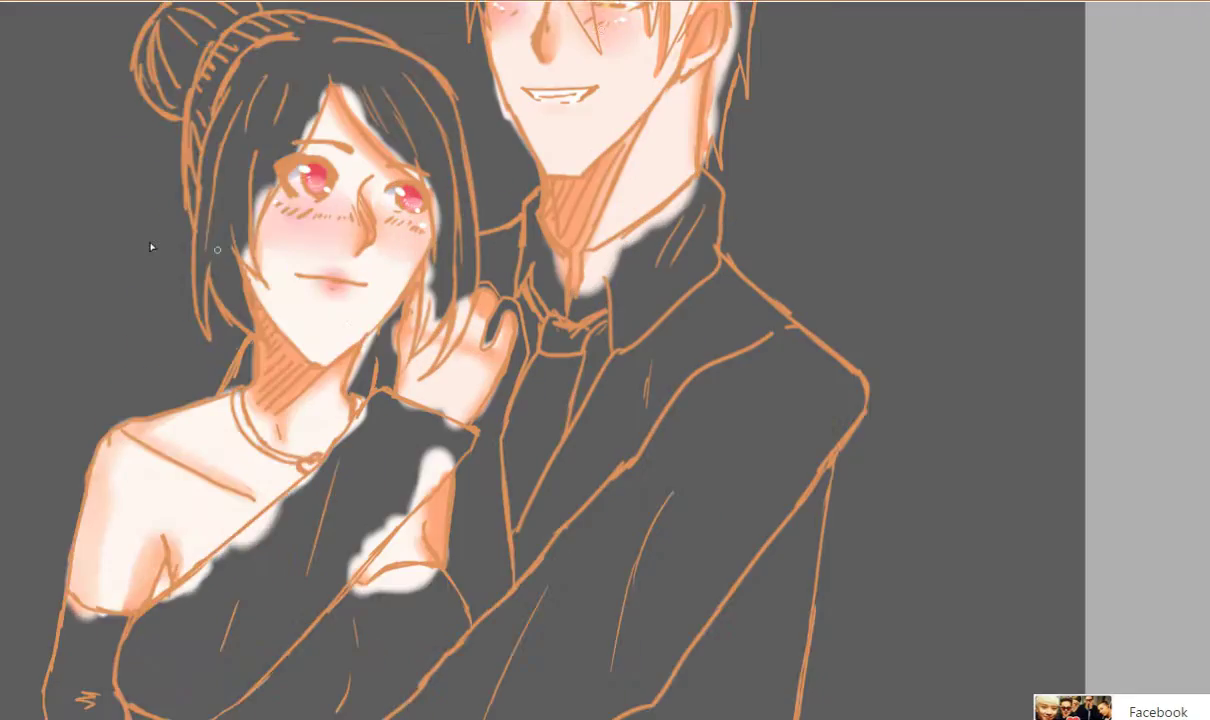
# Add small white highlights on the woman's cheeks and lower lip.
pyautogui.scroll(3, 330, 313)
pyautogui.scroll(-4, 345, 338)
pyautogui.scroll(-2, 666, 361)
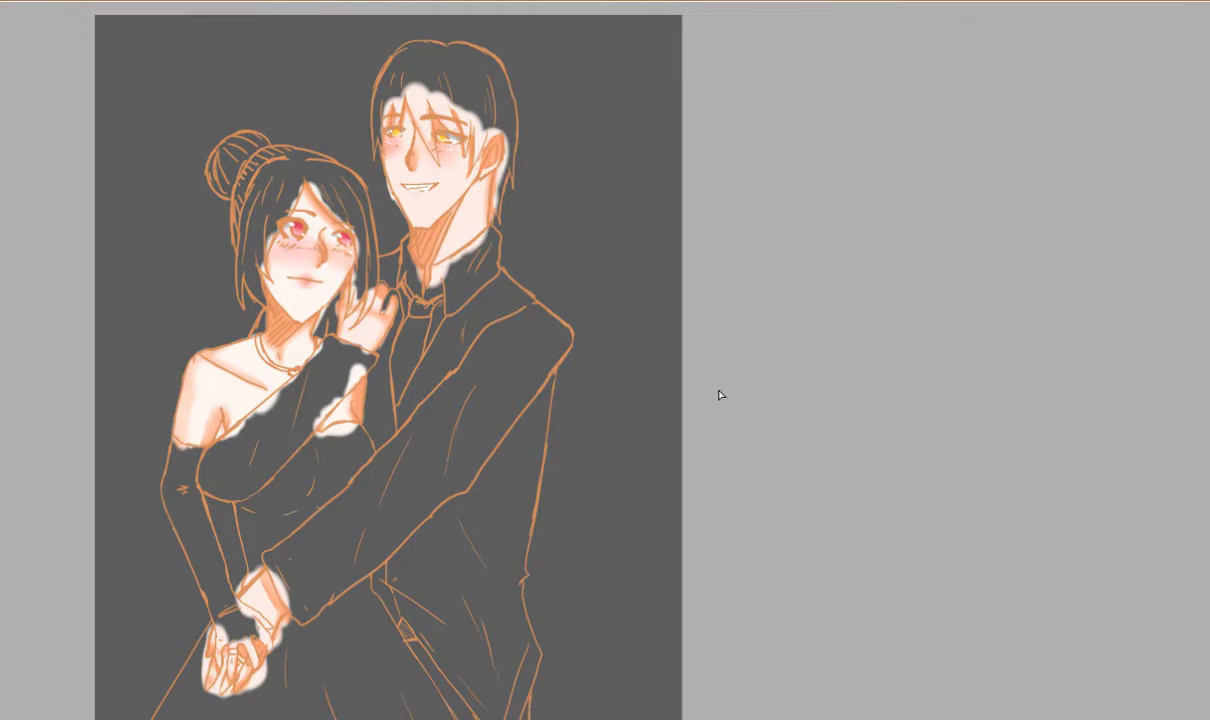
# Erase the skin colour spilling onto the woman's hair along her parting and cheek and around her raised fingers.
pyautogui.scroll(2, 531, 219)
pyautogui.scroll(2, 435, 410)
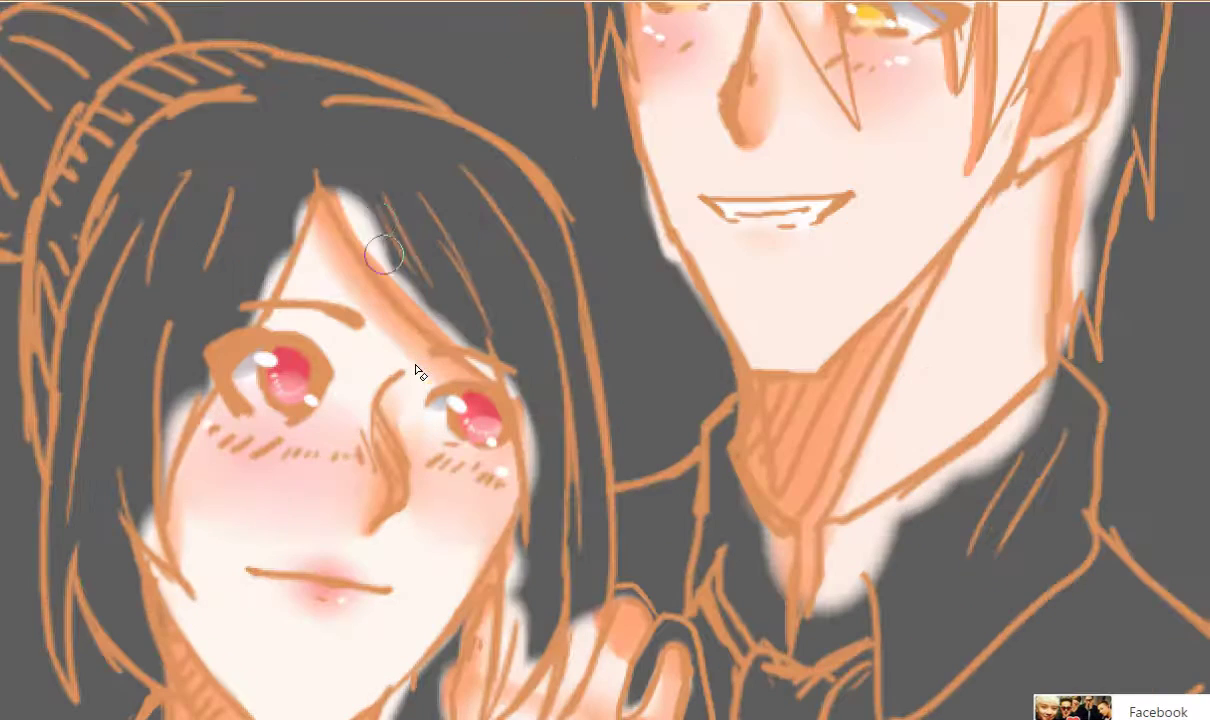
pyautogui.scroll(1, 558, 366)
pyautogui.moveTo(535, 507)
pyautogui.mouseDown()
pyautogui.moveTo(543, 320)
pyautogui.moveTo(520, 309)
pyautogui.moveTo(540, 311)
pyautogui.moveTo(469, 395)
pyautogui.moveTo(512, 400)
pyautogui.moveTo(521, 347)
pyautogui.mouseUp()
pyautogui.scroll(-1, 530, 360)
pyautogui.scroll(1, 590, 460)
pyautogui.moveTo(598, 318); pyautogui.dragTo(510, 502)
pyautogui.scroll(1, 672, 402)
pyautogui.moveTo(686, 388); pyautogui.dragTo(636, 422)
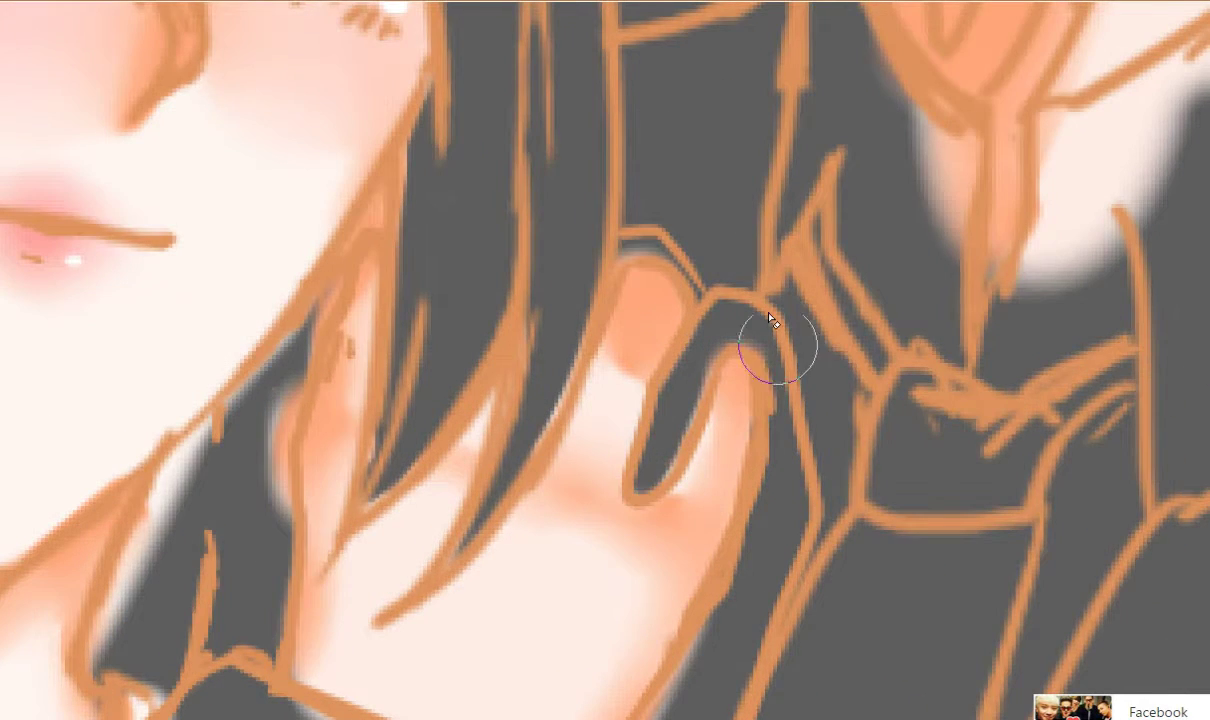
# Erase the skin colour from the hair area between the woman's jaw, neck and raised hand.
pyautogui.scroll(-1, 726, 310)
pyautogui.scroll(1, 400, 400)
pyautogui.moveTo(374, 345); pyautogui.dragTo(372, 397)
pyautogui.moveTo(310, 348)
pyautogui.mouseDown()
pyautogui.moveTo(224, 563)
pyautogui.moveTo(260, 413)
pyautogui.mouseUp()
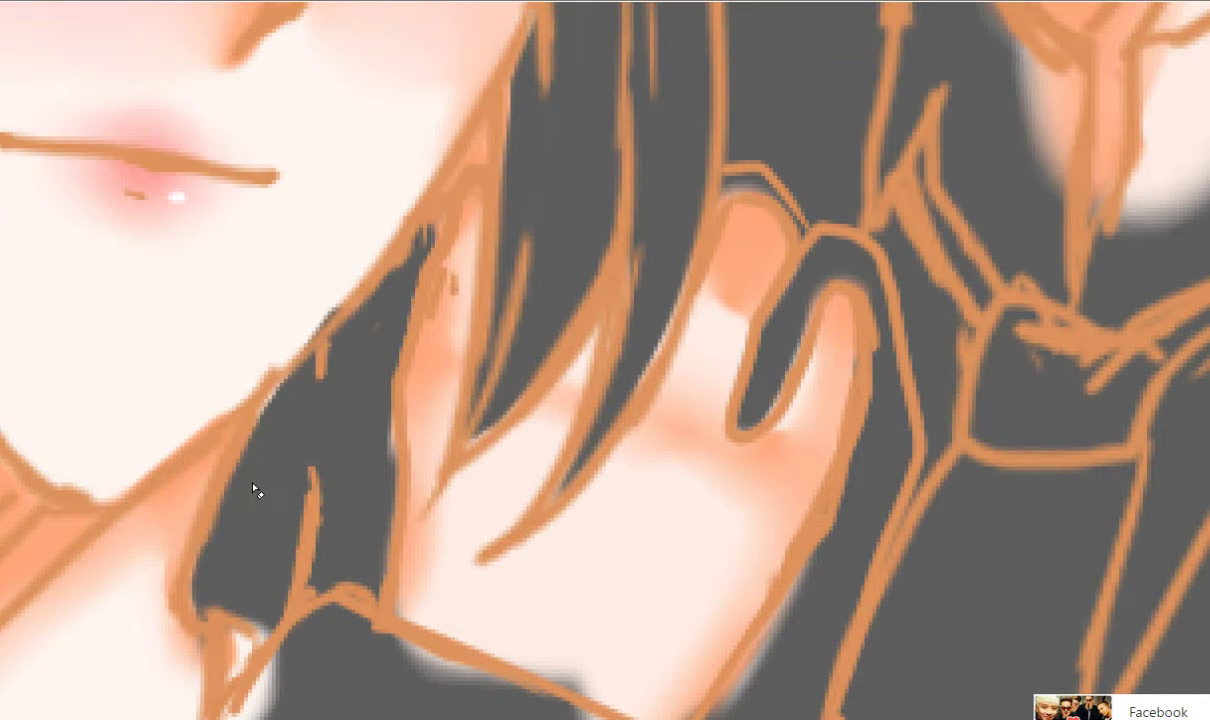
# Erase the skin colour that spills past the cuff of the woman's raised hand onto the sleeve.
pyautogui.scroll(-3, 306, 287)
pyautogui.scroll(3, 307, 289)
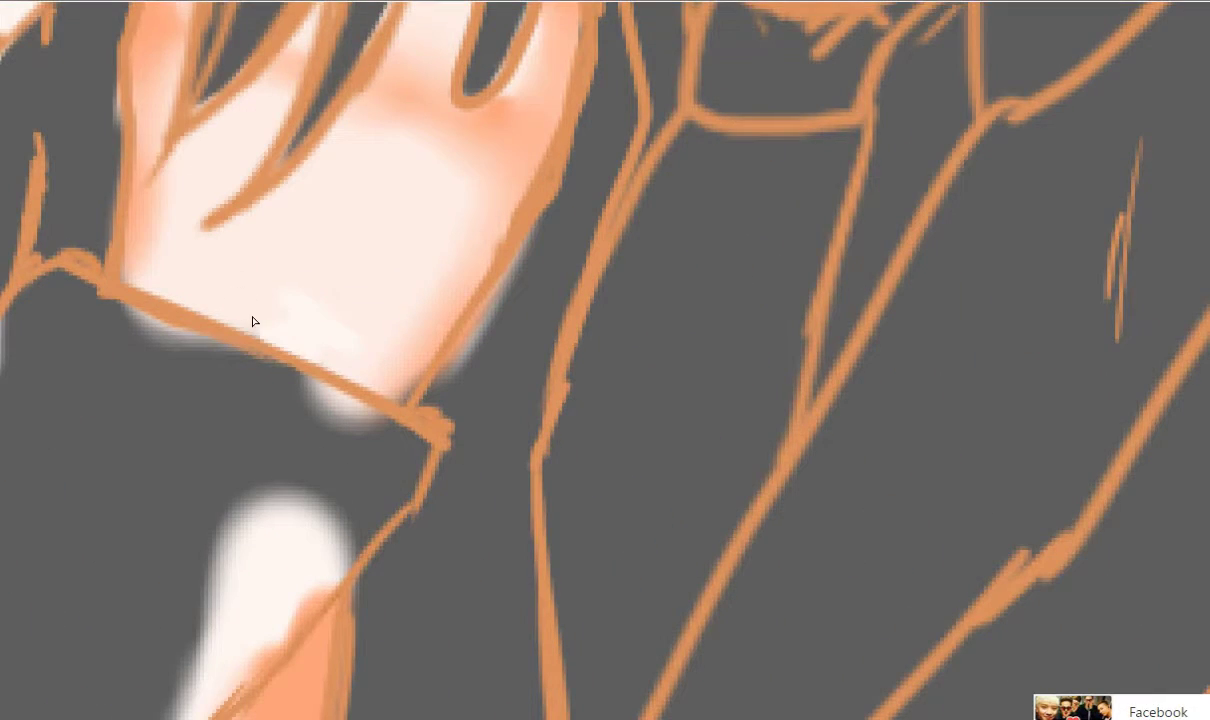
pyautogui.scroll(1, 210, 290)
pyautogui.scroll(-1, 290, 343)
pyautogui.scroll(1, 192, 354)
pyautogui.moveTo(100, 308); pyautogui.dragTo(340, 392)
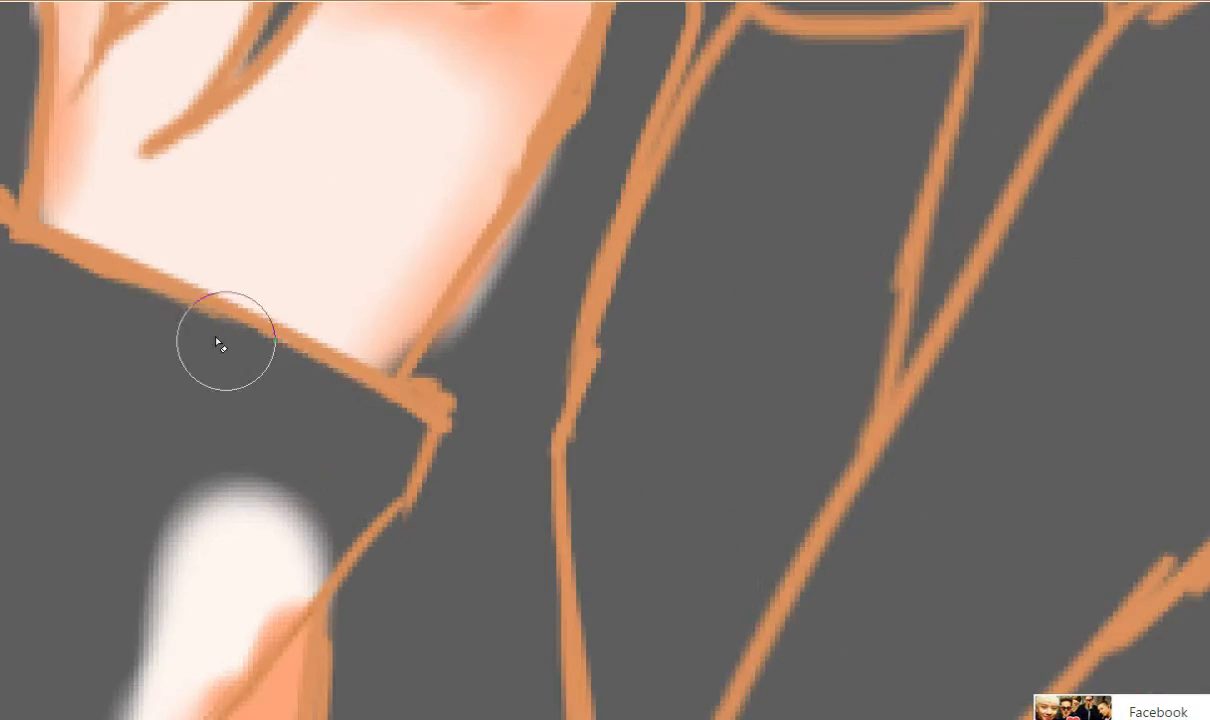
# Erase the skin colour outside the bare patch beneath the woman's raised forearm, following its outlines.
pyautogui.scroll(-1, 220, 343)
pyautogui.moveTo(347, 347); pyautogui.dragTo(170, 457)
pyautogui.scroll(-3, 243, 378)
pyautogui.scroll(2, 386, 346)
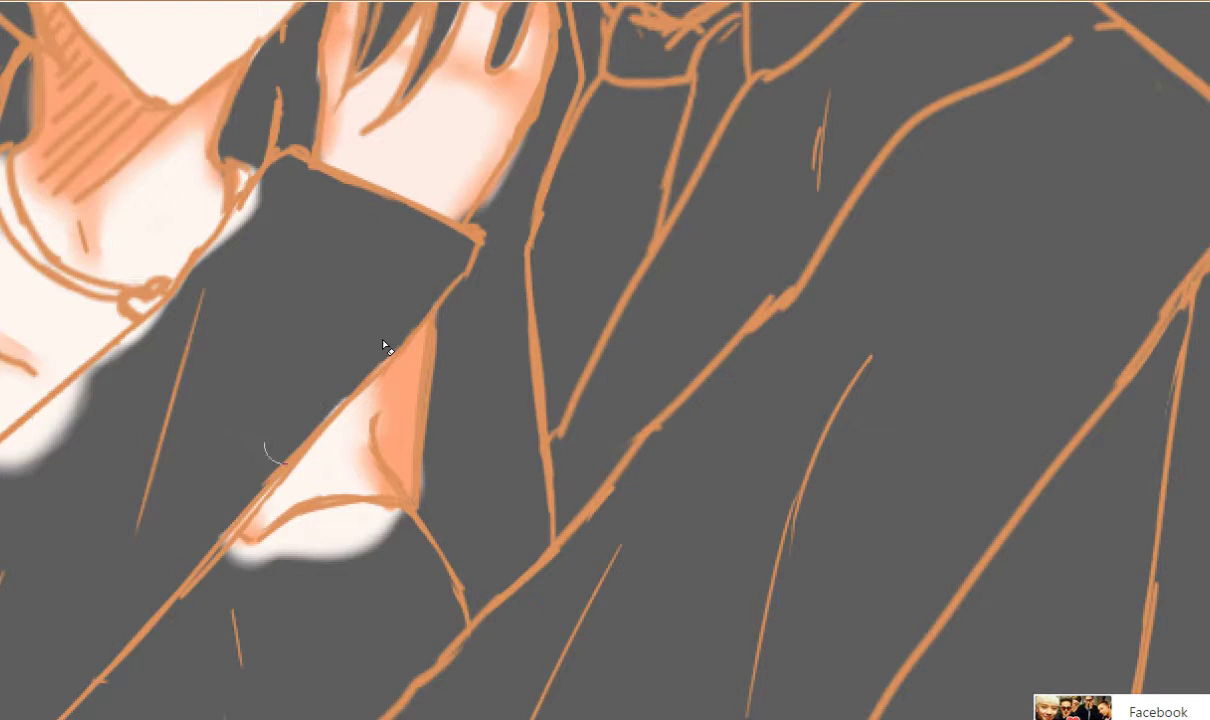
pyautogui.scroll(1, 386, 346)
pyautogui.moveTo(235, 580)
pyautogui.mouseDown()
pyautogui.moveTo(260, 525)
pyautogui.moveTo(399, 481)
pyautogui.moveTo(192, 556)
pyautogui.mouseUp()
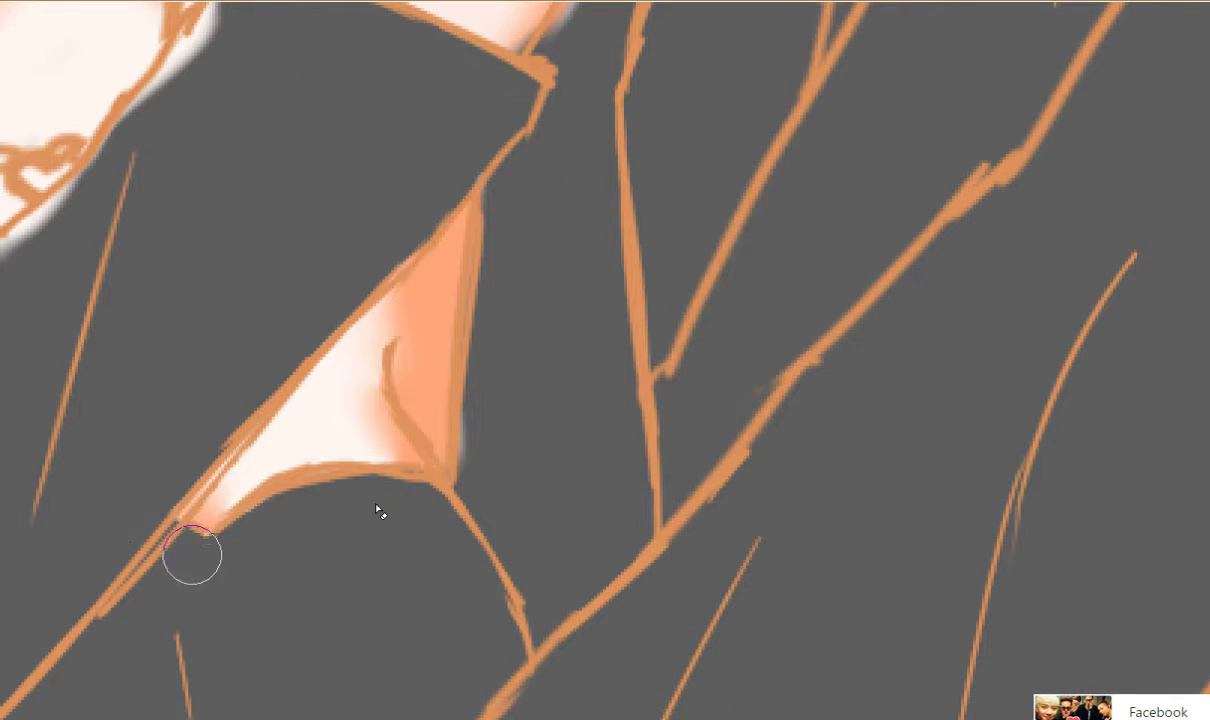
# Erase the skin colour inside the woman's necklace and along the edge where her chest meets the raised sleeve.
pyautogui.scroll(-3, 495, 365)
pyautogui.scroll(2, 496, 368)
pyautogui.scroll(2, 360, 170)
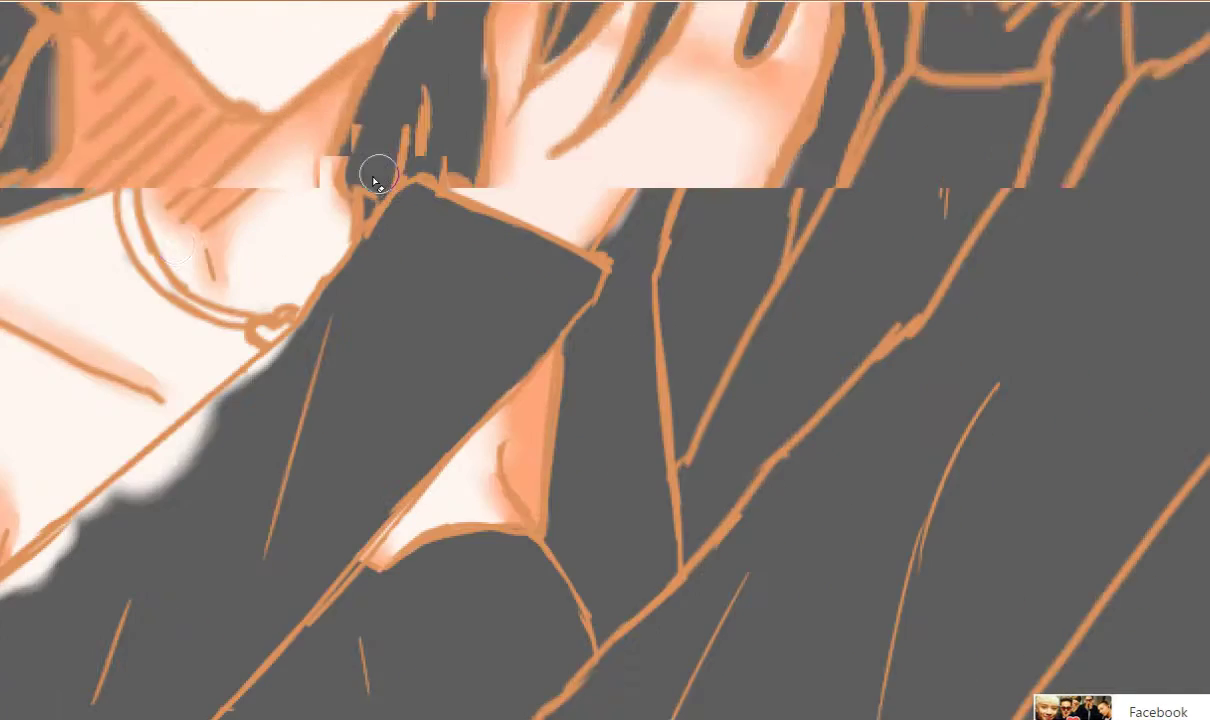
pyautogui.moveTo(88, 125)
pyautogui.mouseDown()
pyautogui.moveTo(125, 285)
pyautogui.moveTo(305, 405)
pyautogui.moveTo(410, 437)
pyautogui.moveTo(440, 430)
pyautogui.mouseUp()
pyautogui.scroll(-1, 490, 440)
pyautogui.scroll(-1, 490, 440)
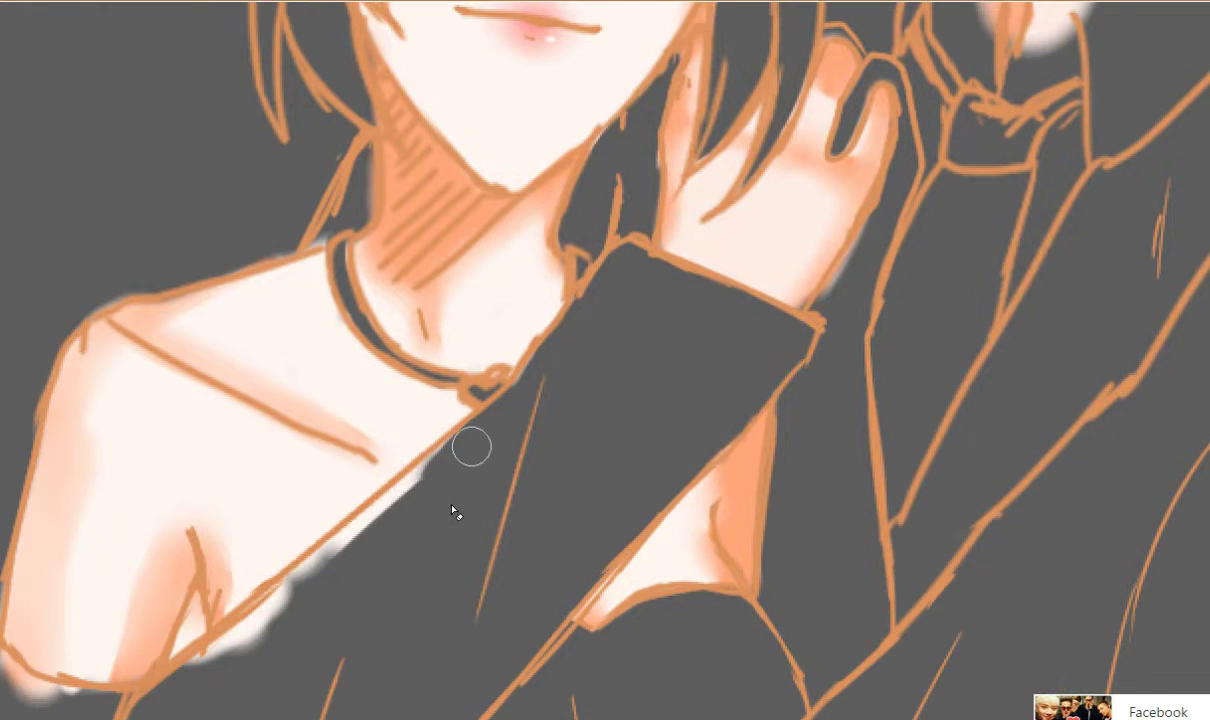
pyautogui.scroll(1, 375, 518)
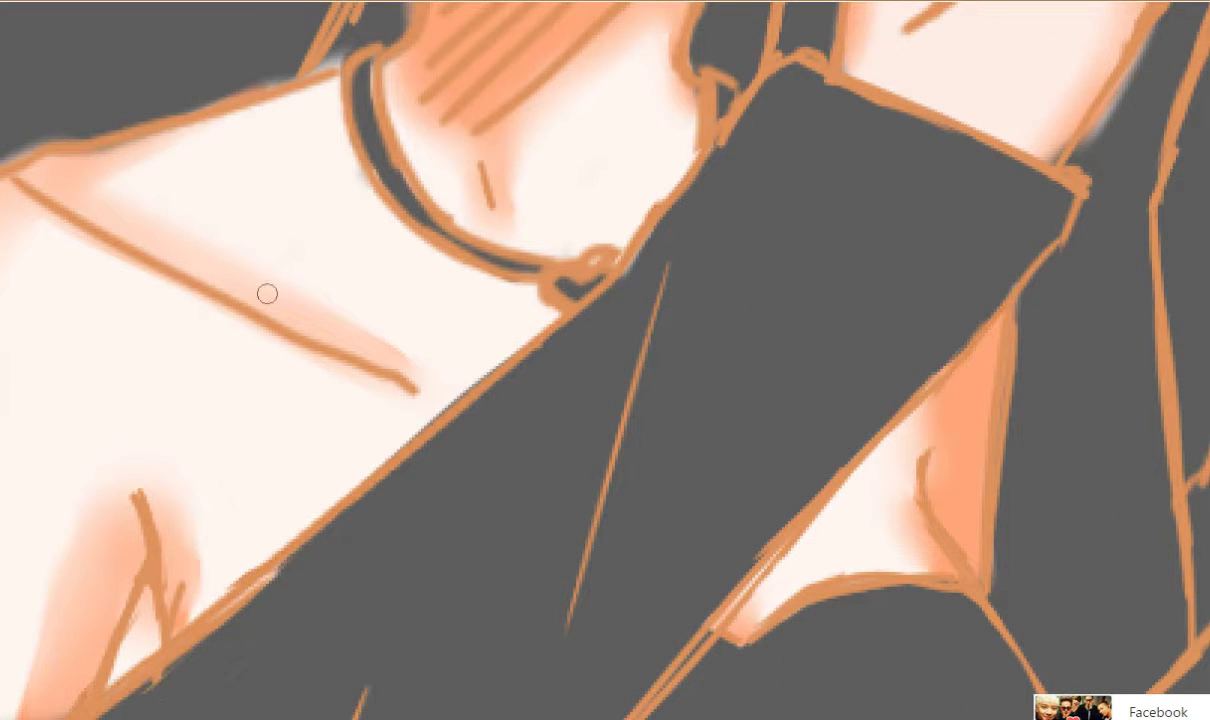
# Erase the skin colour in the small gap at the woman's armpit and below the upper edge of her lowered sleeve.
pyautogui.scroll(-2, 441, 354)
pyautogui.scroll(2, 418, 318)
pyautogui.scroll(-2, 404, 321)
pyautogui.scroll(2, 240, 465)
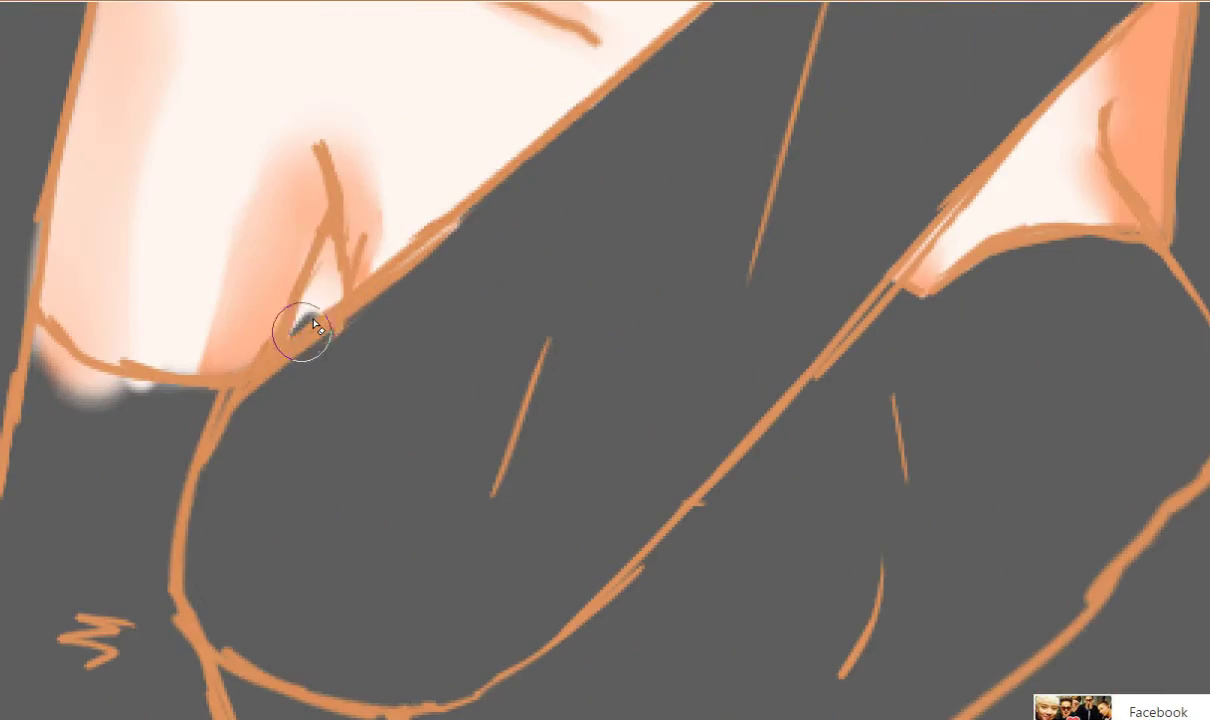
pyautogui.moveTo(302, 331); pyautogui.dragTo(316, 323)
pyautogui.scroll(-1, 330, 305)
pyautogui.scroll(-1, 157, 319)
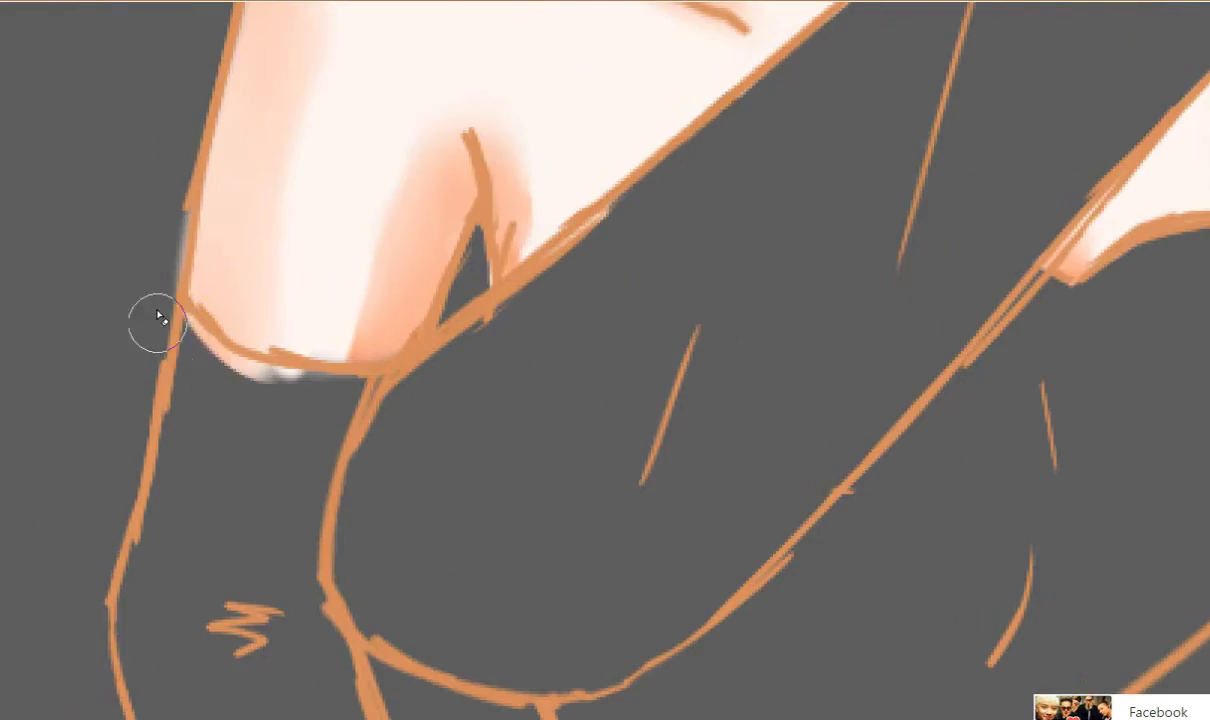
pyautogui.scroll(-1, 300, 330)
pyautogui.scroll(-2, 375, 228)
# Clean up the skin colour spilling onto the woman's hair along the outer side of her face.
pyautogui.scroll(2, 375, 228)
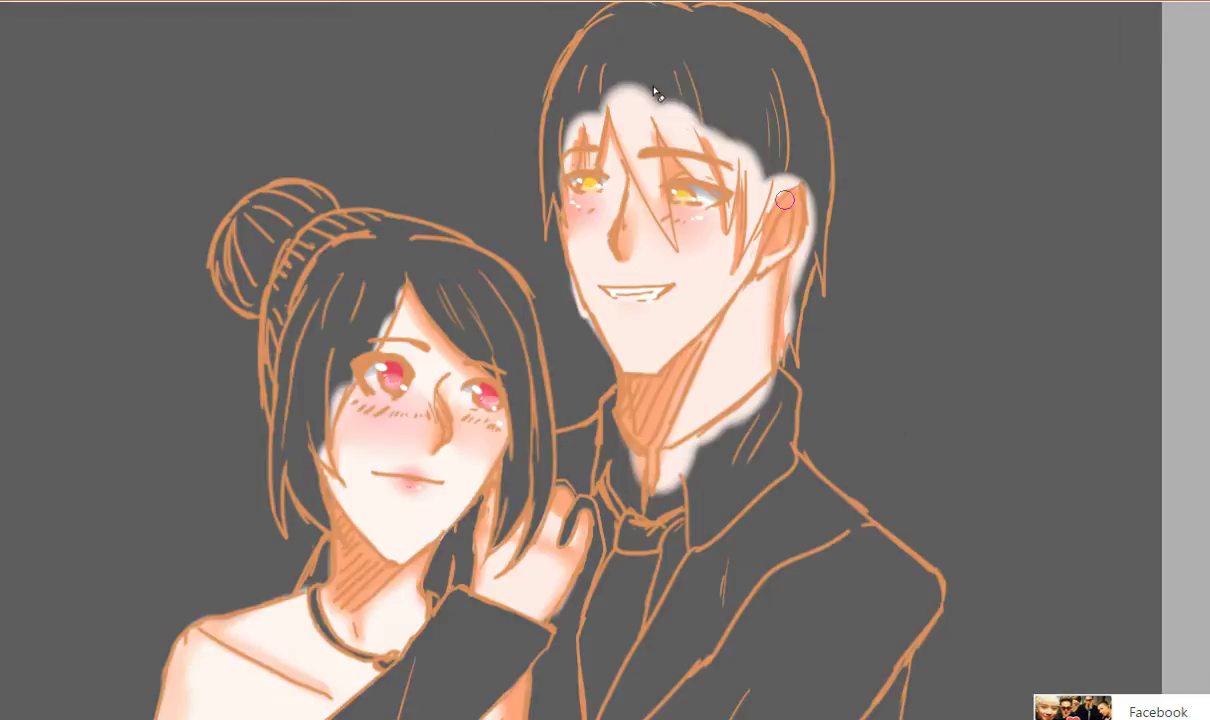
pyautogui.scroll(1, 383, 218)
pyautogui.scroll(3, 383, 218)
pyautogui.scroll(-5, 383, 220)
pyautogui.scroll(3, 430, 175)
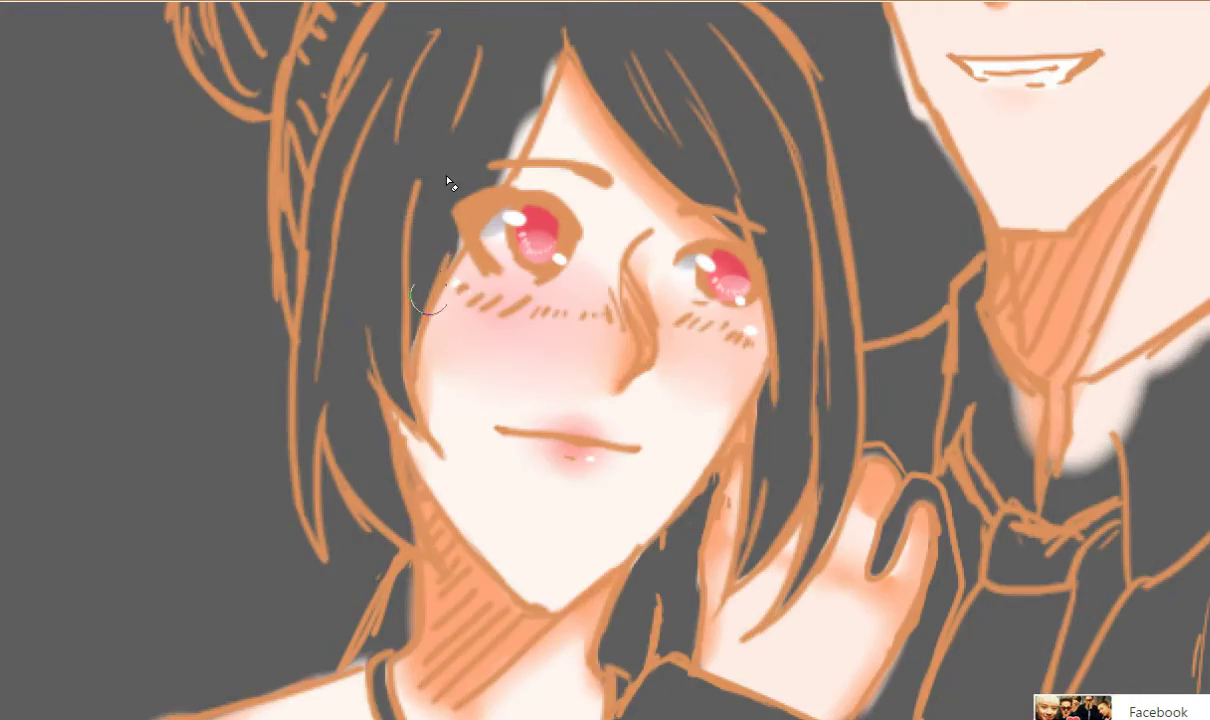
pyautogui.scroll(1, 430, 170)
pyautogui.scroll(-5, 527, 68)
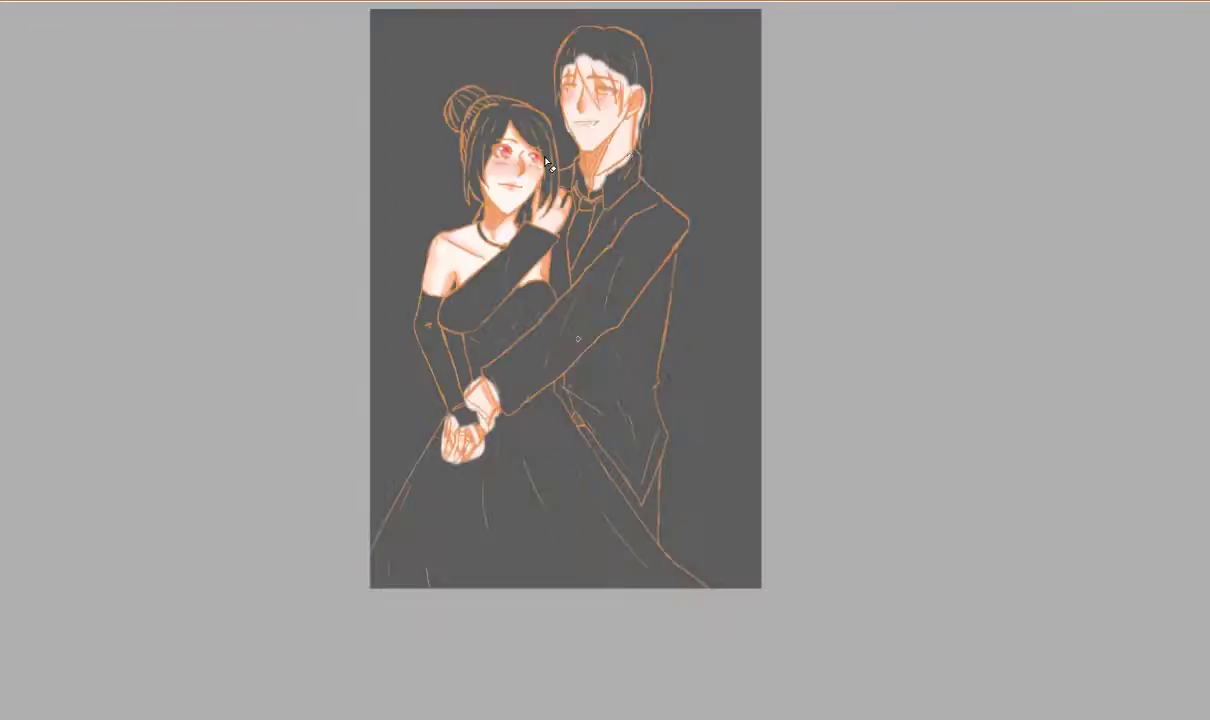
pyautogui.scroll(5, 514, 147)
pyautogui.hotkey('ctrl', 'z')
pyautogui.scroll(1, 464, 237)
pyautogui.moveTo(489, 151)
pyautogui.mouseDown()
pyautogui.moveTo(623, 448)
pyautogui.moveTo(625, 464)
pyautogui.moveTo(560, 500)
pyautogui.mouseUp()
pyautogui.scroll(-1, 690, 205)
pyautogui.moveTo(560, 565); pyautogui.dragTo(529, 622)
# Erase the skin colour from the back and the index finger of the upper clasped hand.
pyautogui.scroll(-3, 558, 525)
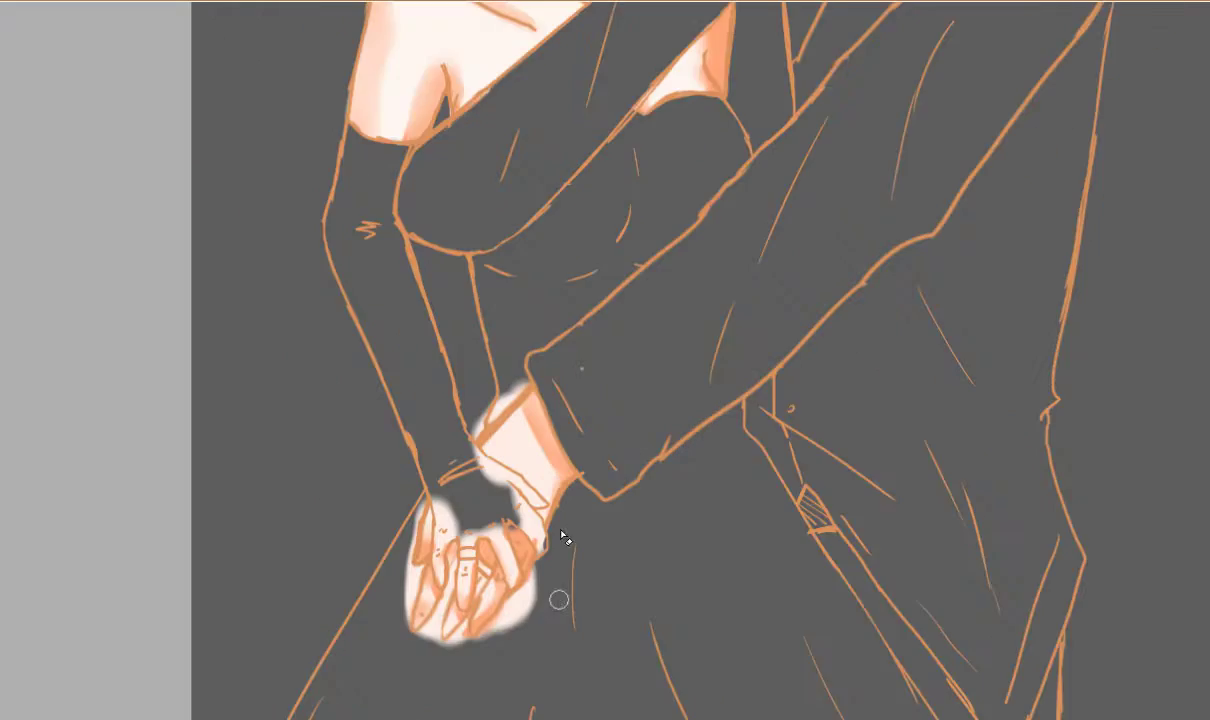
pyautogui.scroll(3, 554, 602)
pyautogui.moveTo(443, 345)
pyautogui.mouseDown()
pyautogui.moveTo(517, 437)
pyautogui.moveTo(387, 275)
pyautogui.moveTo(395, 236)
pyautogui.moveTo(473, 317)
pyautogui.moveTo(496, 300)
pyautogui.moveTo(519, 316)
pyautogui.moveTo(373, 195)
pyautogui.moveTo(322, 199)
pyautogui.mouseUp()
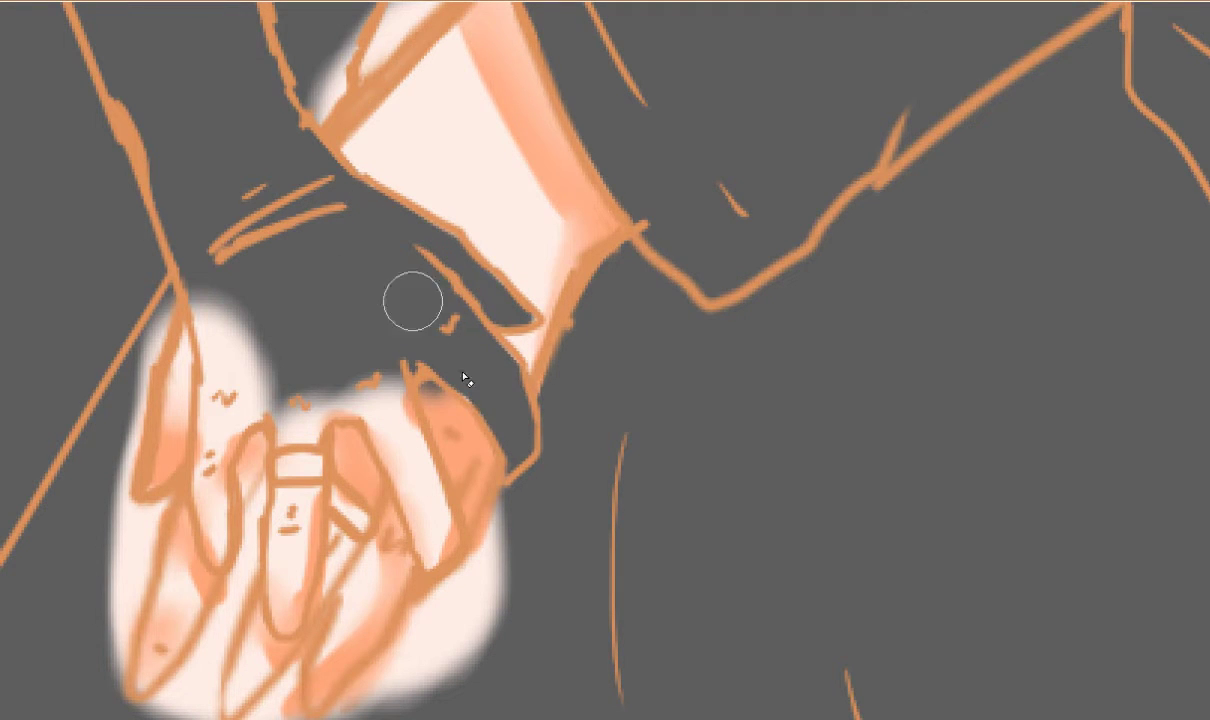
pyautogui.scroll(2, 388, 287)
pyautogui.moveTo(420, 390)
pyautogui.mouseDown()
pyautogui.moveTo(373, 392)
pyautogui.moveTo(424, 556)
pyautogui.moveTo(478, 603)
pyautogui.moveTo(428, 560)
pyautogui.mouseUp()
pyautogui.scroll(-2, 389, 422)
pyautogui.scroll(1, 357, 420)
# Erase the skin colour inside the ringed finger of the upper clasped hand.
pyautogui.moveTo(329, 441)
pyautogui.mouseDown()
pyautogui.moveTo(365, 416)
pyautogui.moveTo(330, 458)
pyautogui.moveTo(323, 405)
pyautogui.moveTo(312, 440)
pyautogui.mouseUp()
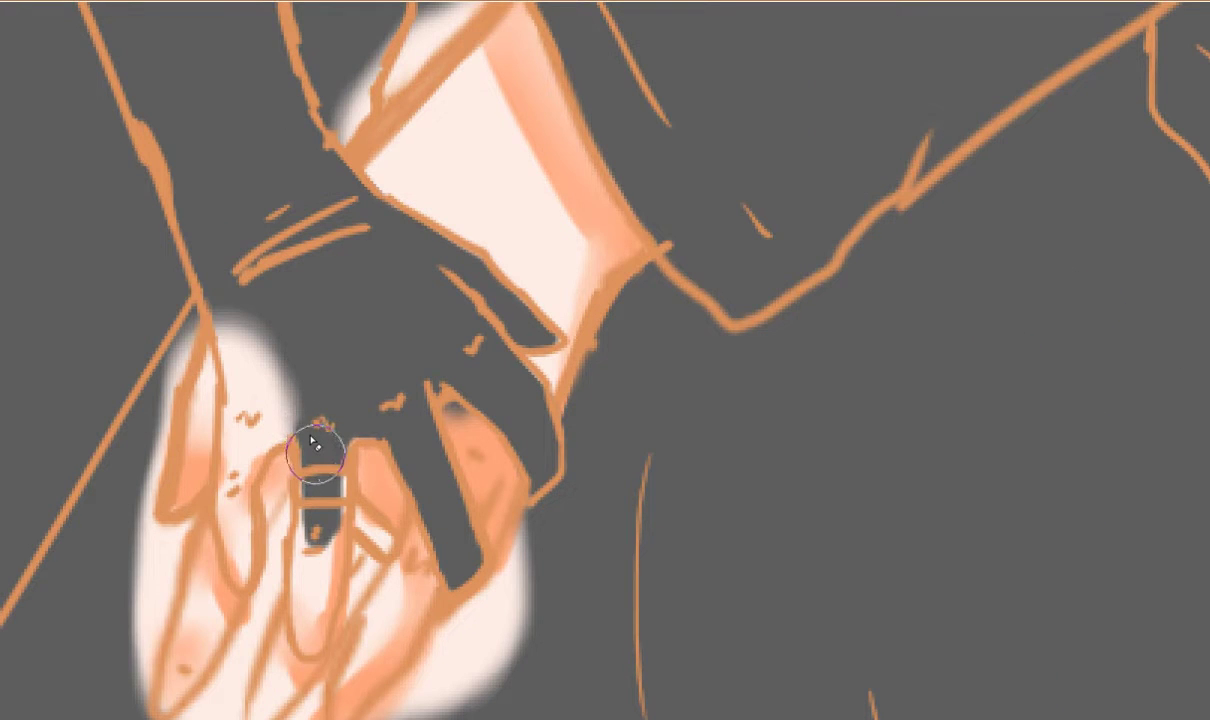
pyautogui.scroll(2, 312, 441)
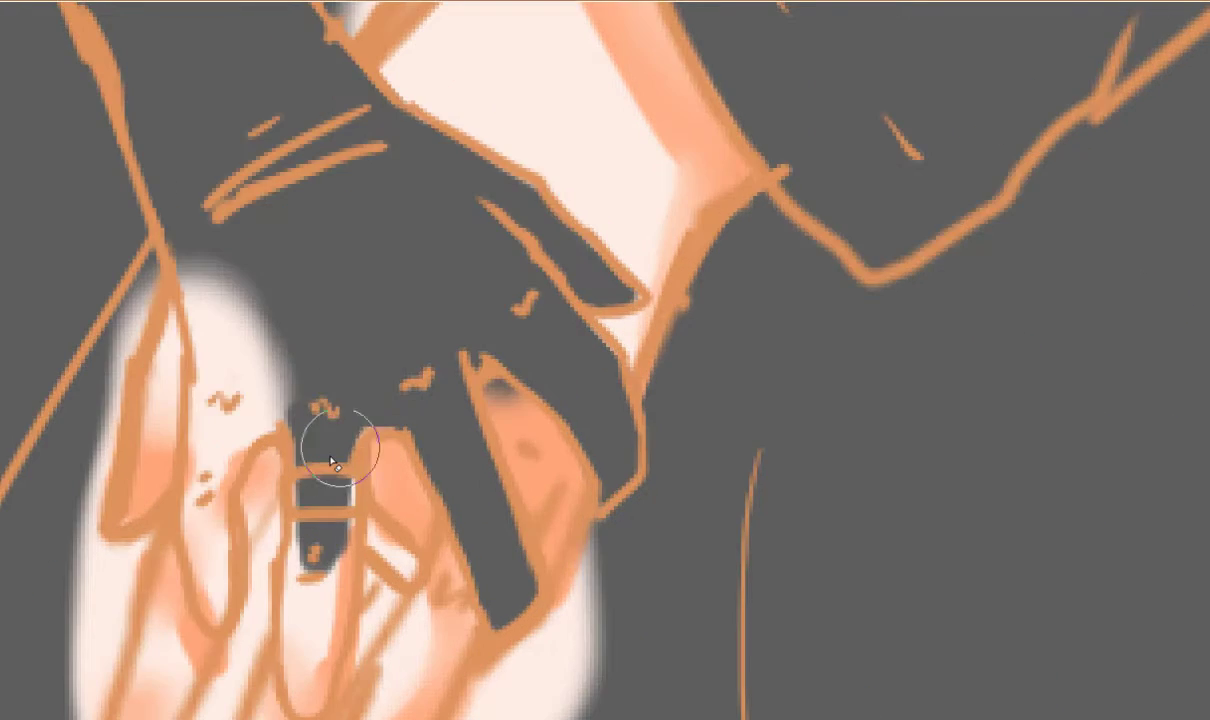
pyautogui.moveTo(330, 513)
pyautogui.mouseDown()
pyautogui.moveTo(335, 603)
pyautogui.moveTo(319, 573)
pyautogui.moveTo(322, 405)
pyautogui.mouseUp()
pyautogui.scroll(-3, 322, 405)
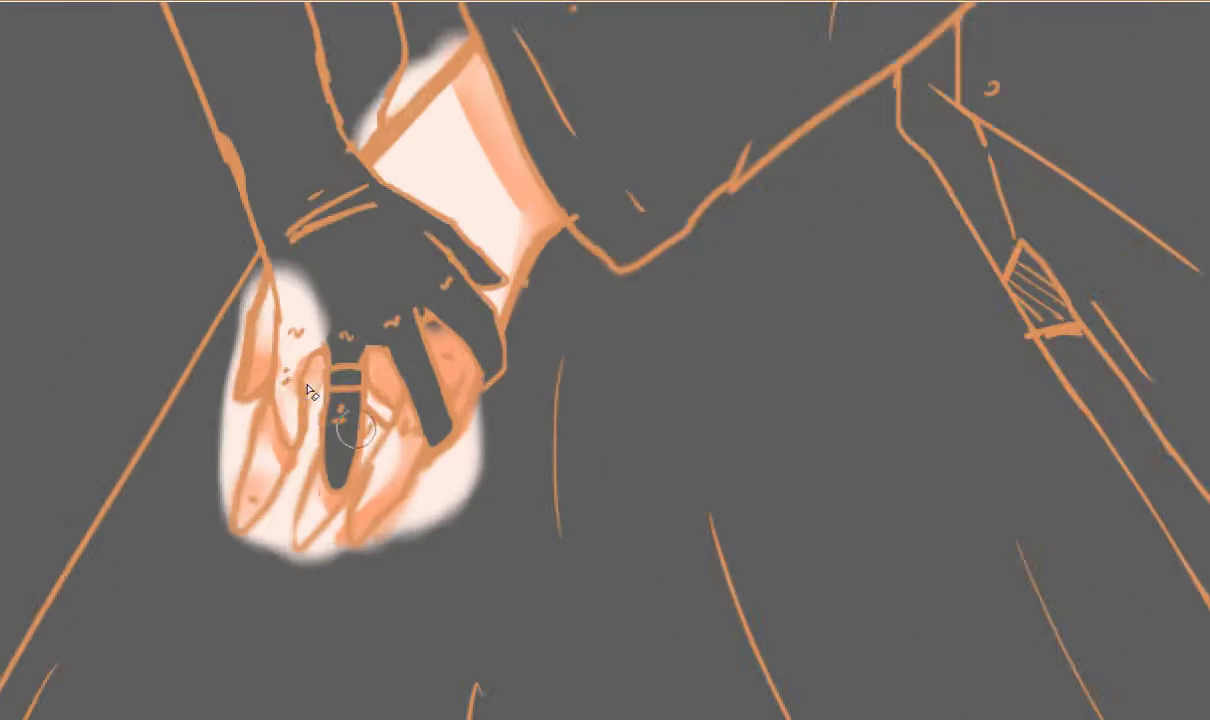
# Erase the skin colour from the upper hand's outer finger and the small strip beside the ringed finger.
pyautogui.scroll(3, 313, 394)
pyautogui.moveTo(300, 290)
pyautogui.mouseDown()
pyautogui.moveTo(310, 332)
pyautogui.moveTo(292, 405)
pyautogui.moveTo(293, 483)
pyautogui.moveTo(290, 386)
pyautogui.mouseUp()
pyautogui.scroll(-2, 272, 325)
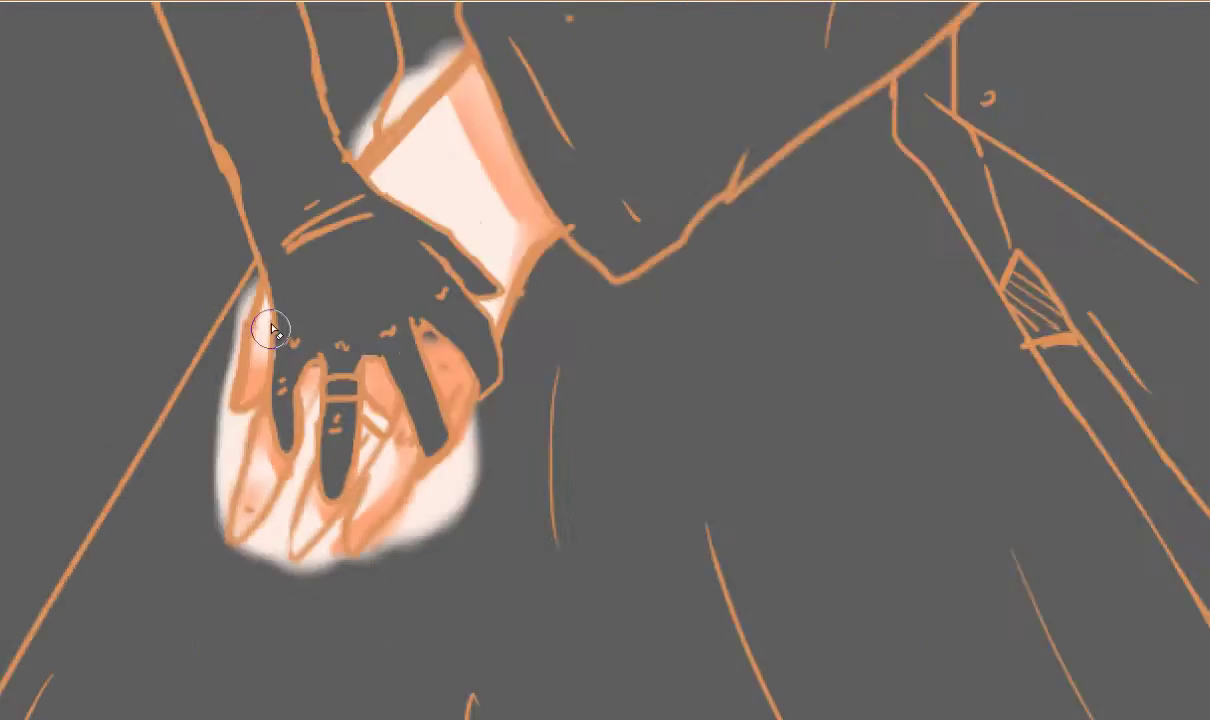
pyautogui.scroll(3, 285, 355)
pyautogui.moveTo(386, 388)
pyautogui.mouseDown()
pyautogui.moveTo(354, 351)
pyautogui.moveTo(376, 373)
pyautogui.mouseUp()
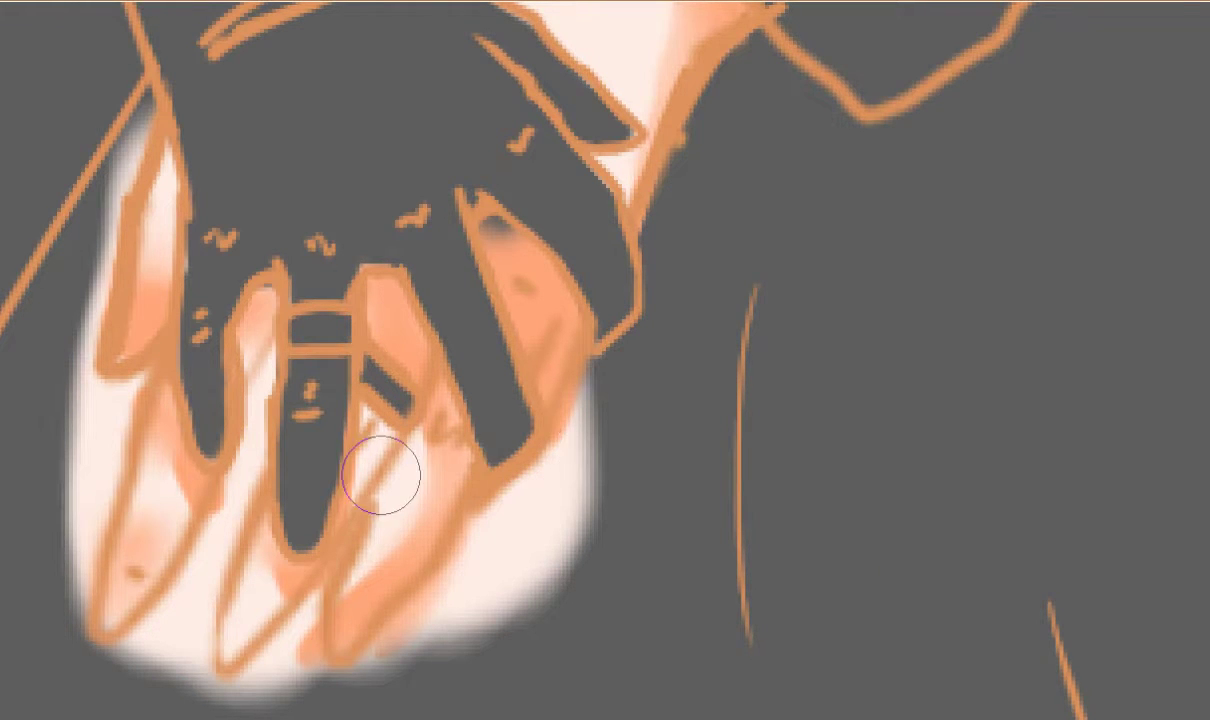
# Erase the skin colour spilling outside and between the fingertips of the clasped hands.
pyautogui.scroll(-3, 381, 476)
pyautogui.scroll(3, 338, 375)
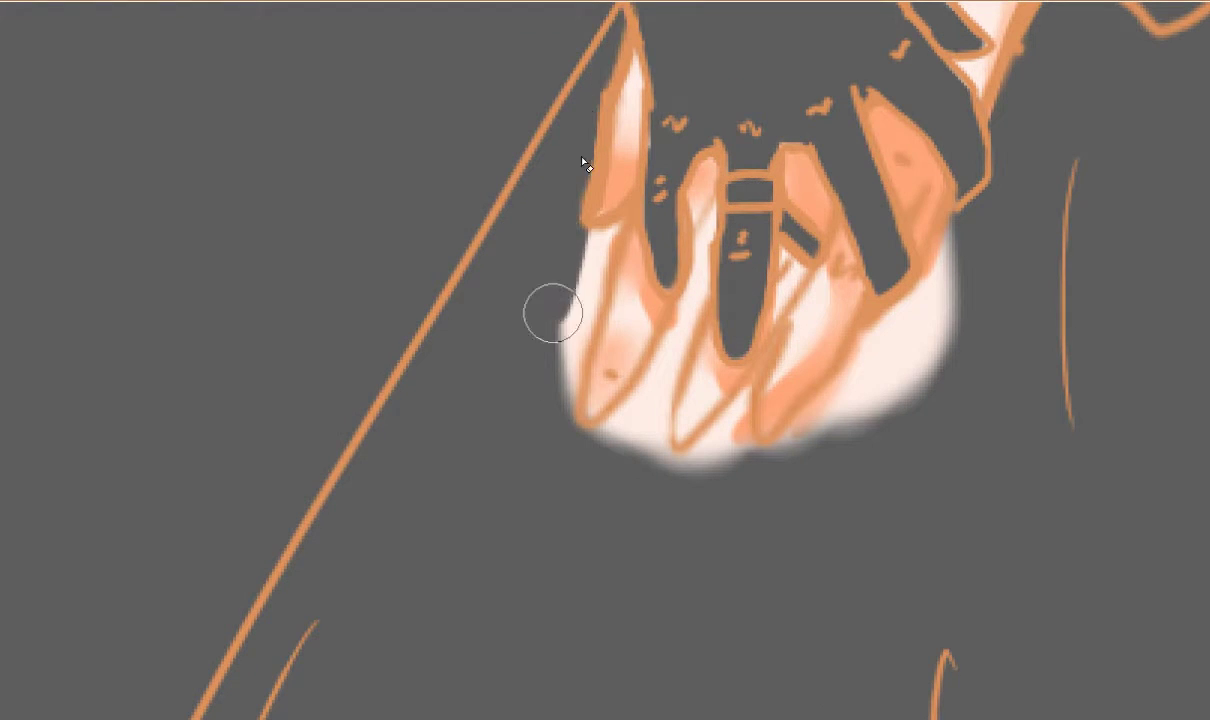
pyautogui.moveTo(580, 312)
pyautogui.mouseDown()
pyautogui.moveTo(580, 246)
pyautogui.moveTo(594, 238)
pyautogui.mouseUp()
pyautogui.moveTo(663, 381); pyautogui.dragTo(638, 324)
pyautogui.moveTo(637, 330)
pyautogui.mouseDown()
pyautogui.moveTo(632, 386)
pyautogui.moveTo(697, 416)
pyautogui.moveTo(716, 338)
pyautogui.moveTo(891, 262)
pyautogui.moveTo(945, 181)
pyautogui.moveTo(822, 345)
pyautogui.moveTo(725, 410)
pyautogui.mouseUp()
pyautogui.moveTo(780, 370)
pyautogui.mouseDown()
pyautogui.moveTo(840, 280)
pyautogui.moveTo(829, 320)
pyautogui.moveTo(917, 211)
pyautogui.moveTo(936, 158)
pyautogui.mouseUp()
pyautogui.moveTo(582, 400)
pyautogui.mouseDown()
pyautogui.moveTo(637, 182)
pyautogui.moveTo(619, 347)
pyautogui.mouseUp()
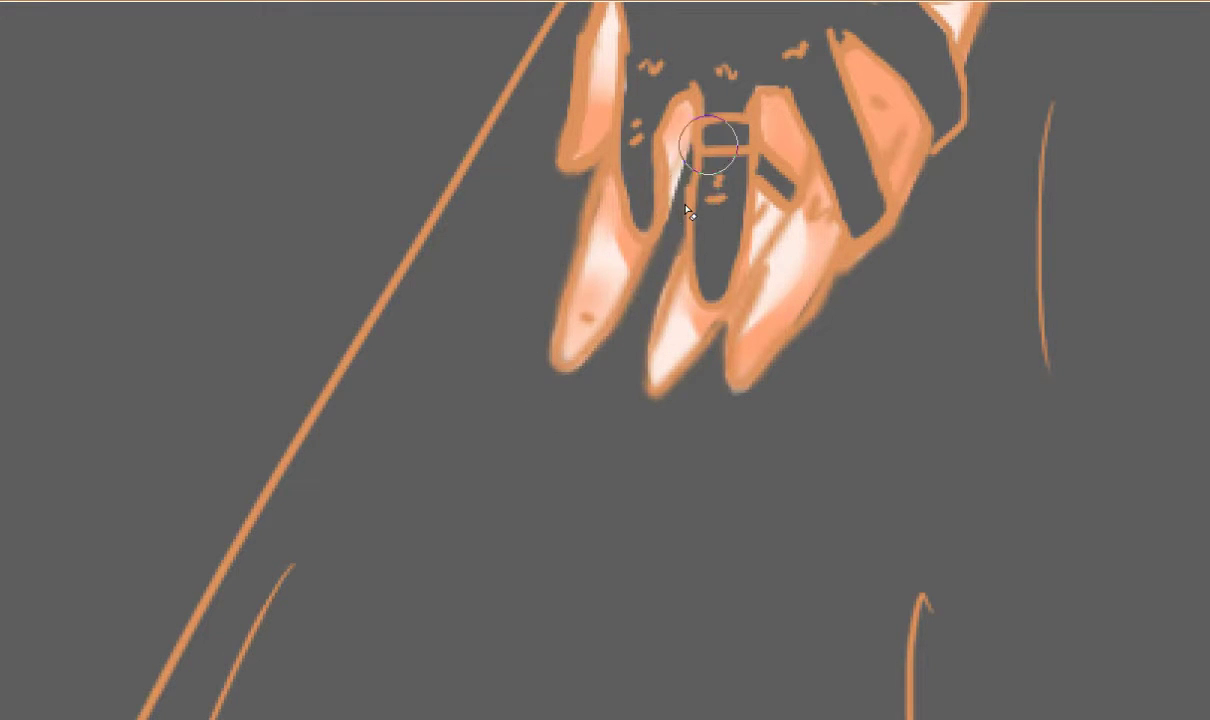
# Erase the leftover skin colour beside the ringed finger and along the outer finger's lower edge on the clasped hands.
pyautogui.moveTo(708, 145); pyautogui.dragTo(690, 220)
pyautogui.scroll(-2, 687, 232)
pyautogui.scroll(2, 724, 232)
pyautogui.scroll(2, 772, 332)
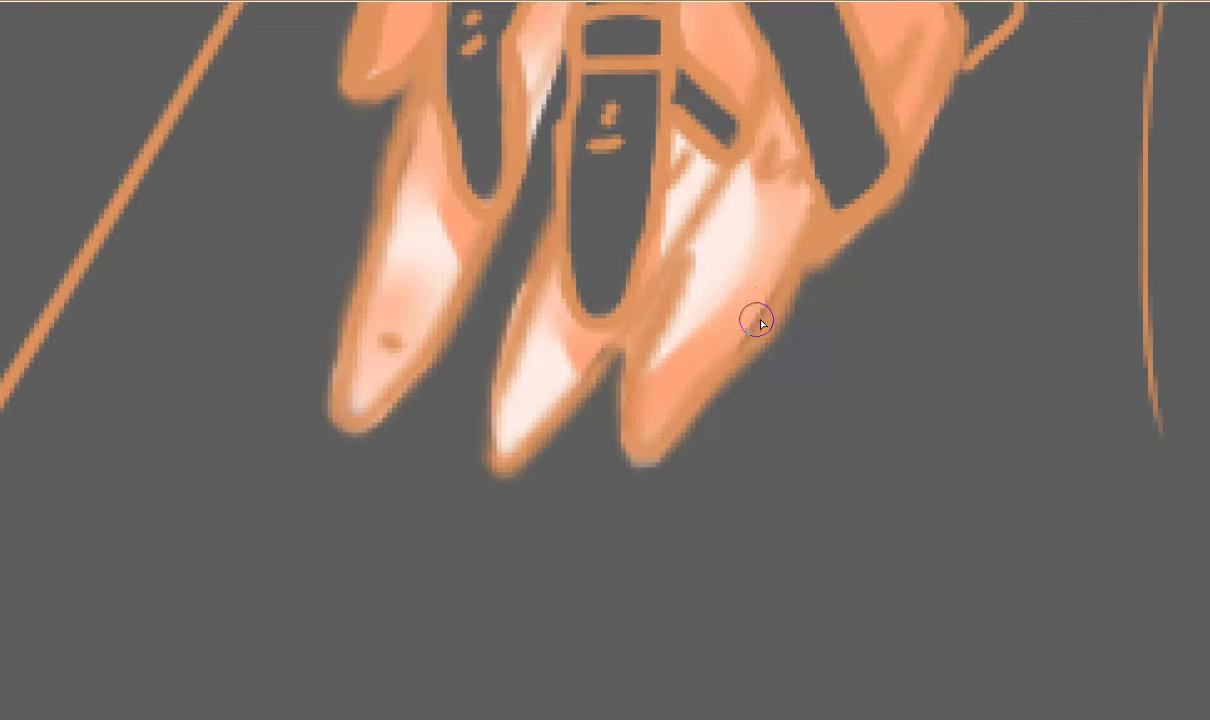
pyautogui.scroll(-4, 690, 322)
pyautogui.scroll(2, 682, 280)
pyautogui.scroll(-3, 680, 280)
pyautogui.scroll(1, 660, 308)
pyautogui.scroll(-2, 661, 311)
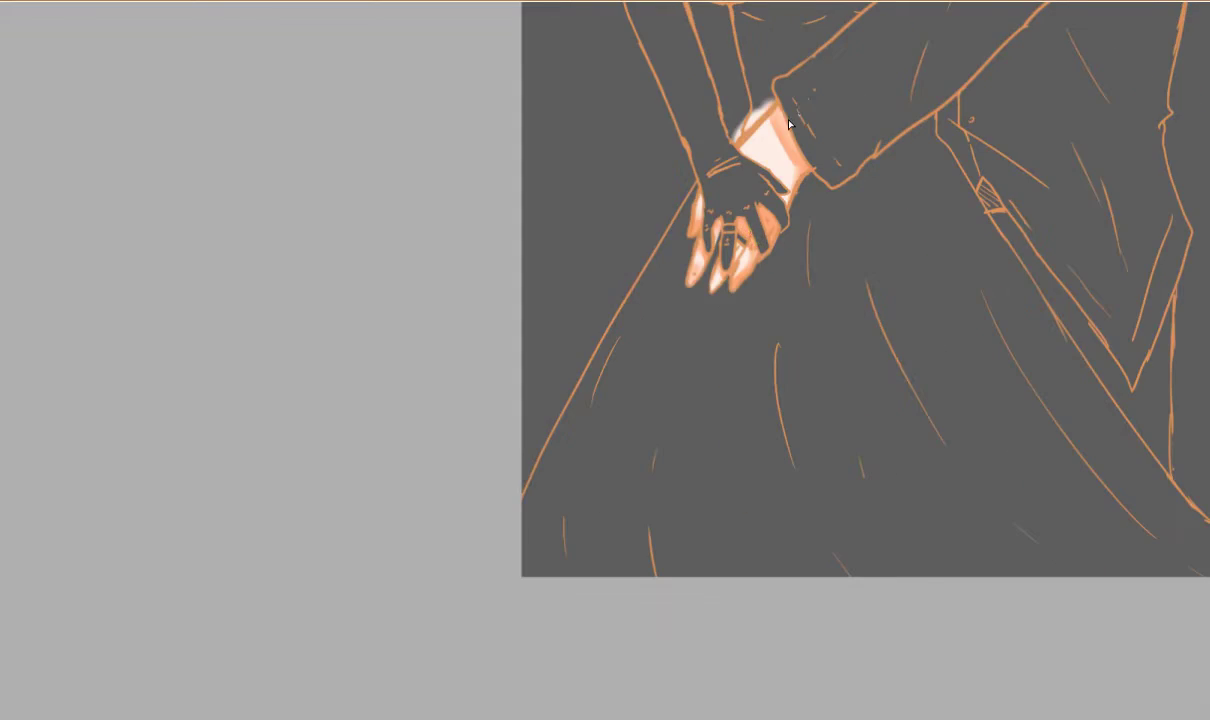
# Erase the skin colour spilling from the man's neck over his collar and below his throat.
pyautogui.scroll(3, 740, 115)
pyautogui.hotkey('ctrl', 'z')
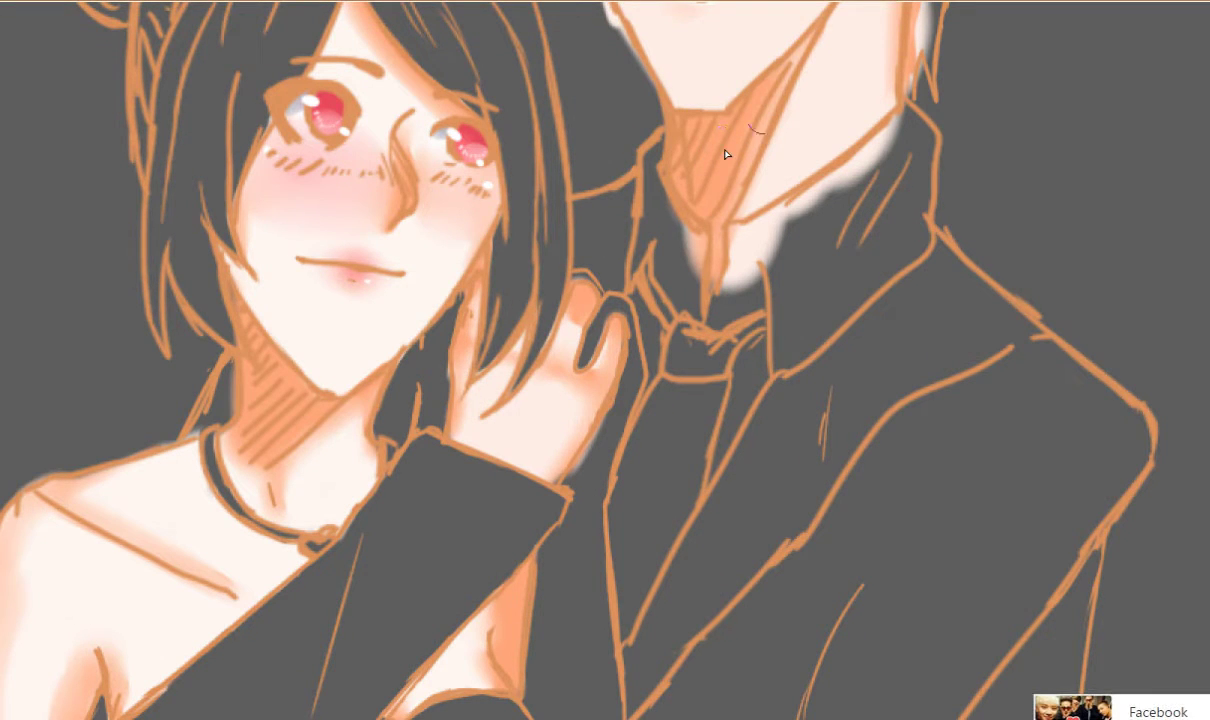
pyautogui.scroll(-2, 690, 145)
pyautogui.scroll(3, 409, 525)
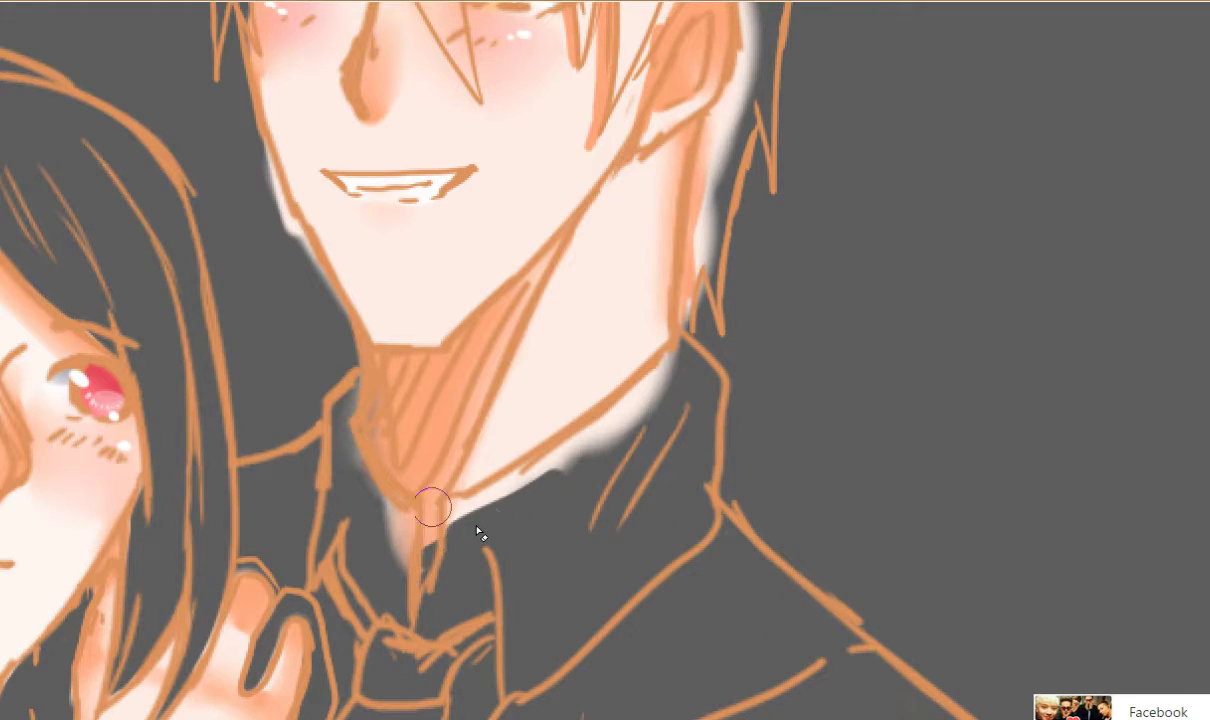
pyautogui.scroll(2, 402, 548)
pyautogui.scroll(-3, 402, 548)
pyautogui.scroll(2, 440, 440)
pyautogui.moveTo(468, 318)
pyautogui.mouseDown()
pyautogui.moveTo(465, 394)
pyautogui.moveTo(465, 284)
pyautogui.moveTo(553, 254)
pyautogui.moveTo(690, 155)
pyautogui.mouseUp()
pyautogui.moveTo(732, 138)
pyautogui.mouseDown()
pyautogui.moveTo(581, 231)
pyautogui.moveTo(675, 140)
pyautogui.mouseUp()
# Erase the skin colour spilling between the back of the man's neck and his hair, up to the ear.
pyautogui.scroll(-4, 675, 132)
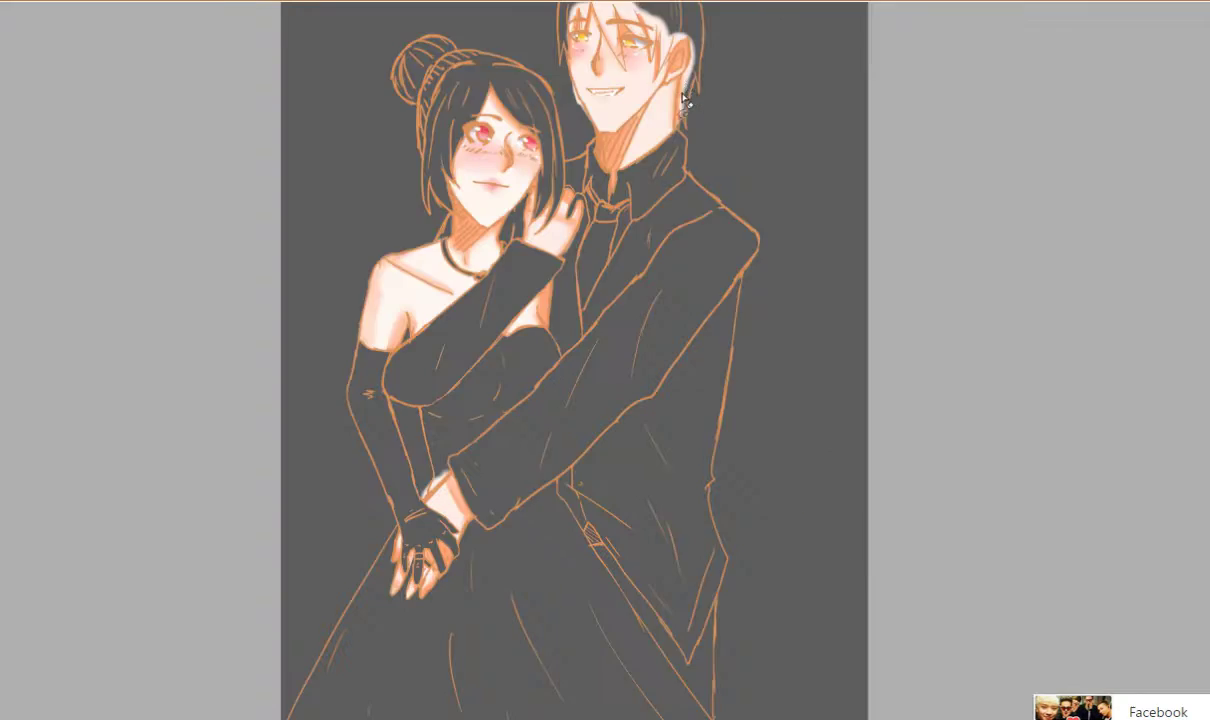
pyautogui.scroll(3, 683, 85)
pyautogui.moveTo(666, 226)
pyautogui.mouseDown()
pyautogui.moveTo(683, 121)
pyautogui.moveTo(664, 232)
pyautogui.mouseUp()
pyautogui.scroll(-2, 664, 232)
pyautogui.scroll(2, 724, 57)
pyautogui.moveTo(598, 264); pyautogui.dragTo(625, 138)
pyautogui.scroll(-3, 621, 194)
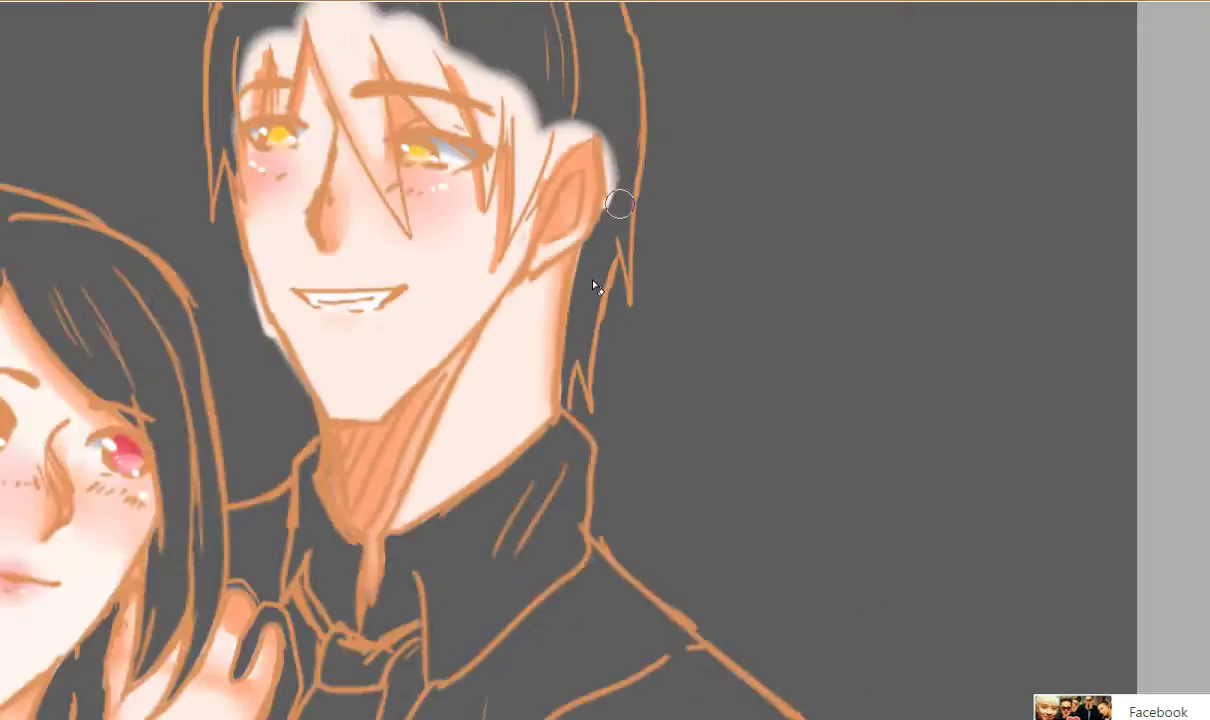
# Erase the skin colour around the top of the man's ear and from the hair just in front of it.
pyautogui.scroll(4, 522, 162)
pyautogui.moveTo(522, 162)
pyautogui.mouseDown()
pyautogui.moveTo(520, 226)
pyautogui.moveTo(430, 114)
pyautogui.moveTo(429, 141)
pyautogui.moveTo(290, 68)
pyautogui.moveTo(349, 97)
pyautogui.moveTo(445, 111)
pyautogui.moveTo(450, 141)
pyautogui.moveTo(332, 209)
pyautogui.moveTo(353, 221)
pyautogui.moveTo(303, 215)
pyautogui.mouseUp()
pyautogui.moveTo(240, 418)
pyautogui.mouseDown()
pyautogui.moveTo(224, 366)
pyautogui.moveTo(150, 548)
pyautogui.moveTo(188, 311)
pyautogui.moveTo(178, 462)
pyautogui.moveTo(138, 575)
pyautogui.mouseUp()
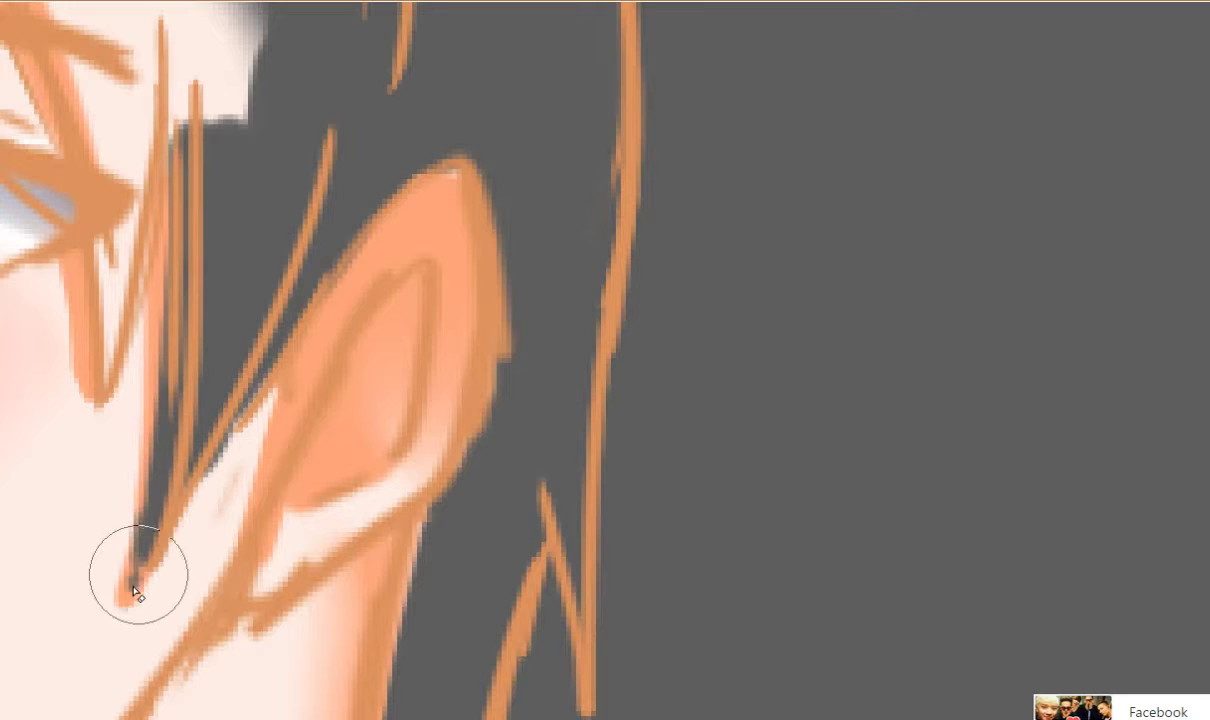
pyautogui.scroll(-3, 195, 472)
pyautogui.scroll(3, 137, 488)
pyautogui.moveTo(250, 100)
pyautogui.mouseDown()
pyautogui.moveTo(220, 330)
pyautogui.moveTo(170, 475)
pyautogui.moveTo(230, 395)
pyautogui.mouseUp()
pyautogui.moveTo(280, 330); pyautogui.dragTo(250, 428)
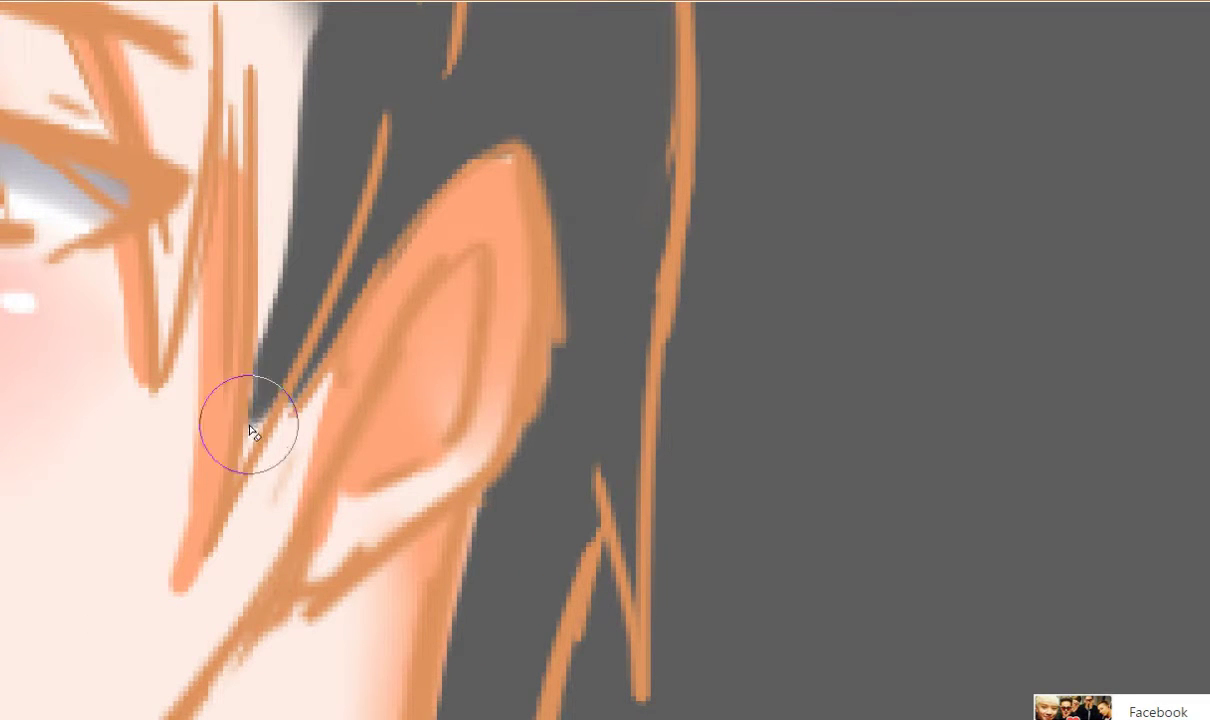
pyautogui.moveTo(285, 217); pyautogui.dragTo(257, 324)
# Erase the skin colour between the thin hair strands at the man's temple, beside the outer corner of his eye.
pyautogui.scroll(-3, 255, 321)
pyautogui.scroll(3, 265, 141)
pyautogui.moveTo(246, 85); pyautogui.dragTo(244, 307)
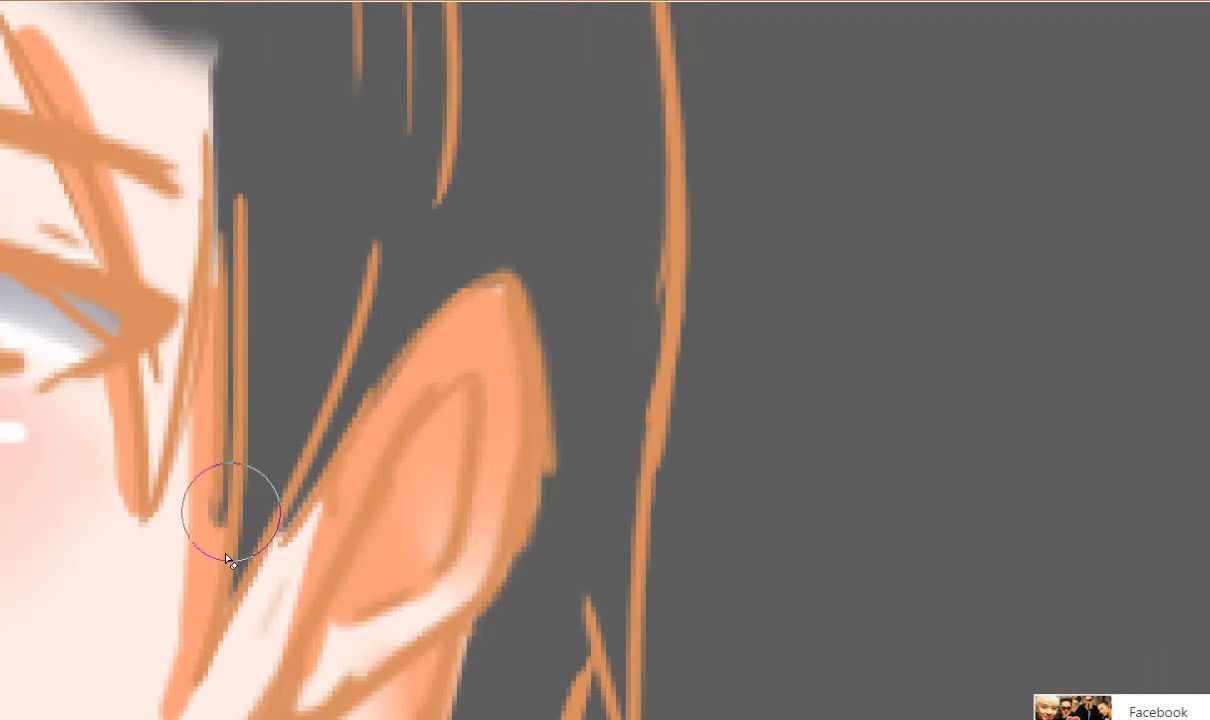
pyautogui.scroll(-1, 266, 325)
pyautogui.moveTo(212, 112); pyautogui.dragTo(218, 270)
pyautogui.moveTo(211, 75); pyautogui.dragTo(205, 215)
pyautogui.moveTo(185, 85)
pyautogui.mouseDown()
pyautogui.moveTo(233, 255)
pyautogui.moveTo(189, 251)
pyautogui.moveTo(172, 443)
pyautogui.mouseUp()
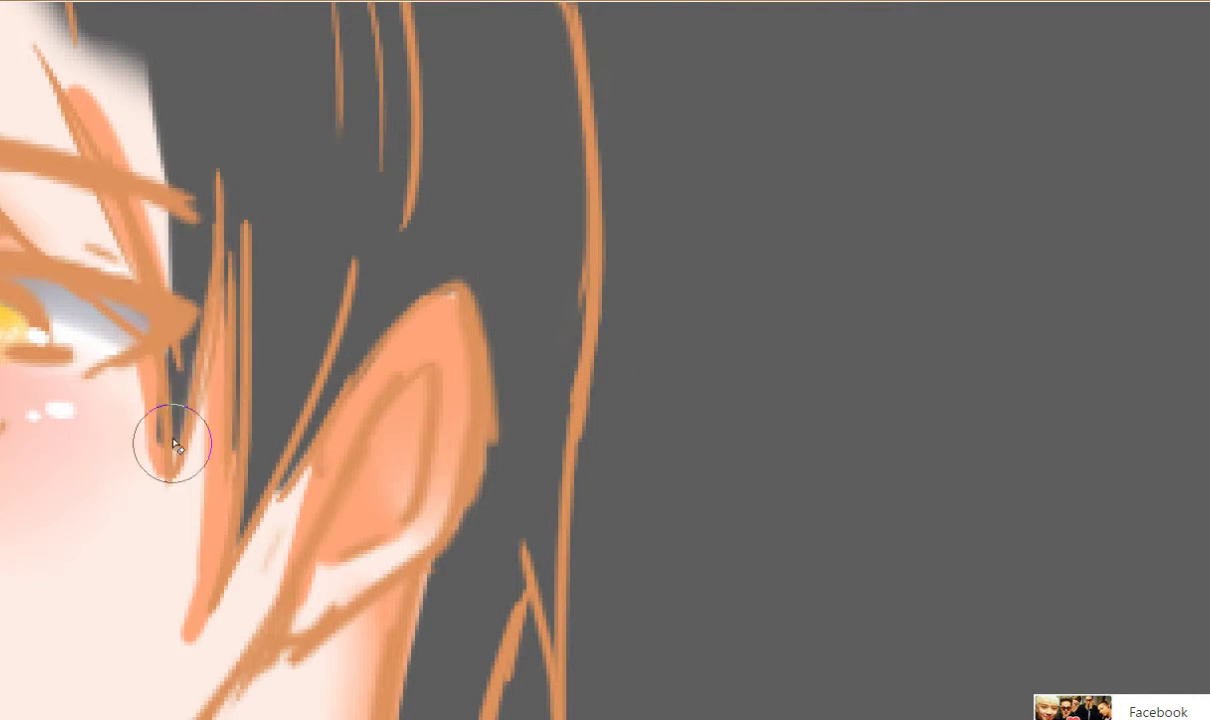
# Erase the skin colour from the man's hair around the outer end of the eyebrow nearest his ear.
pyautogui.scroll(-1, 188, 322)
pyautogui.moveTo(162, 238); pyautogui.dragTo(168, 266)
pyautogui.moveTo(132, 145); pyautogui.dragTo(174, 304)
pyautogui.moveTo(98, 108); pyautogui.dragTo(168, 294)
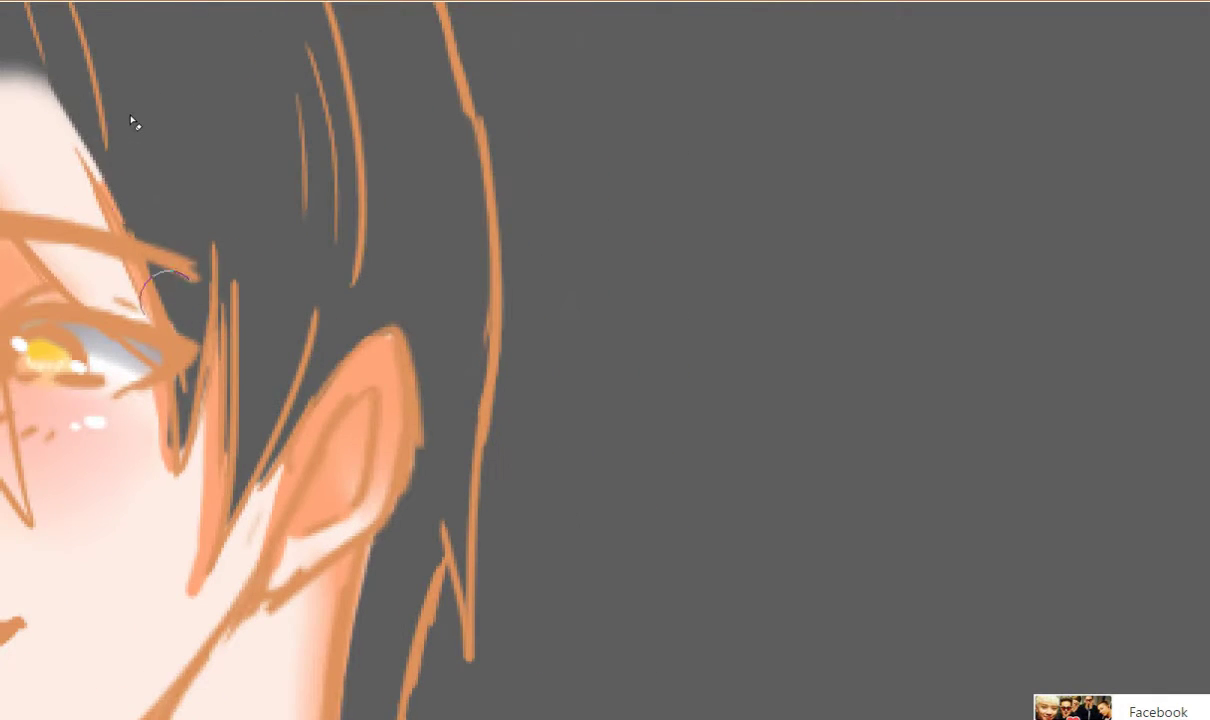
pyautogui.scroll(-5, 189, 170)
pyautogui.scroll(5, 284, 292)
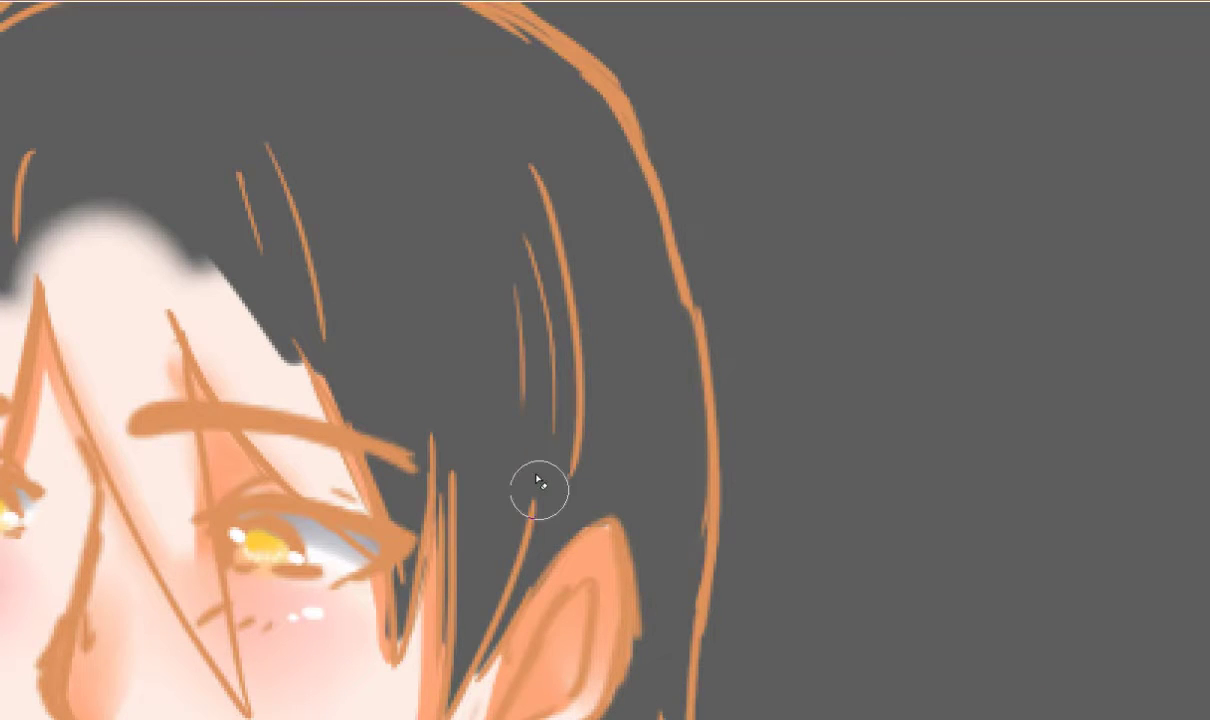
pyautogui.scroll(-3, 538, 483)
pyautogui.scroll(4, 440, 470)
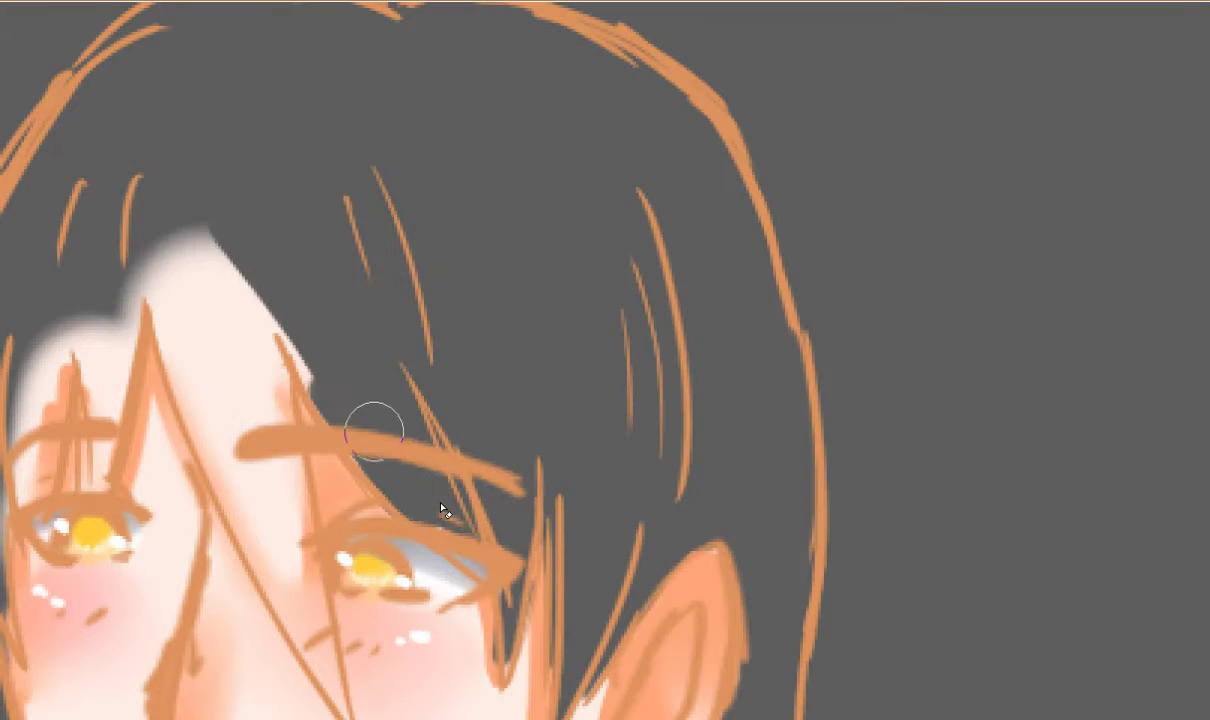
# Erase the skin colour from the man's fringe above the ear-side eyebrow, up to the parting.
pyautogui.moveTo(374, 432); pyautogui.dragTo(360, 377)
pyautogui.moveTo(192, 194)
pyautogui.mouseDown()
pyautogui.moveTo(220, 458)
pyautogui.moveTo(184, 308)
pyautogui.mouseUp()
pyautogui.hotkey('ctrl', 'z')
pyautogui.moveTo(135, 105)
pyautogui.mouseDown()
pyautogui.moveTo(177, 272)
pyautogui.moveTo(203, 211)
pyautogui.mouseUp()
pyautogui.moveTo(93, 150); pyautogui.dragTo(135, 200)
pyautogui.hotkey('ctrl', 'z')
pyautogui.moveTo(92, 106); pyautogui.dragTo(153, 312)
# Erase the skin colour inside the long pointed strand falling between the man's eyes.
pyautogui.scroll(-4, 168, 322)
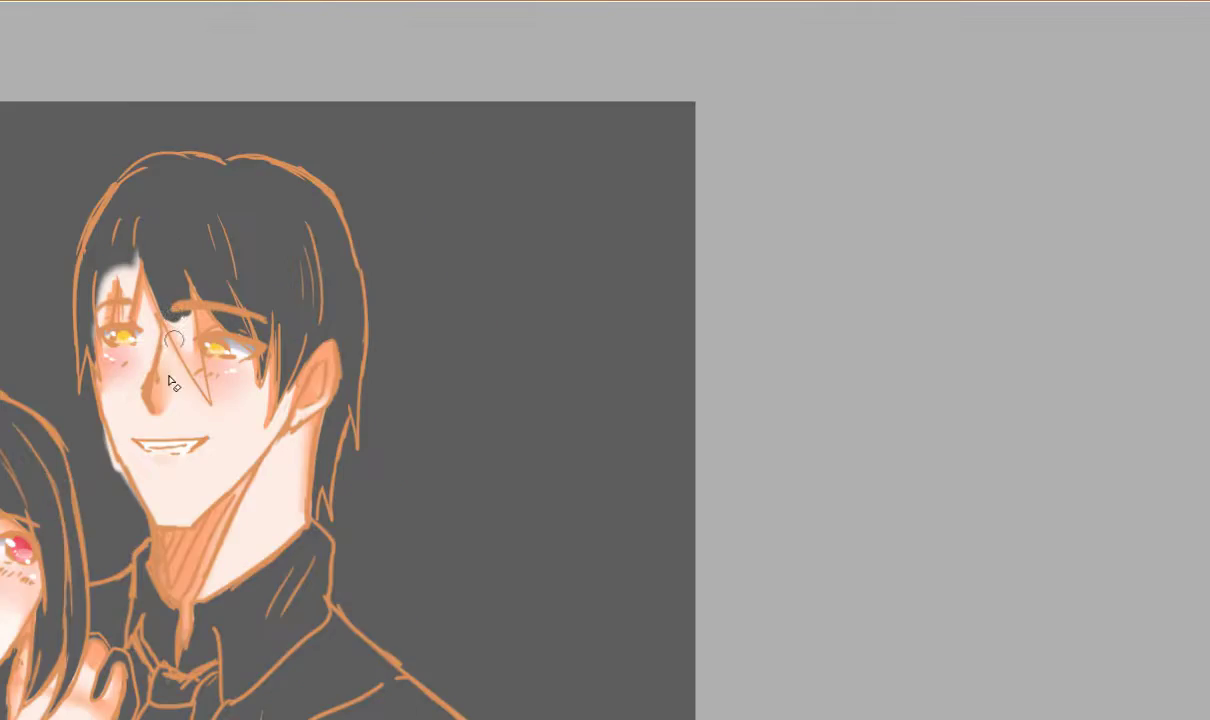
pyautogui.scroll(4, 160, 340)
pyautogui.scroll(1, 220, 262)
pyautogui.moveTo(238, 275); pyautogui.dragTo(264, 396)
pyautogui.moveTo(262, 250); pyautogui.dragTo(334, 506)
pyautogui.moveTo(268, 380); pyautogui.dragTo(351, 589)
pyautogui.scroll(-5, 325, 482)
# Erase the skin colour from the short fringe section above the man's far eye, redoing unsatisfactory strokes.
pyautogui.scroll(4, 280, 400)
pyautogui.moveTo(221, 308)
pyautogui.mouseDown()
pyautogui.moveTo(215, 447)
pyautogui.moveTo(158, 406)
pyautogui.mouseUp()
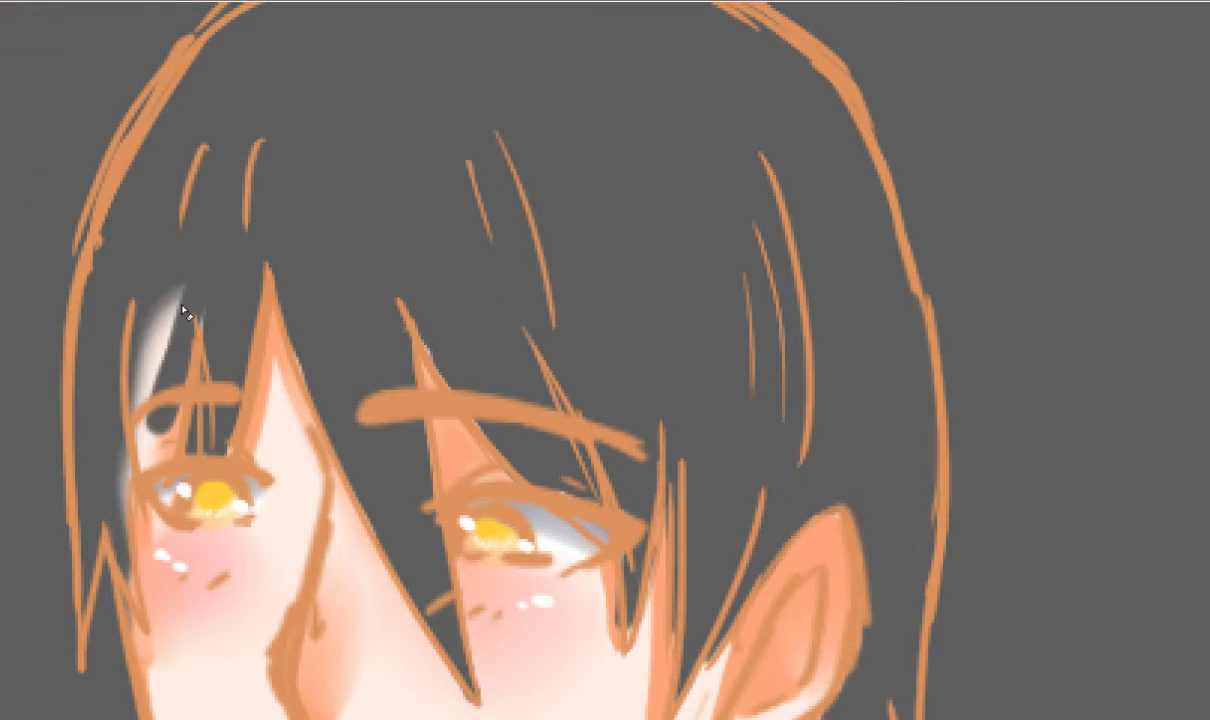
pyautogui.hotkey('ctrl', 'z')
pyautogui.hotkey('ctrl', 'z')
pyautogui.moveTo(260, 272); pyautogui.dragTo(228, 420)
pyautogui.moveTo(222, 280)
pyautogui.mouseDown()
pyautogui.moveTo(210, 455)
pyautogui.moveTo(189, 300)
pyautogui.moveTo(150, 435)
pyautogui.mouseUp()
pyautogui.moveTo(154, 295); pyautogui.dragTo(135, 398)
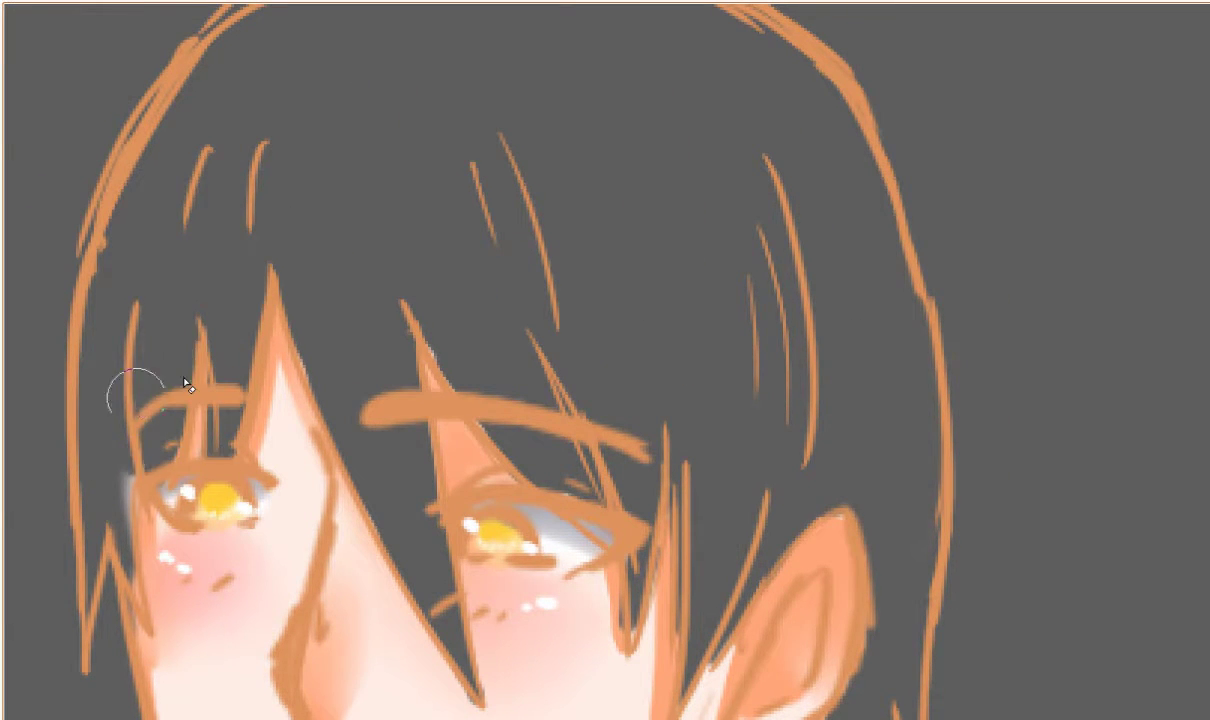
# Erase the skin colour spilling outside the man's far cheek and jawline.
pyautogui.scroll(-4, 136, 398)
pyautogui.scroll(3, 110, 575)
pyautogui.moveTo(204, 422); pyautogui.dragTo(186, 338)
pyautogui.hotkey('ctrl', 'z')
pyautogui.scroll(1, 186, 338)
pyautogui.moveTo(218, 410); pyautogui.dragTo(257, 495)
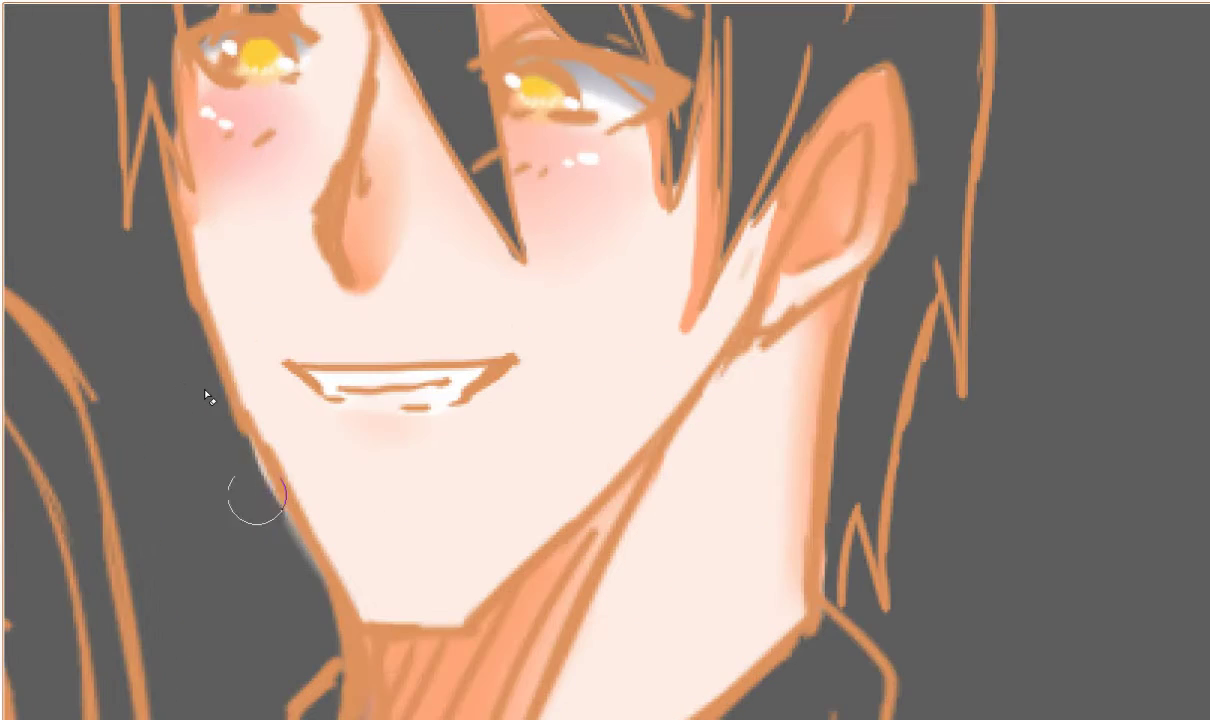
pyautogui.scroll(-5, 204, 392)
pyautogui.scroll(2, 204, 392)
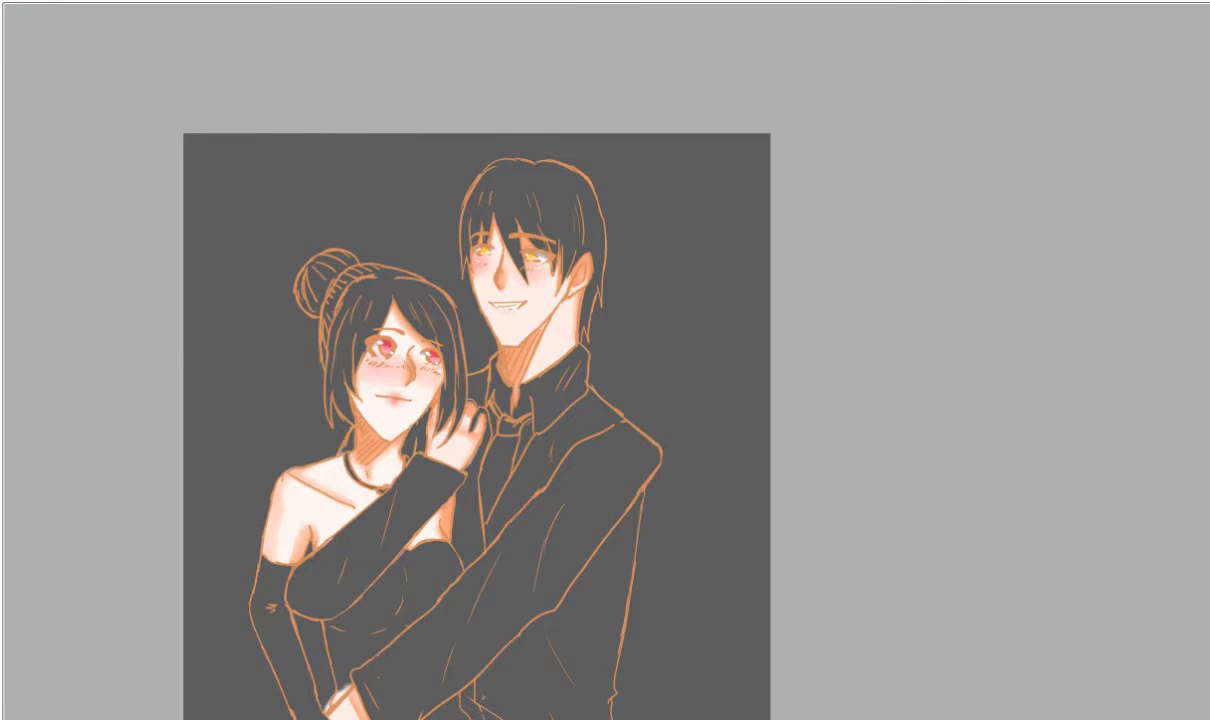
# Paint the woman's swept fringe and the side lock beside the man in flat dark grey.
pyautogui.scroll(6, 340, 510)
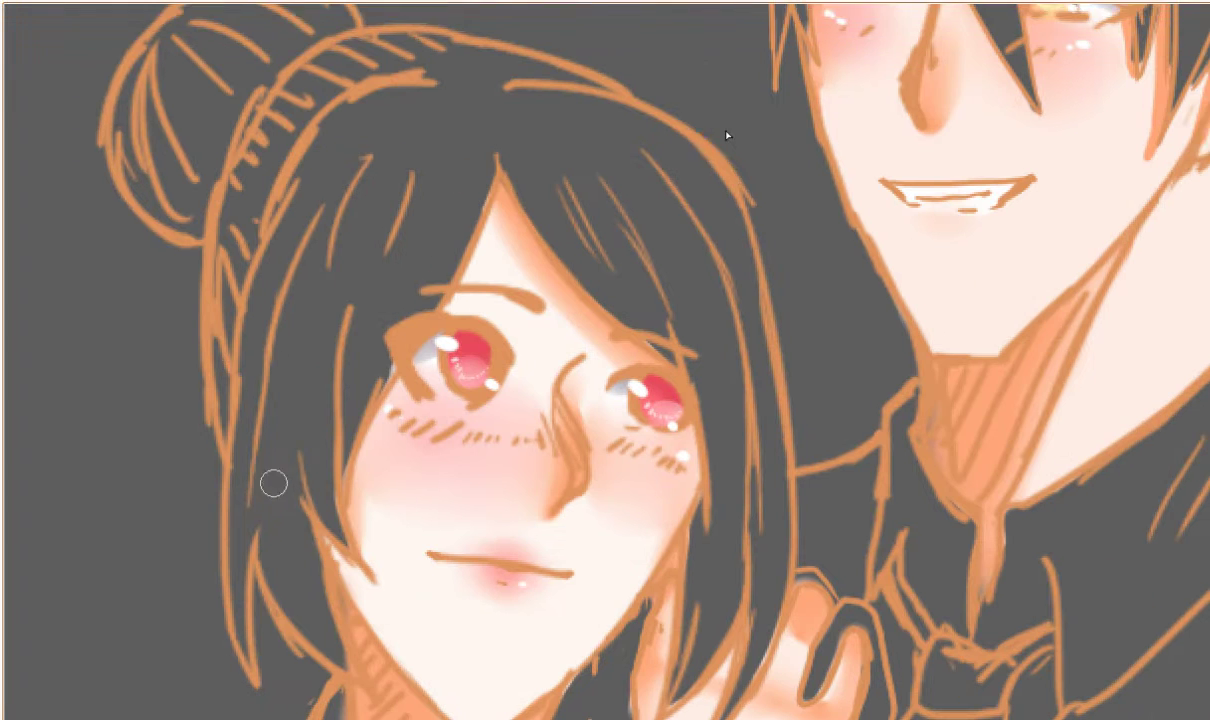
pyautogui.scroll(1, 645, 182)
pyautogui.moveTo(640, 150)
pyautogui.mouseDown()
pyautogui.moveTo(537, 140)
pyautogui.moveTo(705, 417)
pyautogui.moveTo(464, 128)
pyautogui.mouseUp()
pyautogui.scroll(-3, 462, 148)
pyautogui.scroll(1, 508, 275)
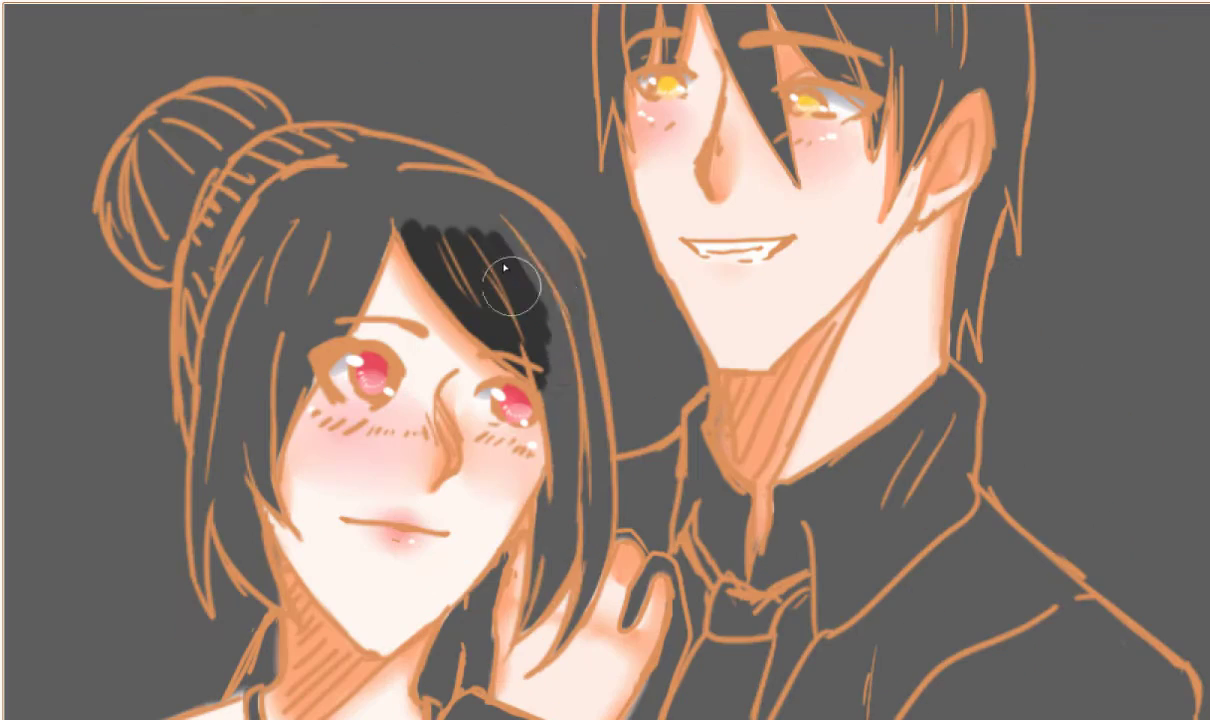
pyautogui.moveTo(505, 268)
pyautogui.mouseDown()
pyautogui.moveTo(554, 464)
pyautogui.moveTo(554, 567)
pyautogui.moveTo(520, 590)
pyautogui.mouseUp()
pyautogui.scroll(1, 575, 530)
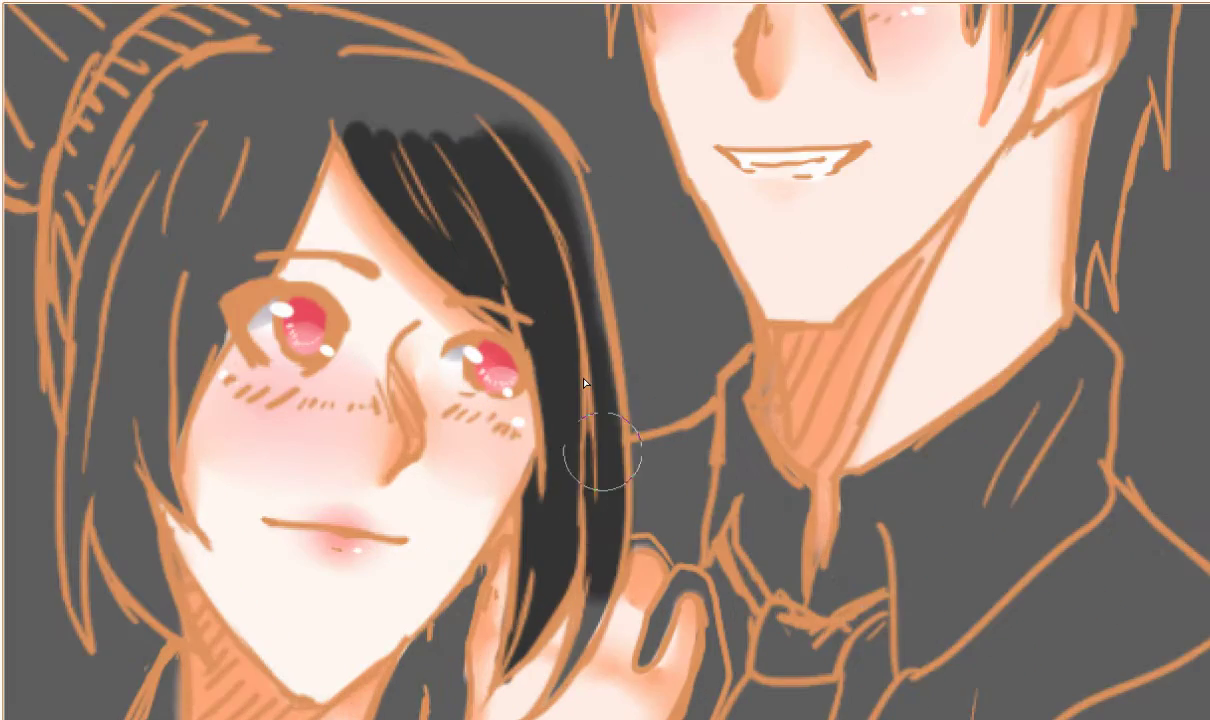
pyautogui.scroll(1, 590, 400)
pyautogui.moveTo(606, 592); pyautogui.dragTo(558, 672)
# Paint the rest of the woman's hair, her bun and all of the man's hair in the same dark grey.
pyautogui.scroll(-2, 525, 560)
pyautogui.click(1112, 643)
pyautogui.scroll(-1, 432, 564)
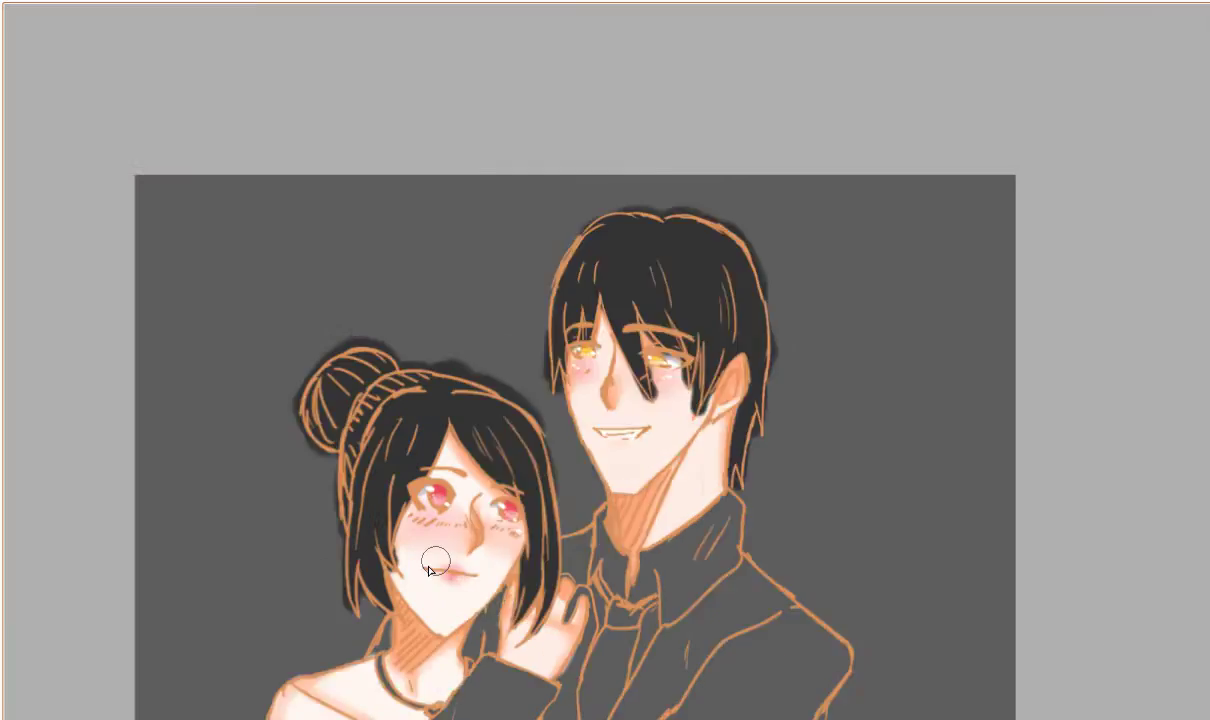
# Shade the lower edge of the woman's swept fringe with a darker tone, replacing the first stroke.
pyautogui.scroll(2, 430, 568)
pyautogui.scroll(1, 521, 355)
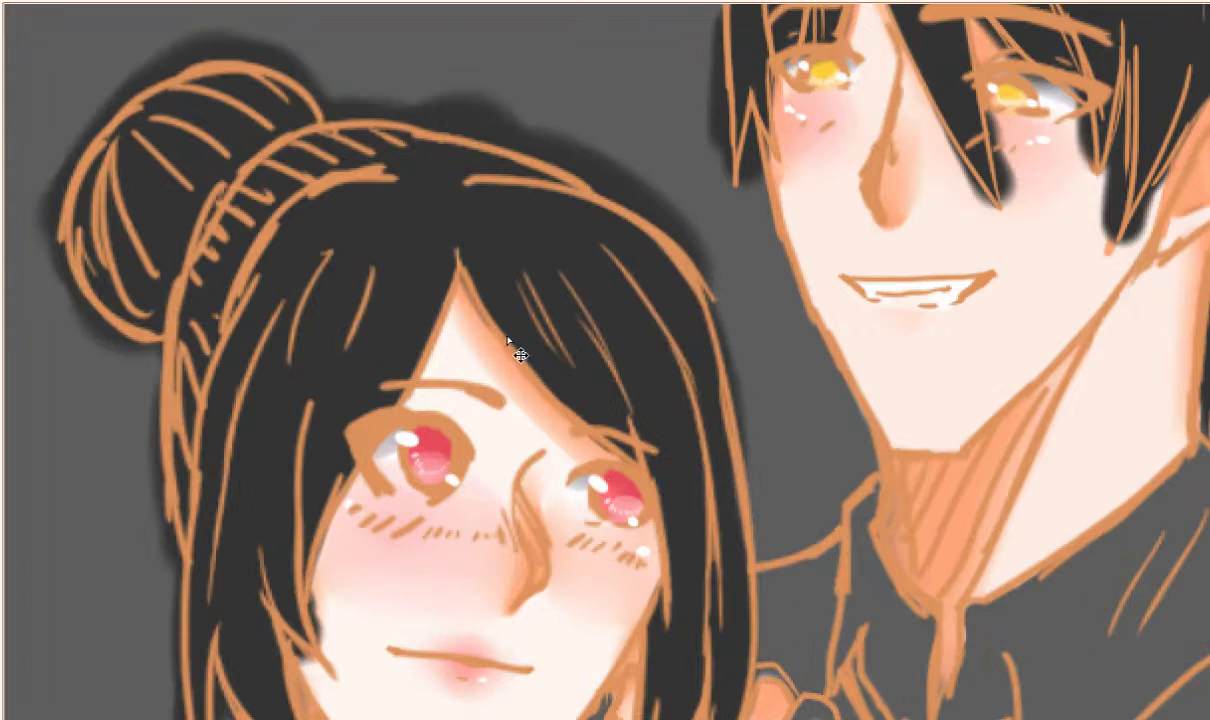
pyautogui.scroll(1, 530, 302)
pyautogui.moveTo(487, 194); pyautogui.dragTo(718, 464)
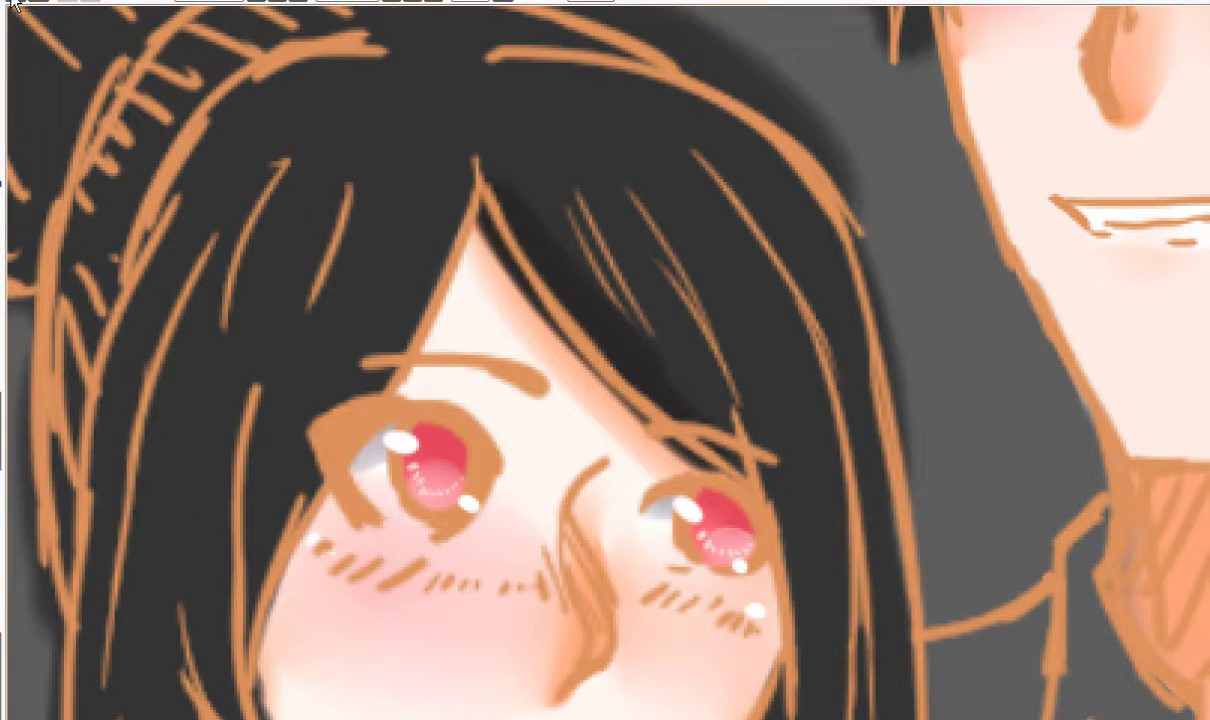
pyautogui.click(14, 3)
pyautogui.moveTo(510, 215); pyautogui.dragTo(735, 455)
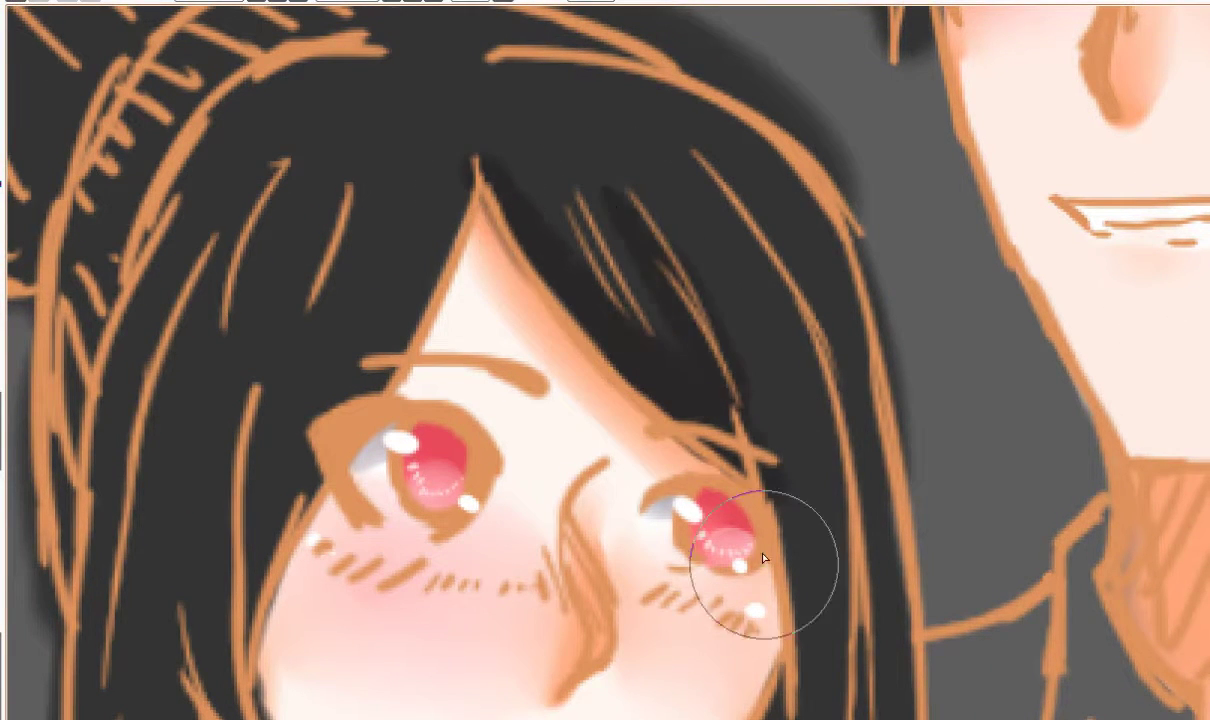
# Shade the woman's side lock nearest the man with the darker tone down to its tips.
pyautogui.scroll(-2, 764, 558)
pyautogui.scroll(1, 722, 285)
pyautogui.moveTo(720, 290); pyautogui.dragTo(708, 380)
pyautogui.scroll(1, 713, 375)
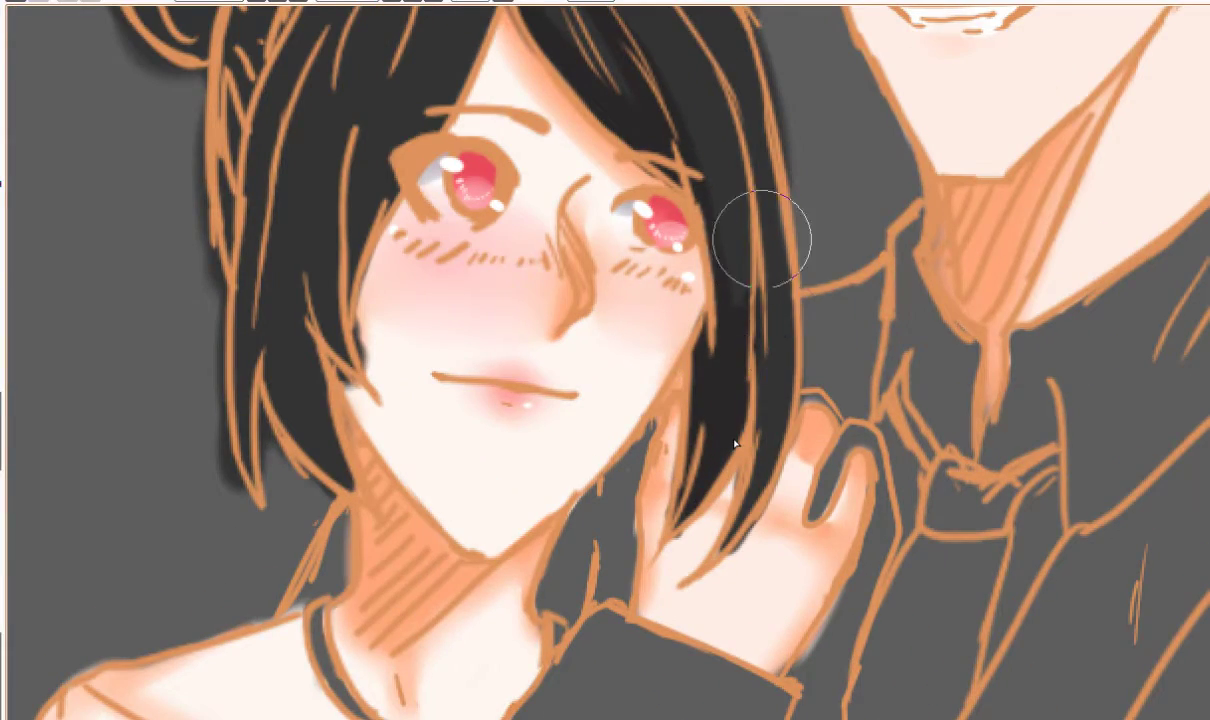
pyautogui.moveTo(758, 245); pyautogui.dragTo(738, 440)
# Add darker shading along the outer edge and crown of the woman's hair.
pyautogui.scroll(-1, 755, 172)
pyautogui.moveTo(778, 130); pyautogui.dragTo(798, 207)
pyautogui.moveTo(690, 70)
pyautogui.mouseDown()
pyautogui.moveTo(796, 175)
pyautogui.moveTo(791, 256)
pyautogui.moveTo(809, 338)
pyautogui.mouseUp()
pyautogui.moveTo(632, 100); pyautogui.dragTo(489, 148)
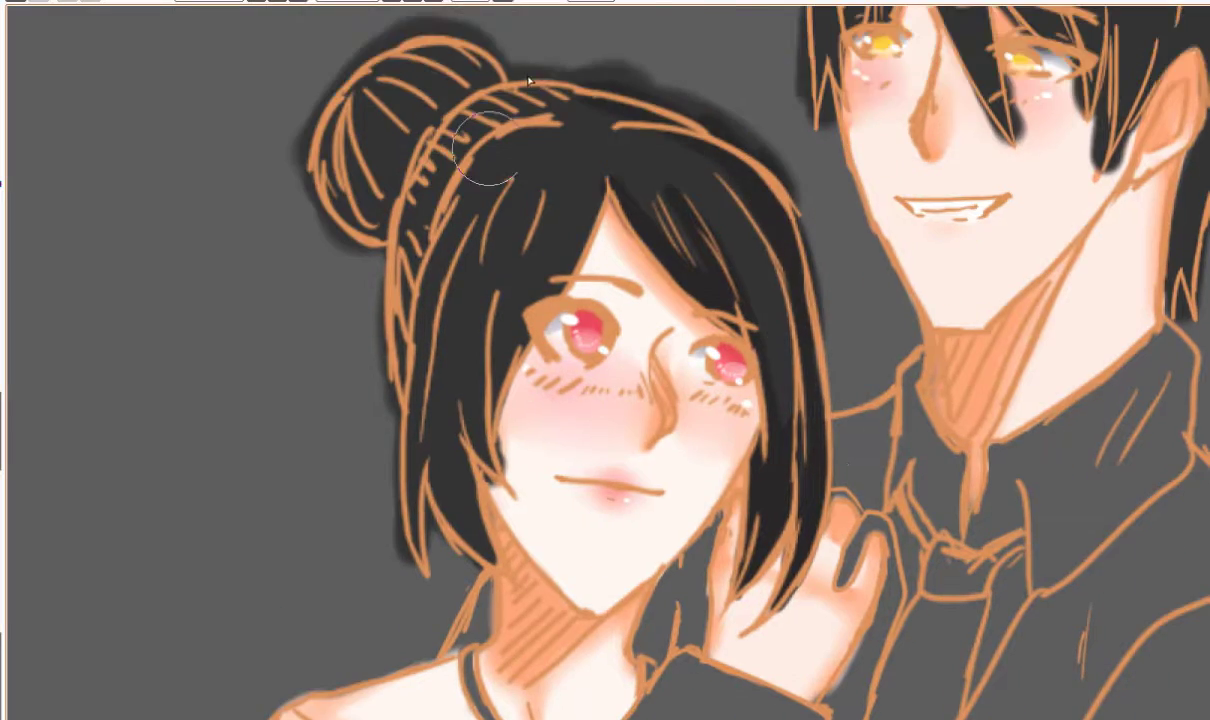
# Shade the hair beside the woman's parting and the side lock farthest from the man with the darker tone.
pyautogui.scroll(1, 530, 80)
pyautogui.scroll(1, 350, 382)
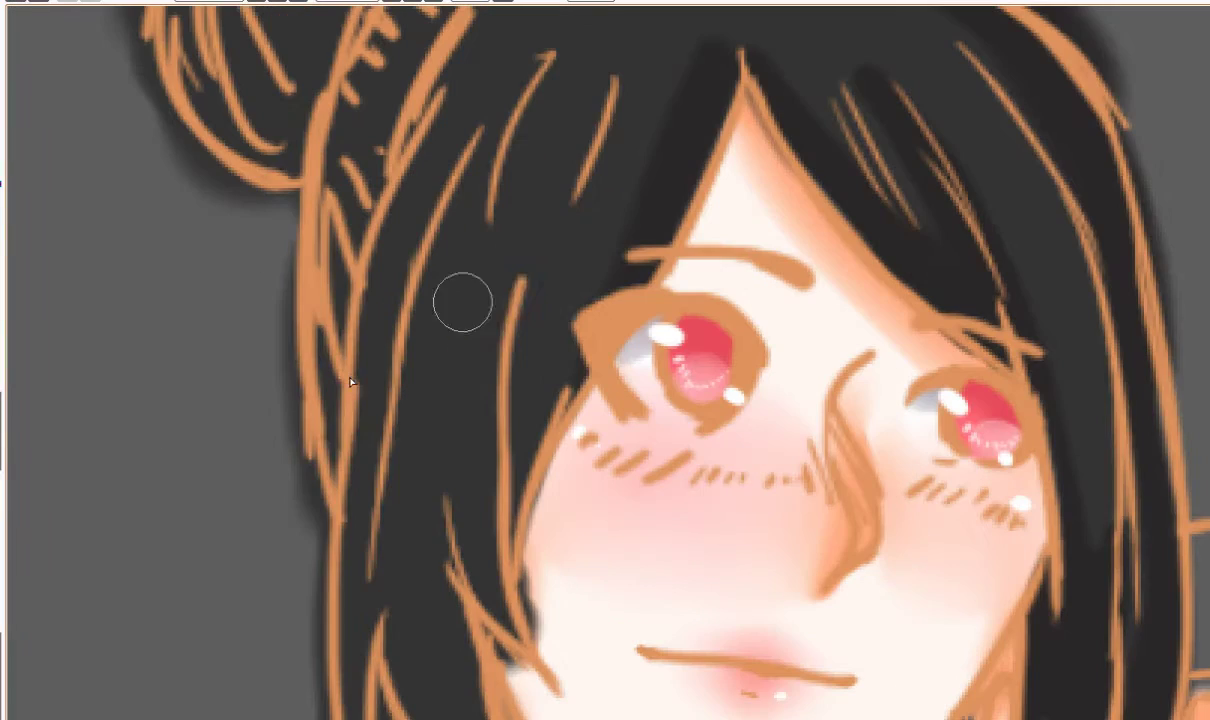
pyautogui.scroll(-2, 419, 495)
pyautogui.scroll(1, 425, 433)
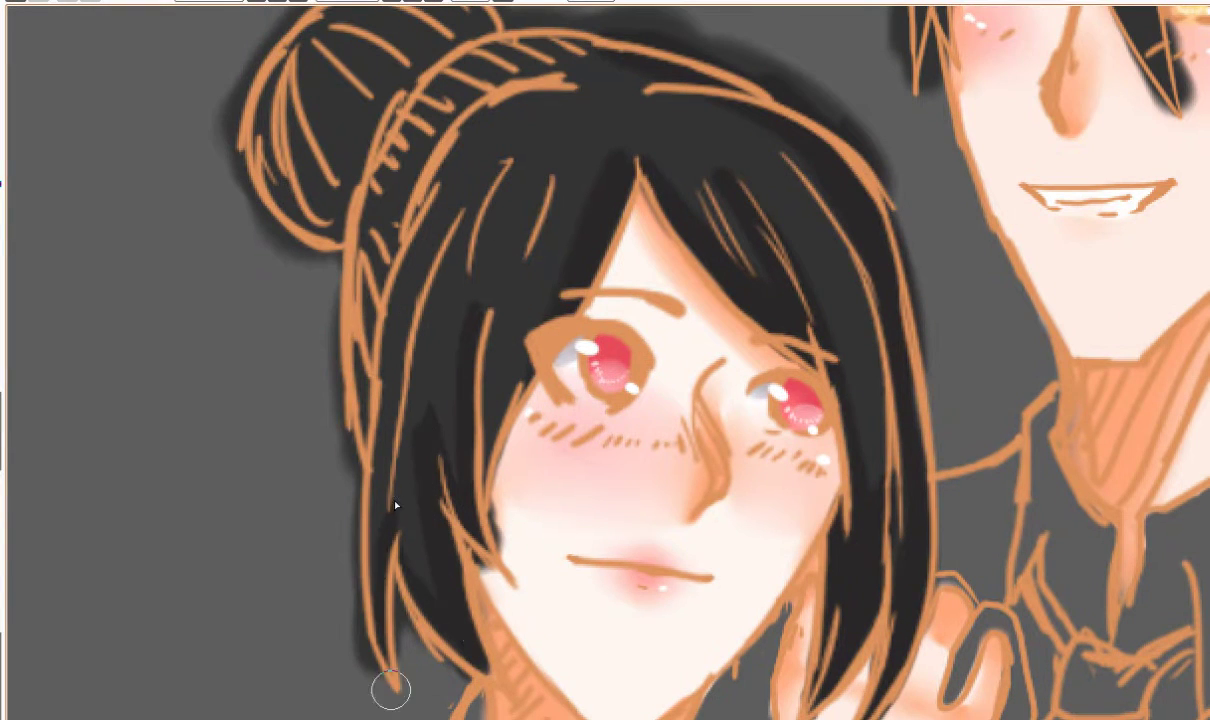
pyautogui.scroll(-1, 270, 49)
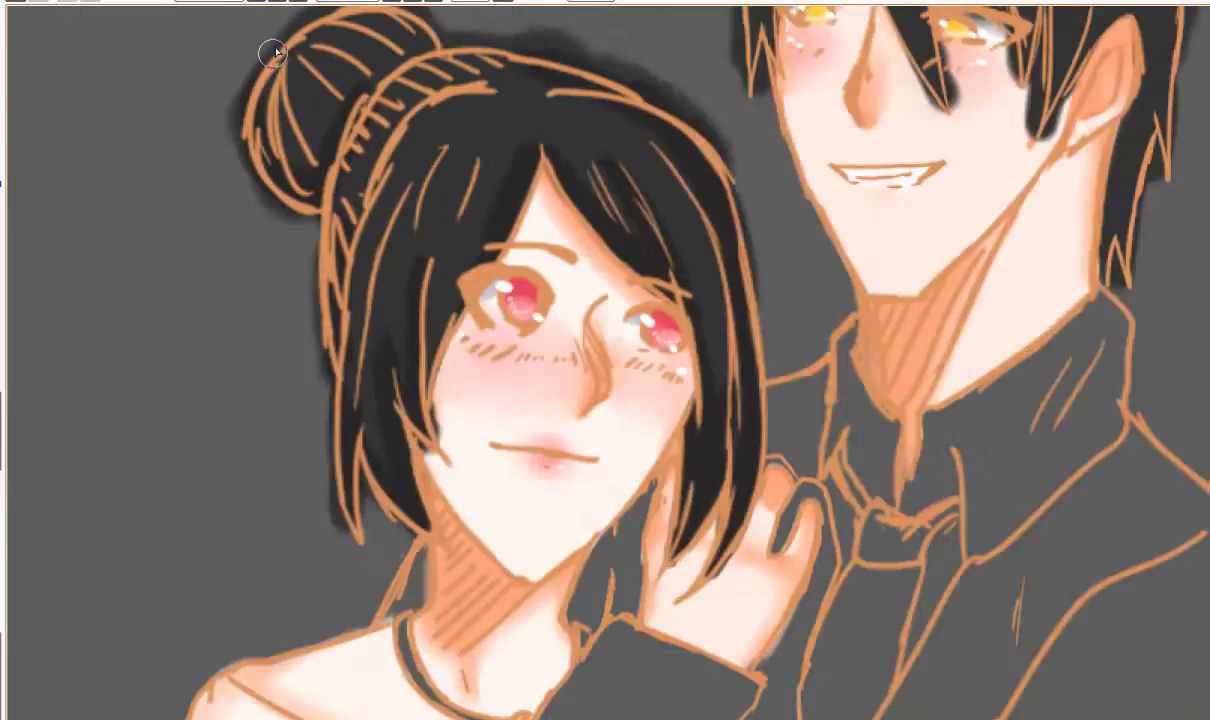
# Add darker shading to the woman's bun and the braided band across her head.
pyautogui.scroll(1, 310, 49)
pyautogui.scroll(-1, 413, 140)
pyautogui.scroll(1, 413, 140)
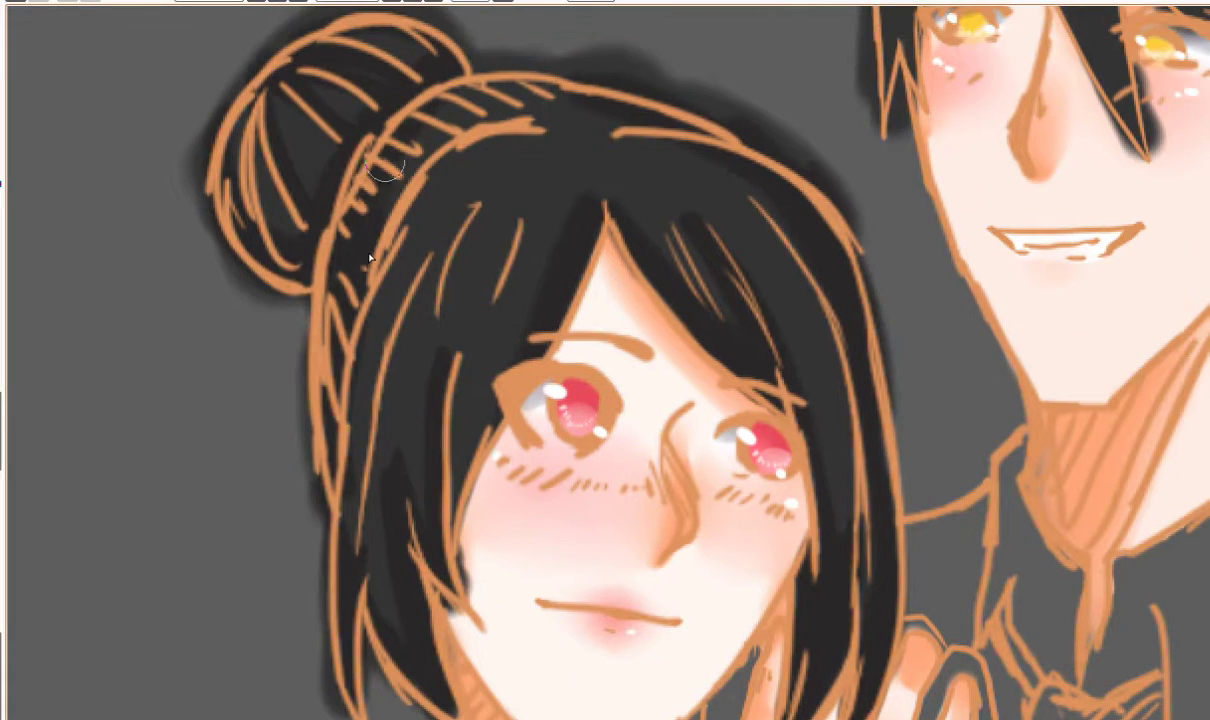
pyautogui.scroll(1, 583, 78)
pyautogui.moveTo(583, 78); pyautogui.dragTo(521, 124)
pyautogui.scroll(-2, 540, 140)
# Deepen the shading on the woman's hair strands beside the forehead and temple farthest from the man.
pyautogui.scroll(1, 420, 246)
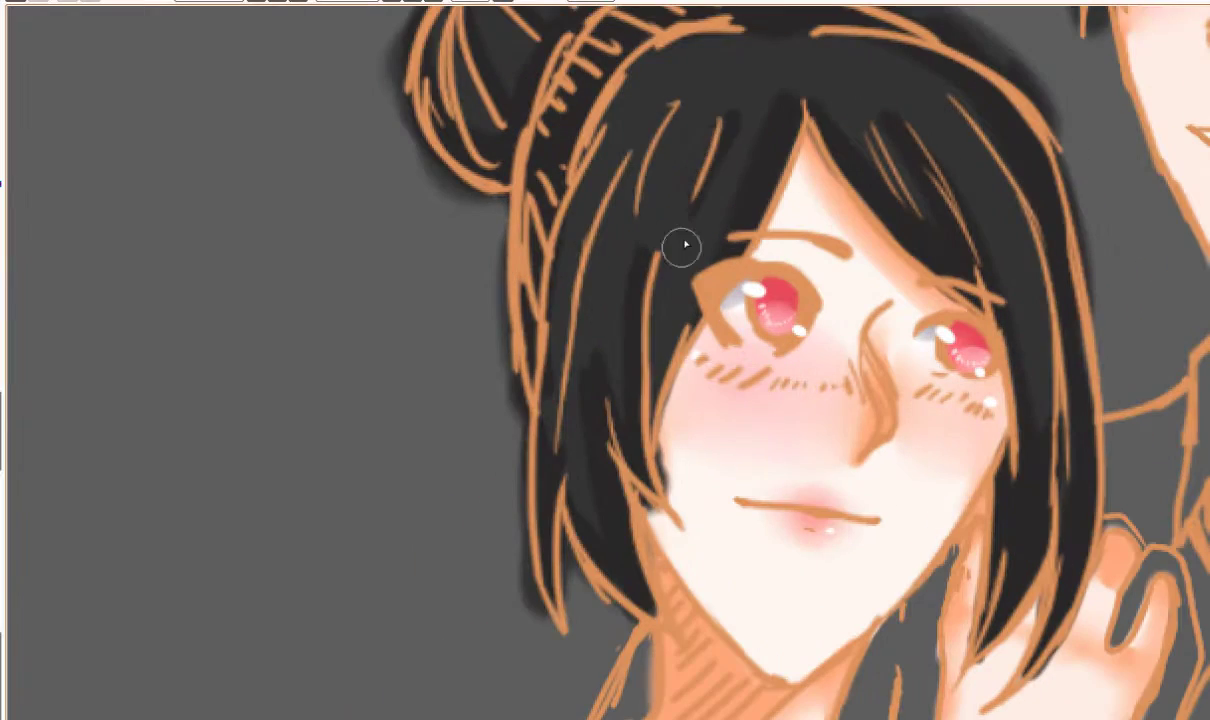
pyautogui.moveTo(706, 160); pyautogui.dragTo(637, 368)
pyautogui.moveTo(640, 110); pyautogui.dragTo(567, 226)
pyautogui.scroll(-5, 628, 200)
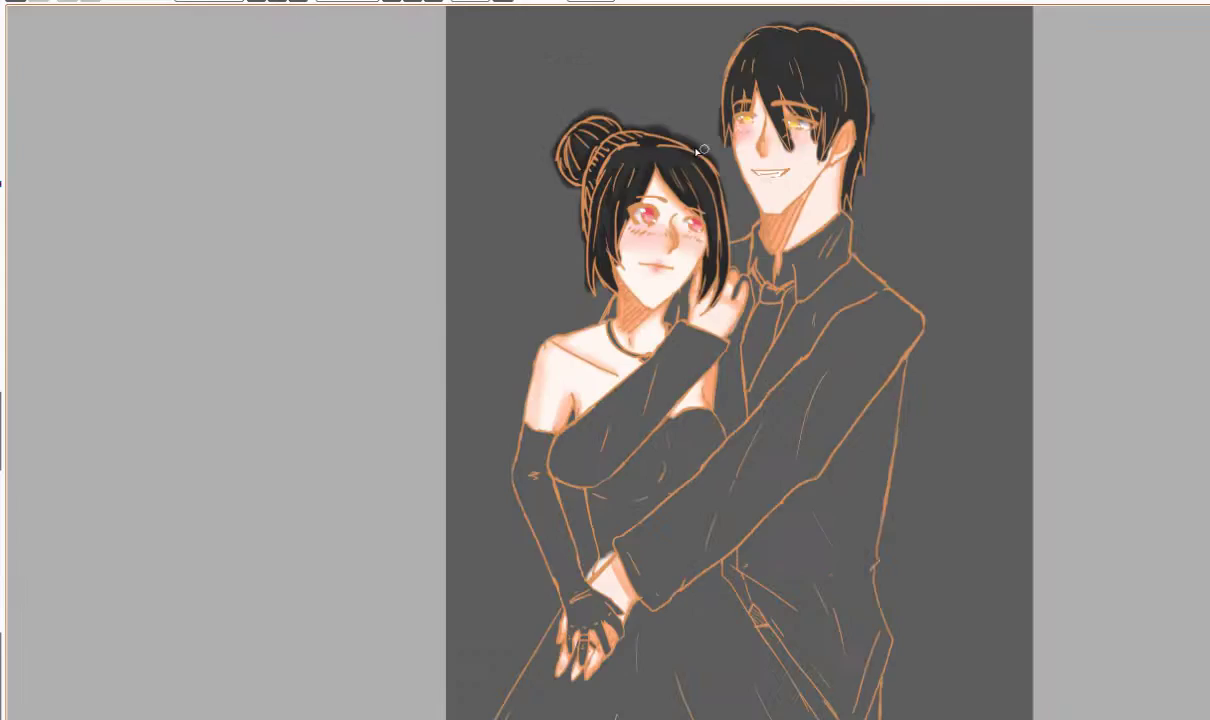
# Add darker shading along the back edge of the man's hair and down the strands between his ear and fringe.
pyautogui.scroll(4, 840, 48)
pyautogui.scroll(-1, 955, 505)
pyautogui.moveTo(872, 46)
pyautogui.mouseDown()
pyautogui.moveTo(962, 495)
pyautogui.moveTo(895, 572)
pyautogui.mouseUp()
pyautogui.scroll(1, 945, 530)
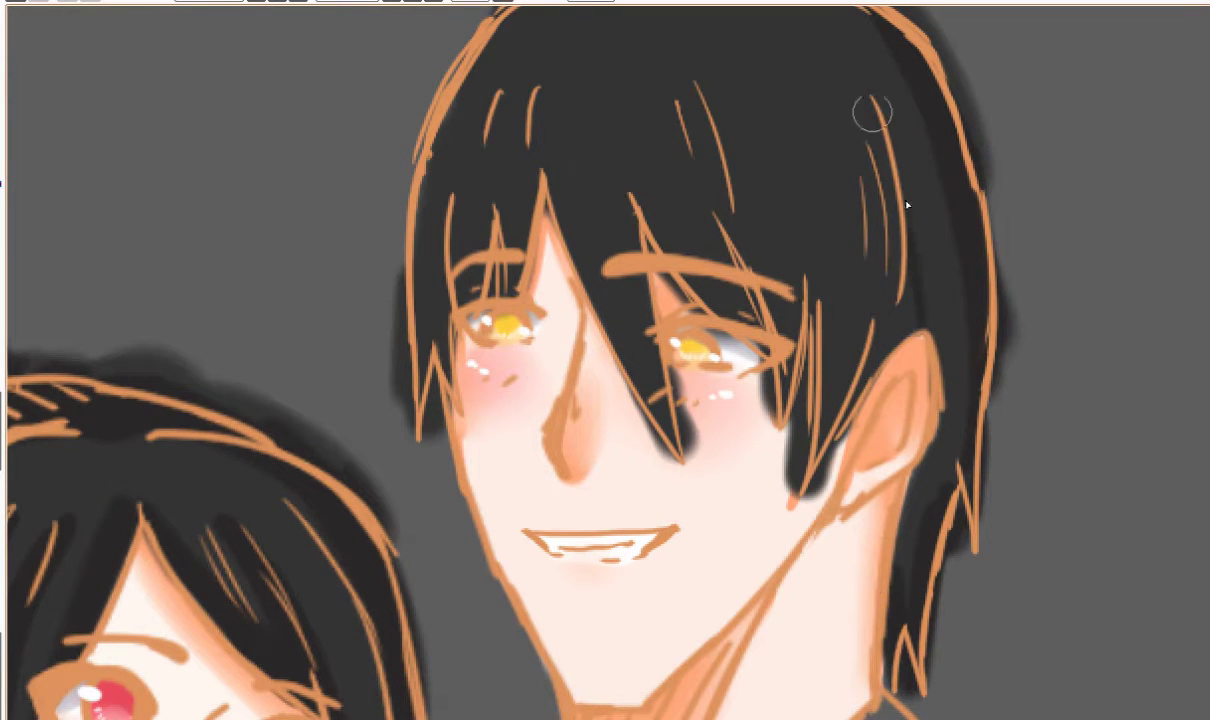
pyautogui.moveTo(866, 140); pyautogui.dragTo(836, 383)
pyautogui.moveTo(765, 165); pyautogui.dragTo(803, 416)
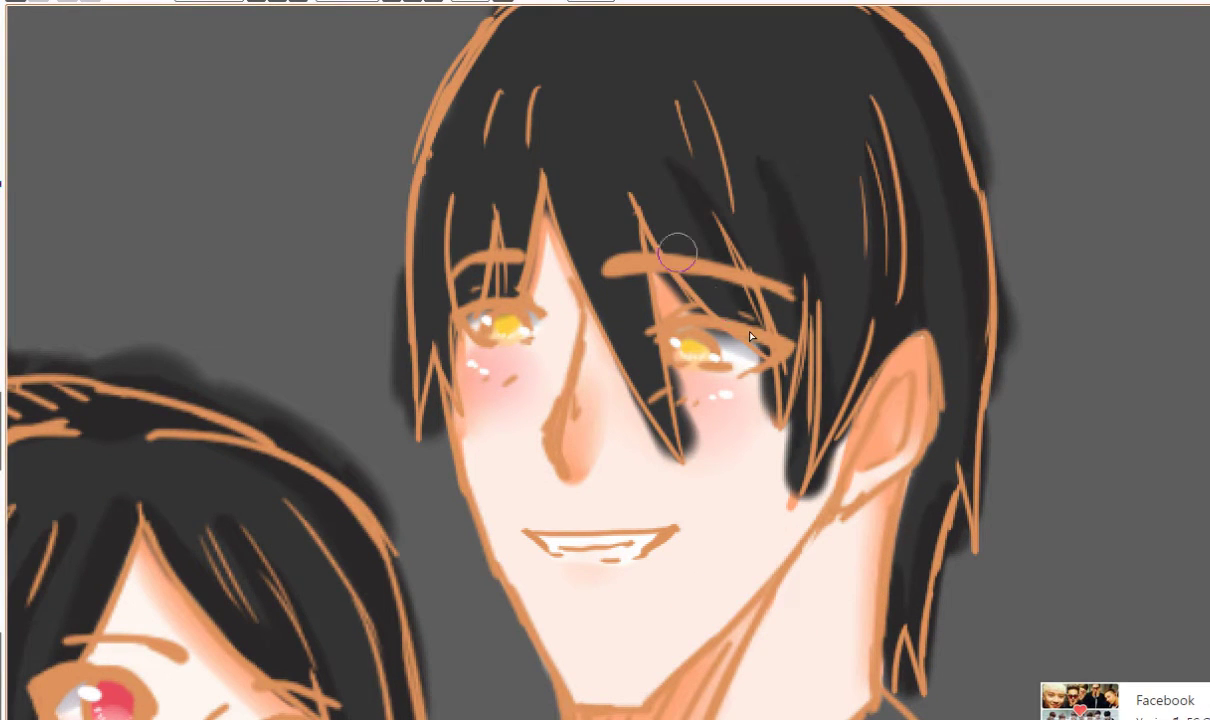
# Deepen the shading at the roots and tips of the man's fringe strands on the side nearest the woman.
pyautogui.scroll(-1, 600, 288)
pyautogui.scroll(2, 573, 273)
pyautogui.moveTo(475, 160); pyautogui.dragTo(438, 355)
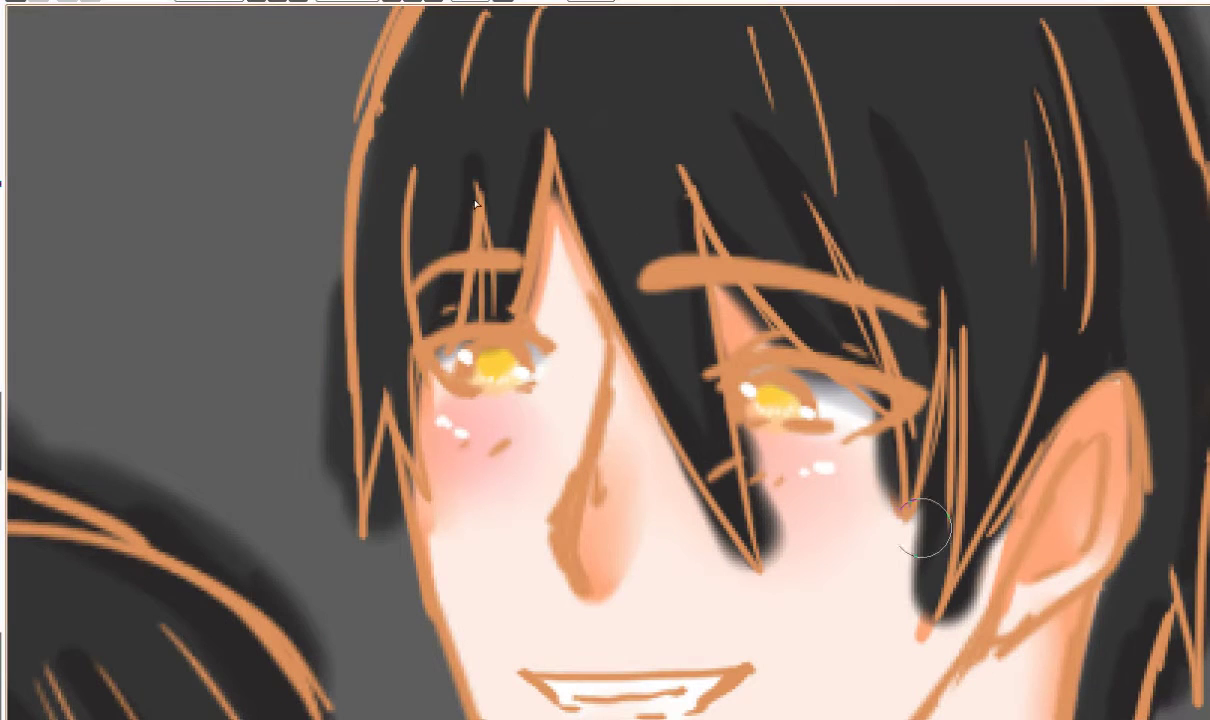
pyautogui.moveTo(376, 183); pyautogui.dragTo(428, 517)
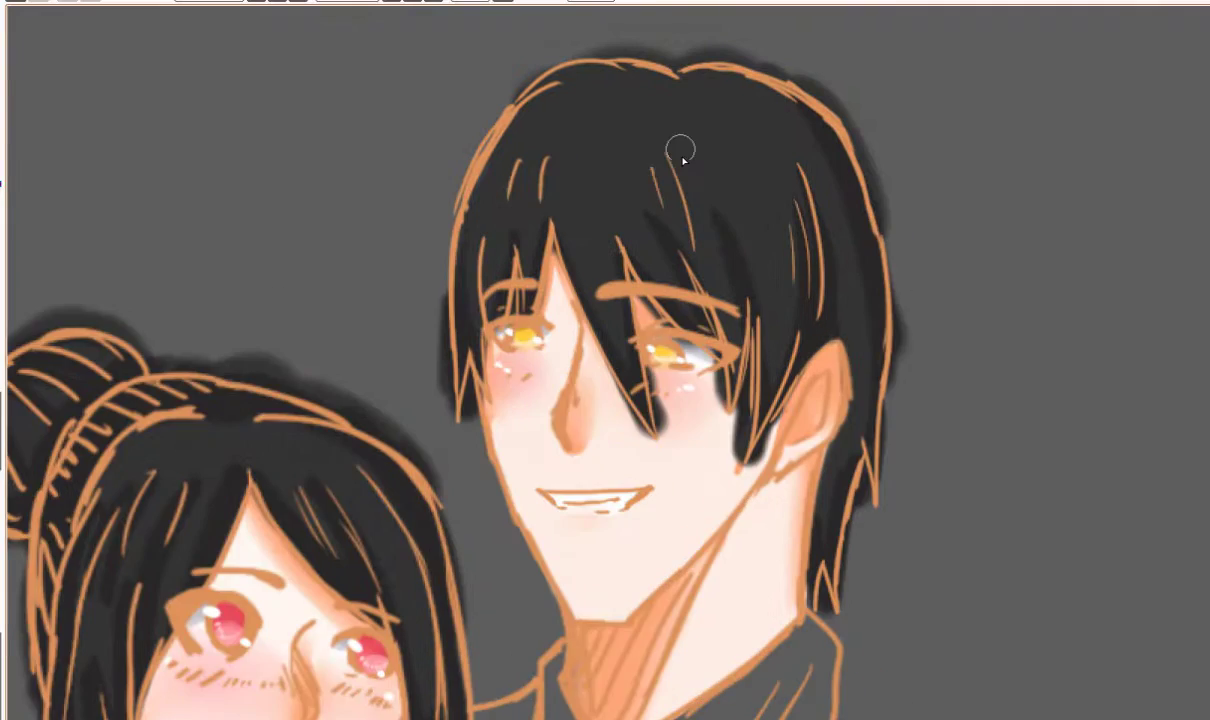
# Shade the outer side lock and crown of the man's hair with the darker tone.
pyautogui.scroll(2, 683, 149)
pyautogui.moveTo(432, 203); pyautogui.dragTo(397, 397)
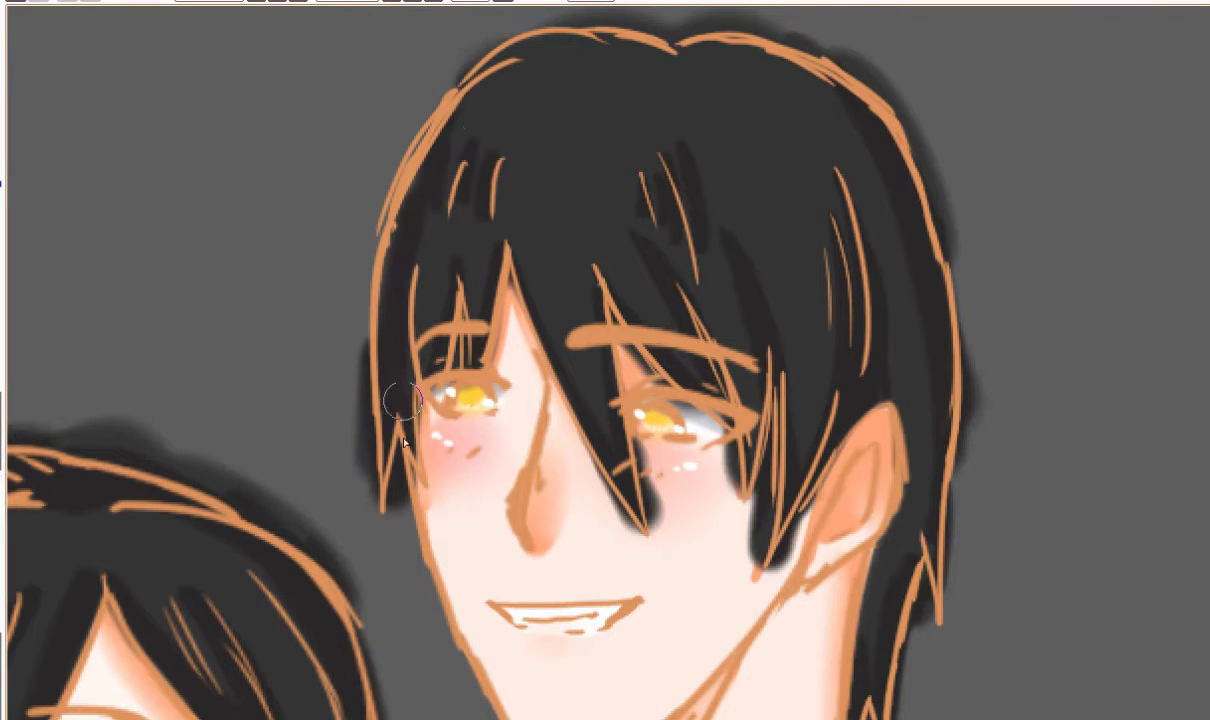
pyautogui.moveTo(470, 20); pyautogui.dragTo(435, 195)
pyautogui.moveTo(582, 44); pyautogui.dragTo(907, 165)
# Blend the darker shading smoothly into the base colour of the man's hair.
pyautogui.scroll(-3, 897, 234)
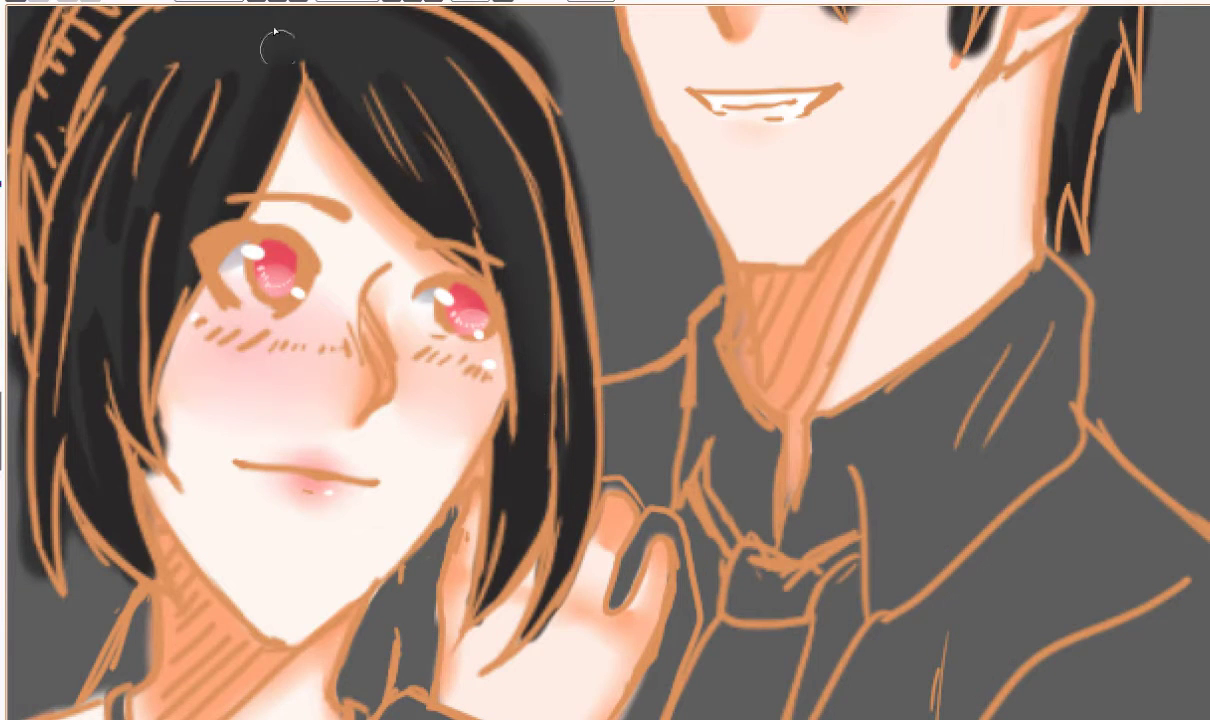
pyautogui.scroll(-2, 69, 431)
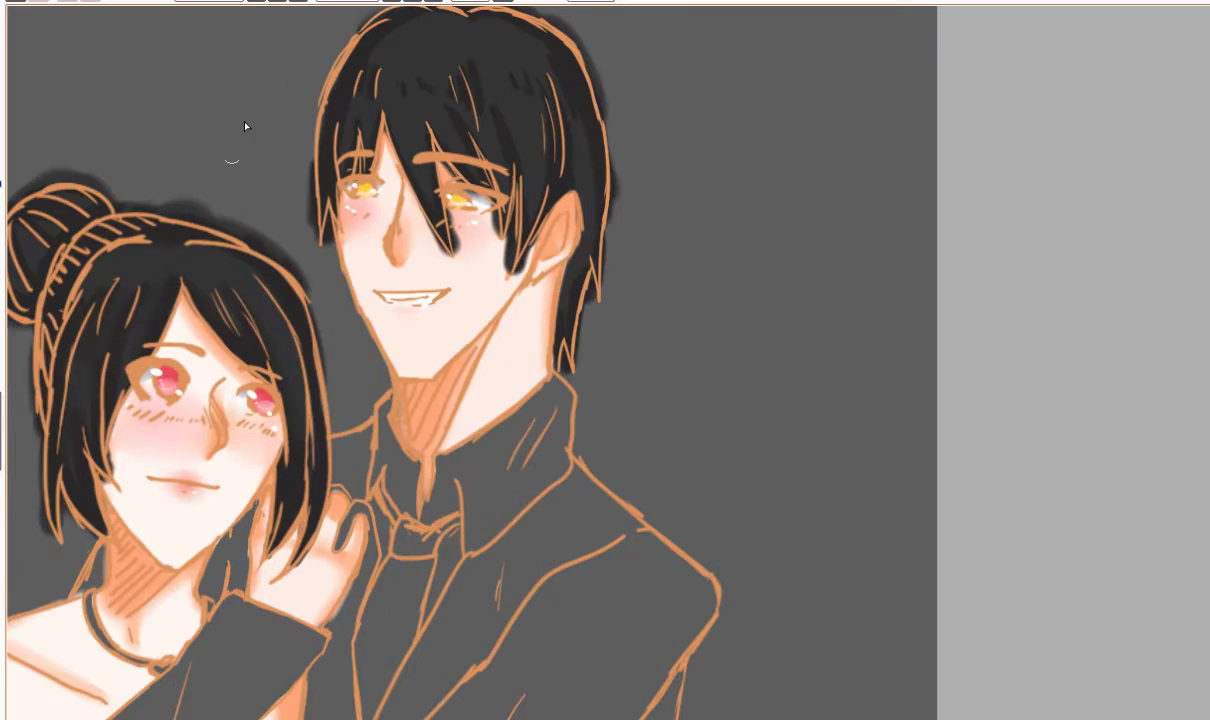
pyautogui.scroll(2, 340, 90)
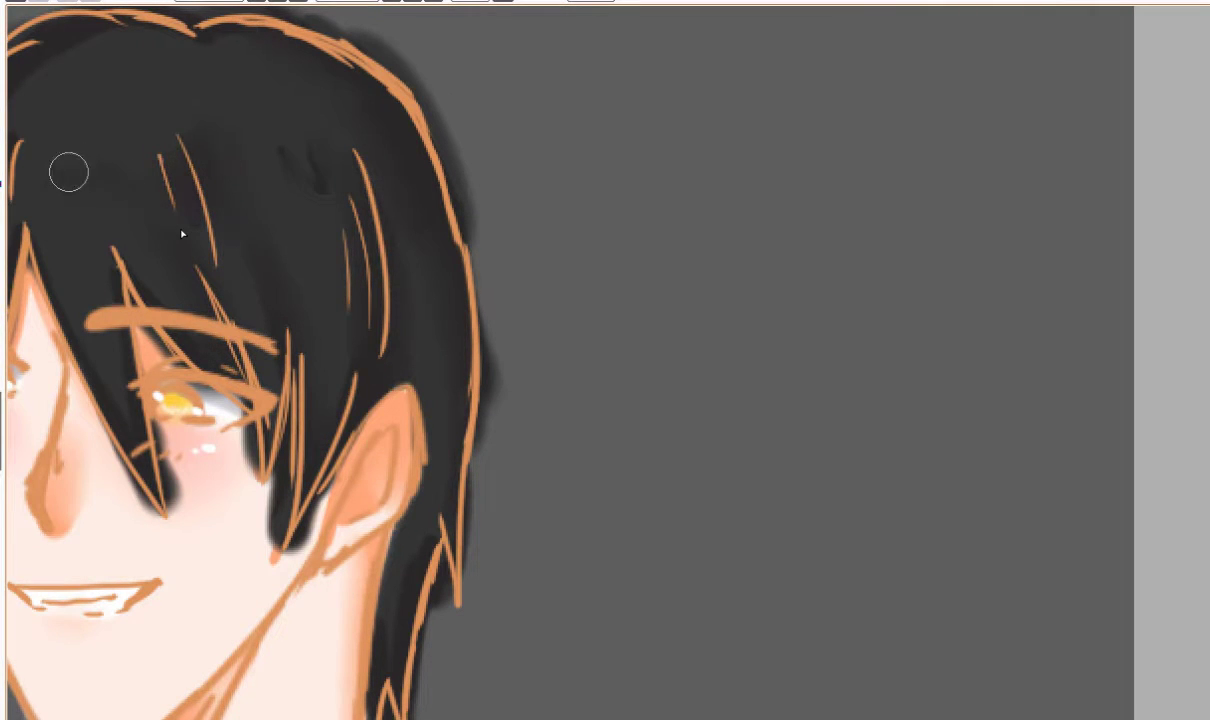
pyautogui.scroll(-2, 181, 233)
pyautogui.scroll(-4, 427, 127)
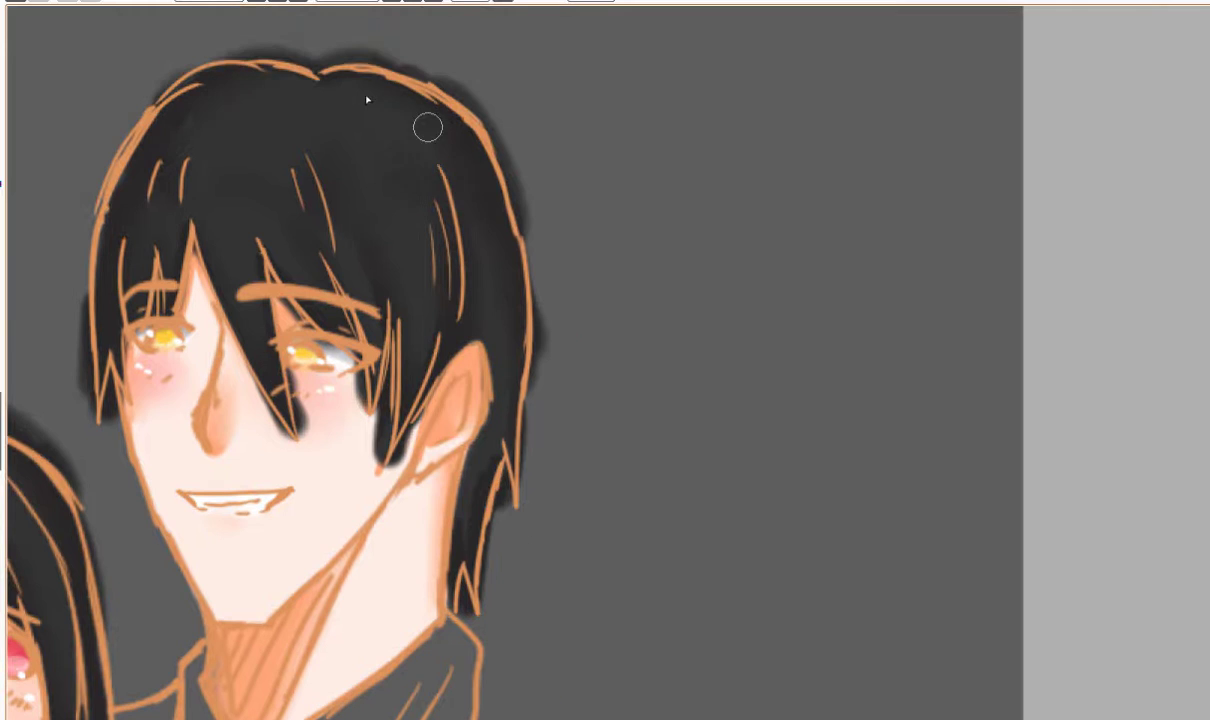
# Blend the dark shading across the woman's fringe, side locks, braided band and bun.
pyautogui.scroll(5, 416, 146)
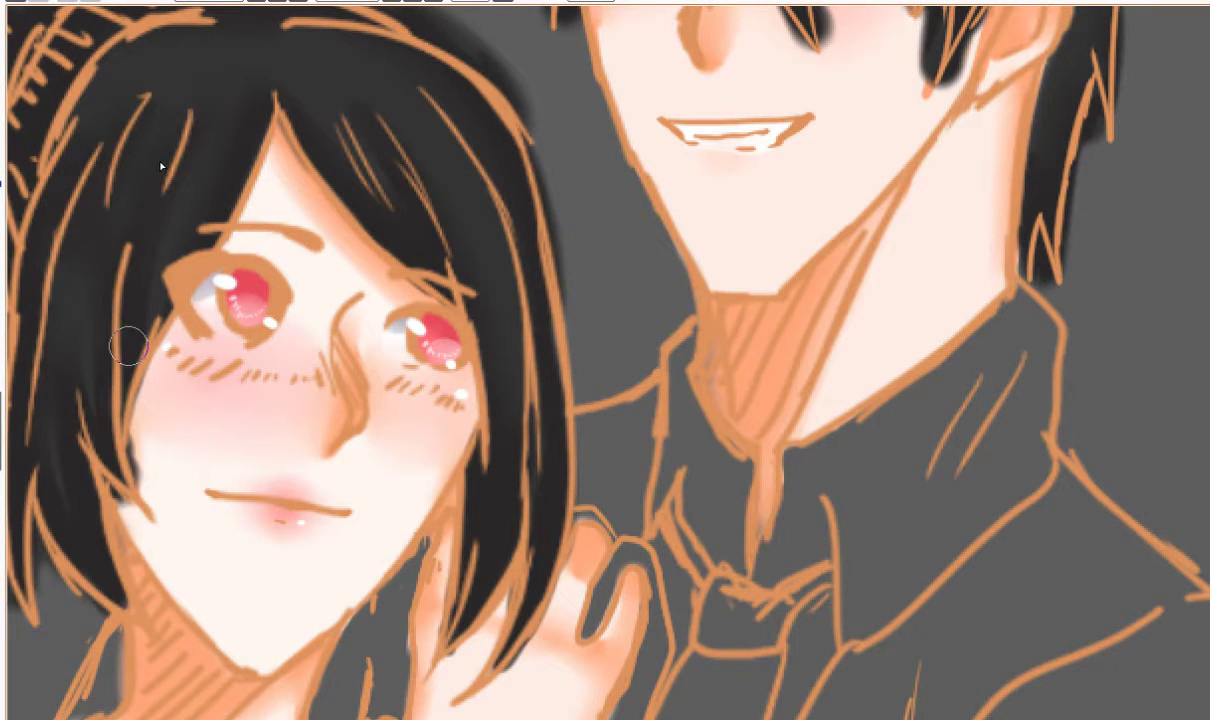
pyautogui.scroll(-4, 160, 166)
pyautogui.scroll(4, 486, 173)
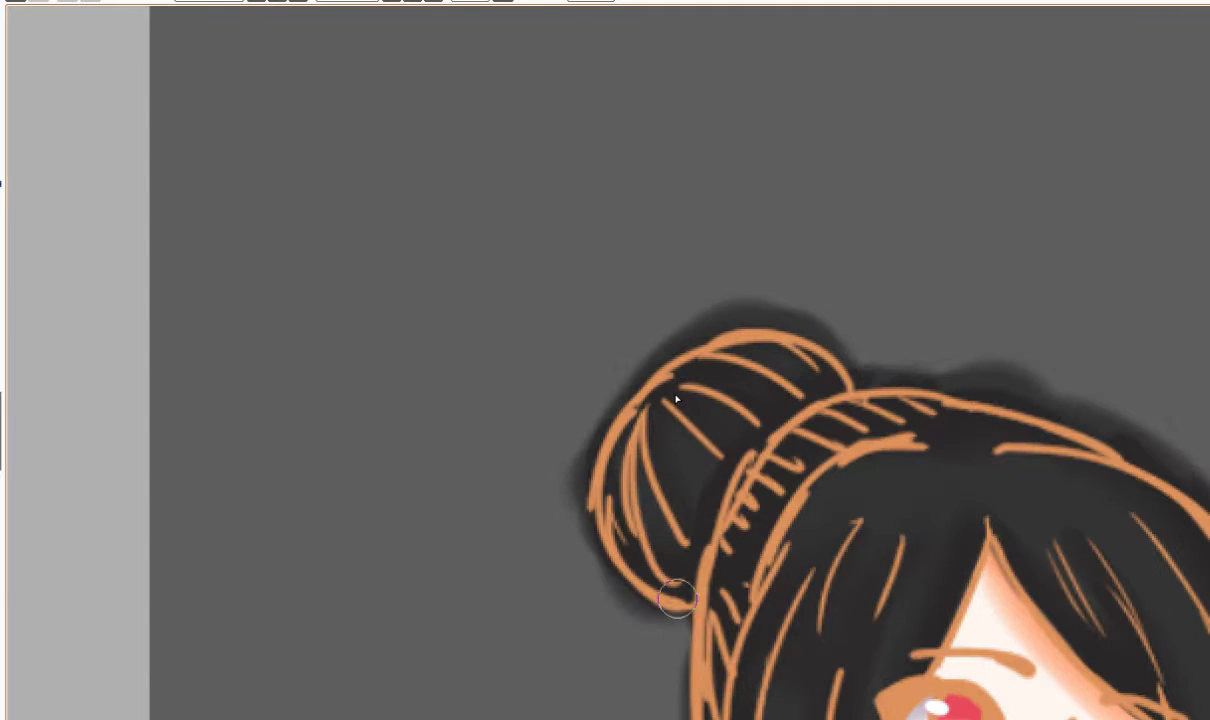
pyautogui.scroll(-3, 767, 406)
pyautogui.scroll(3, 1191, 323)
pyautogui.scroll(-4, 750, 471)
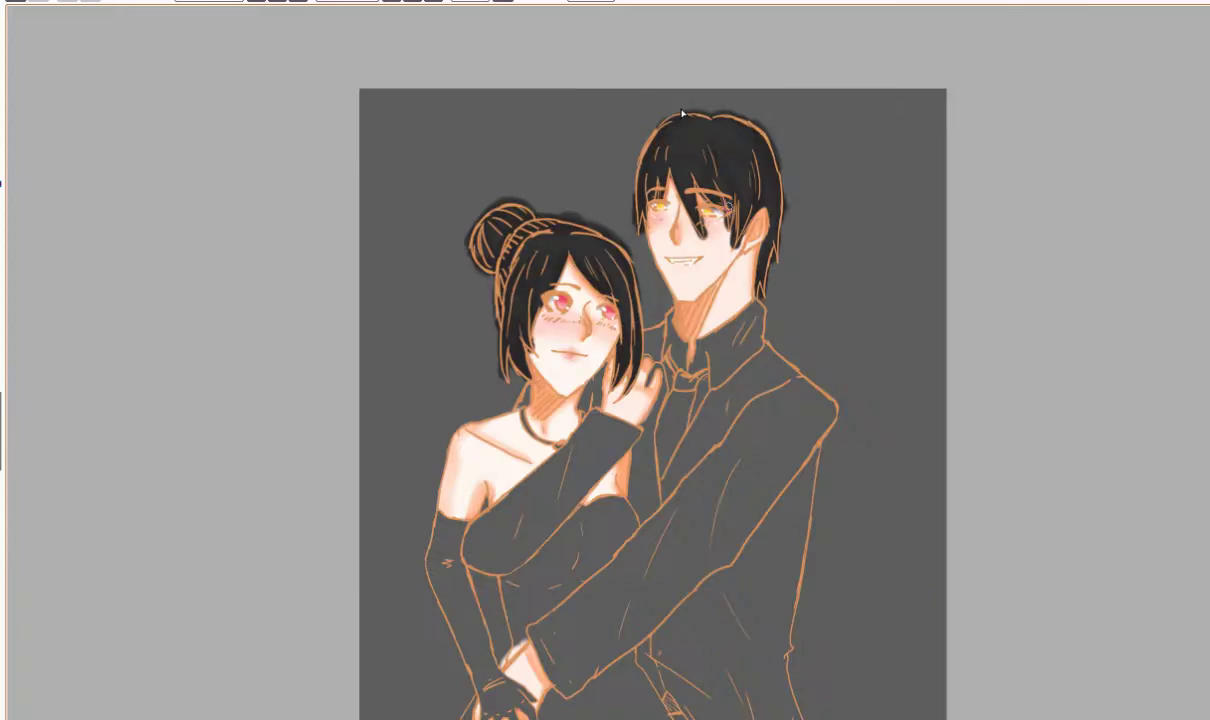
# Paint grey highlight patches on the woman's fringe and side lock nearest the man.
pyautogui.scroll(1, 750, 471)
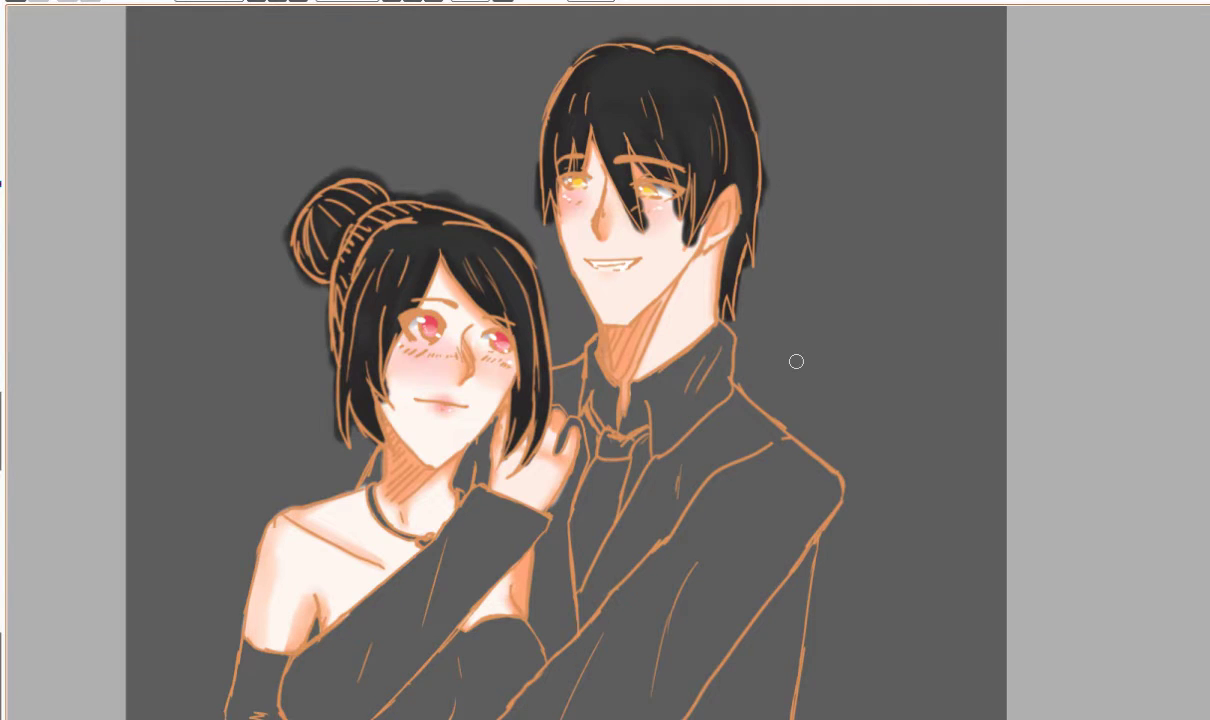
pyautogui.scroll(1, 704, 77)
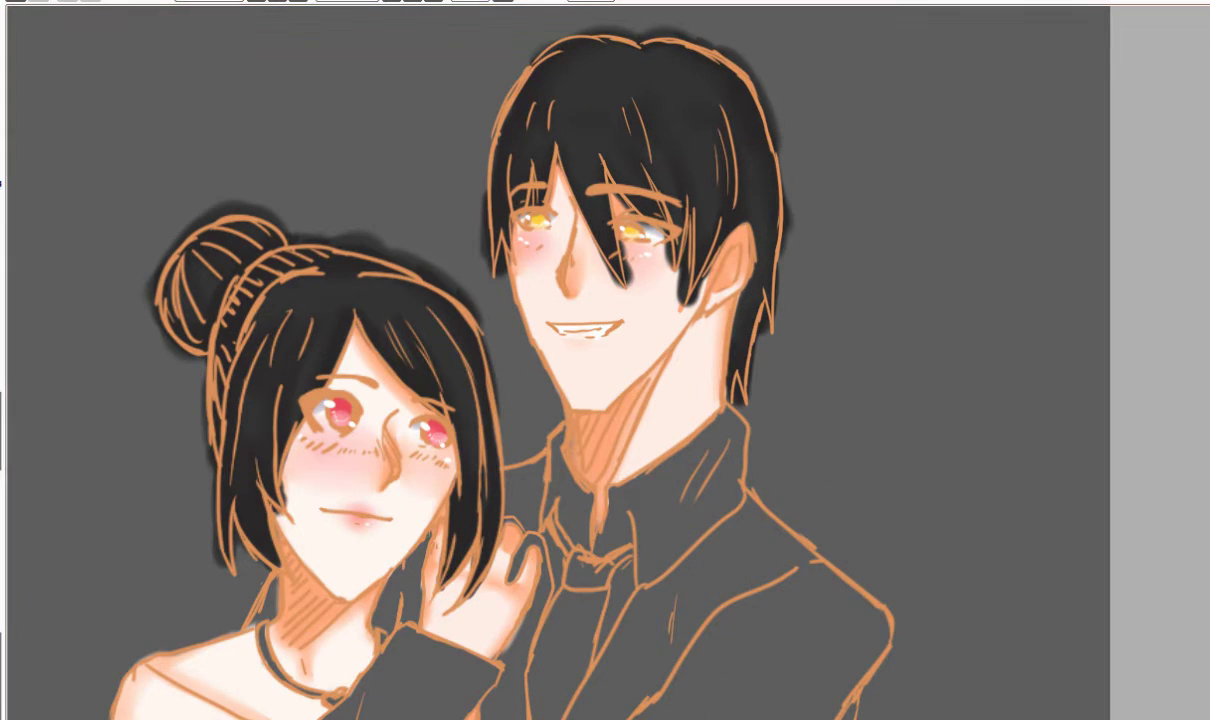
pyautogui.scroll(3, 464, 360)
pyautogui.moveTo(456, 508); pyautogui.dragTo(451, 405)
pyautogui.moveTo(352, 390); pyautogui.dragTo(284, 292)
pyautogui.scroll(-1, 312, 314)
pyautogui.moveTo(434, 530); pyautogui.dragTo(429, 640)
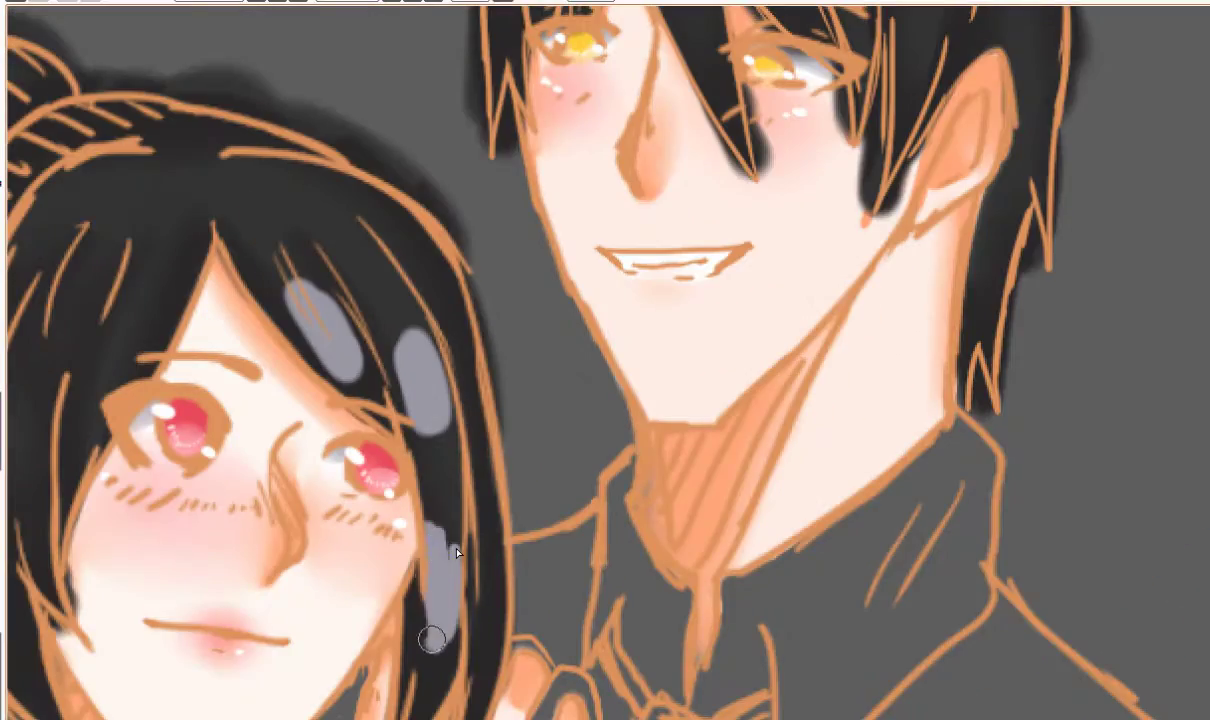
# Paint grey highlight patches on the far side of the woman's hair, her braided band and her bun.
pyautogui.scroll(-2, 448, 300)
pyautogui.scroll(2, 275, 320)
pyautogui.moveTo(297, 276); pyautogui.dragTo(272, 311)
pyautogui.moveTo(153, 308); pyautogui.dragTo(156, 287)
pyautogui.scroll(-3, 150, 260)
pyautogui.moveTo(137, 222)
pyautogui.mouseDown()
pyautogui.moveTo(130, 260)
pyautogui.moveTo(110, 176)
pyautogui.mouseUp()
pyautogui.scroll(2, 150, 212)
pyautogui.moveTo(150, 168); pyautogui.dragTo(136, 156)
# Paint a row of grey highlight patches across the man's fringe and the side of his hair.
pyautogui.scroll(-3, 119, 232)
pyautogui.scroll(2, 250, 160)
pyautogui.moveTo(146, 245); pyautogui.dragTo(162, 290)
pyautogui.scroll(-2, 218, 226)
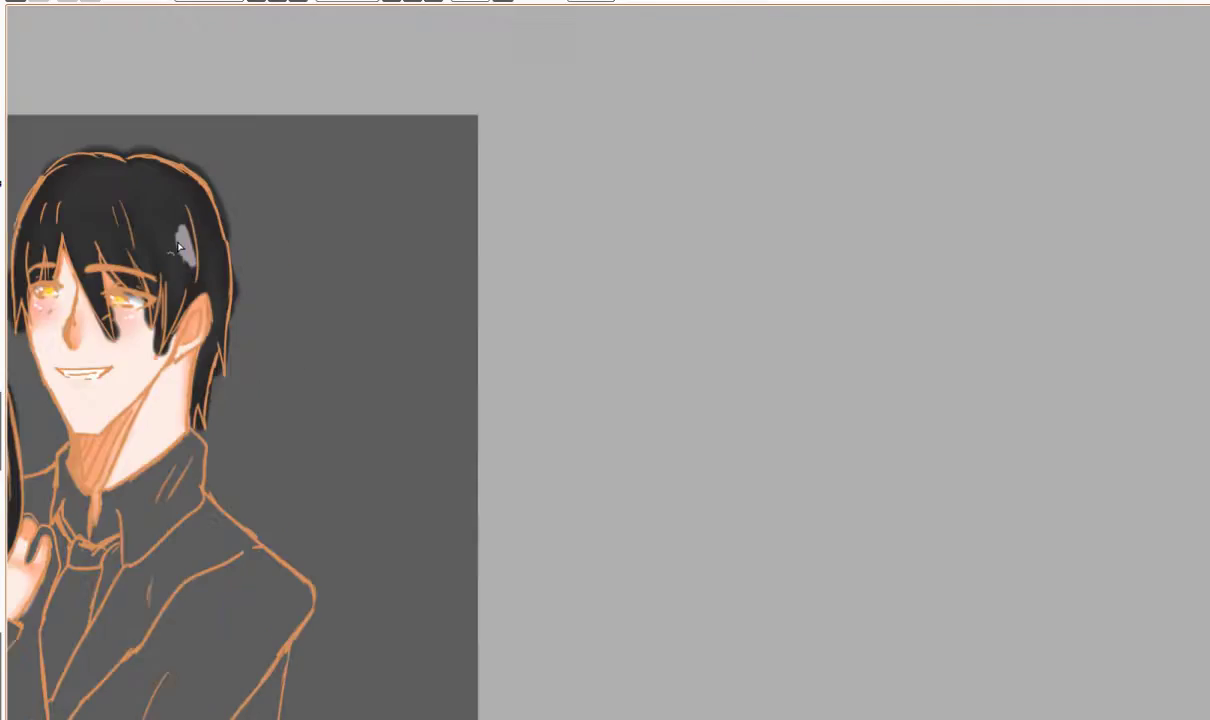
pyautogui.scroll(3, 65, 238)
pyautogui.moveTo(37, 211)
pyautogui.mouseDown()
pyautogui.moveTo(30, 254)
pyautogui.moveTo(73, 264)
pyautogui.mouseUp()
pyautogui.moveTo(135, 214); pyautogui.dragTo(148, 287)
pyautogui.moveTo(215, 262); pyautogui.dragTo(222, 290)
pyautogui.moveTo(318, 235); pyautogui.dragTo(330, 300)
pyautogui.moveTo(463, 212); pyautogui.dragTo(470, 295)
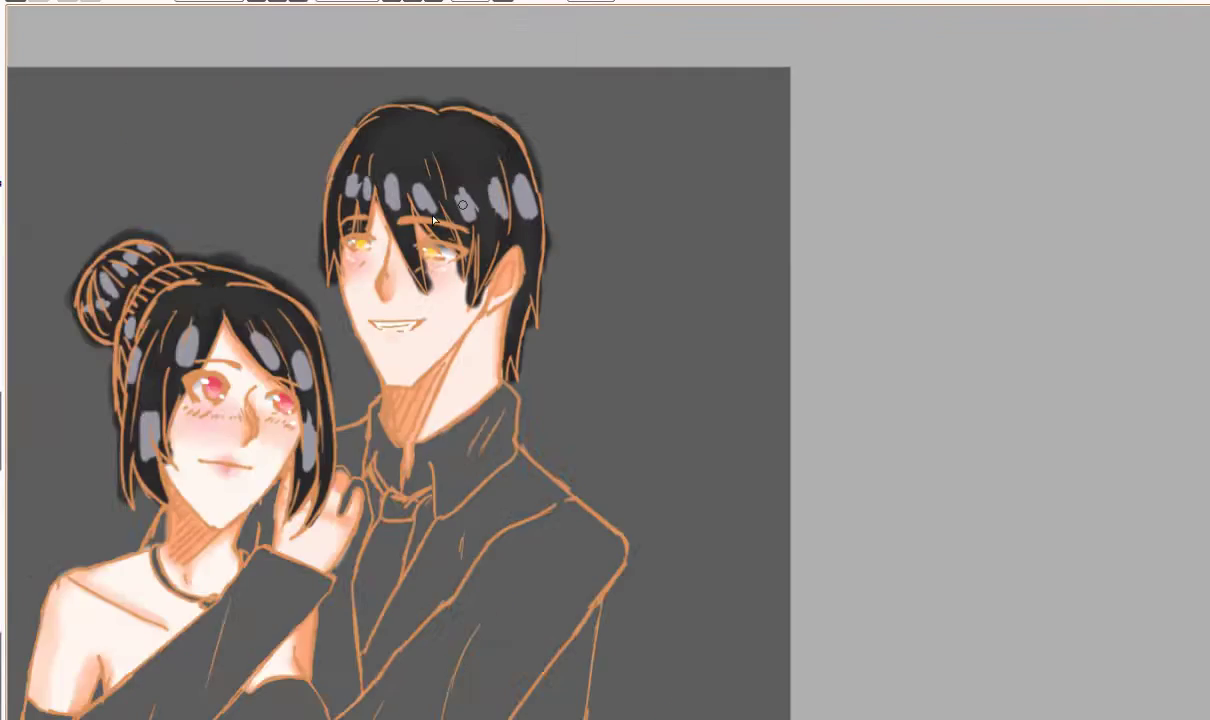
# Add small grey highlight patches to the man's hair just in front of and behind his ear.
pyautogui.scroll(3, 408, 203)
pyautogui.click(1154, 649)
pyautogui.scroll(-2, 562, 78)
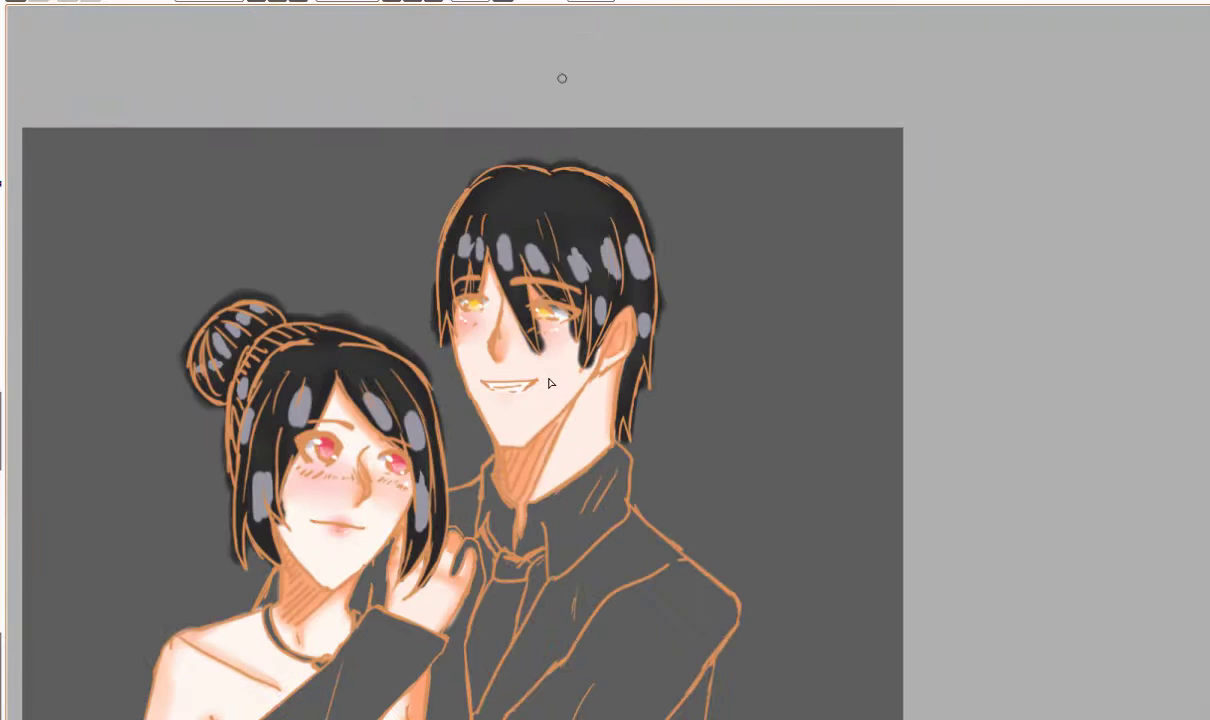
# Blend the grey highlight patches into a soft sheen across the man's dark hair.
pyautogui.scroll(3, 568, 250)
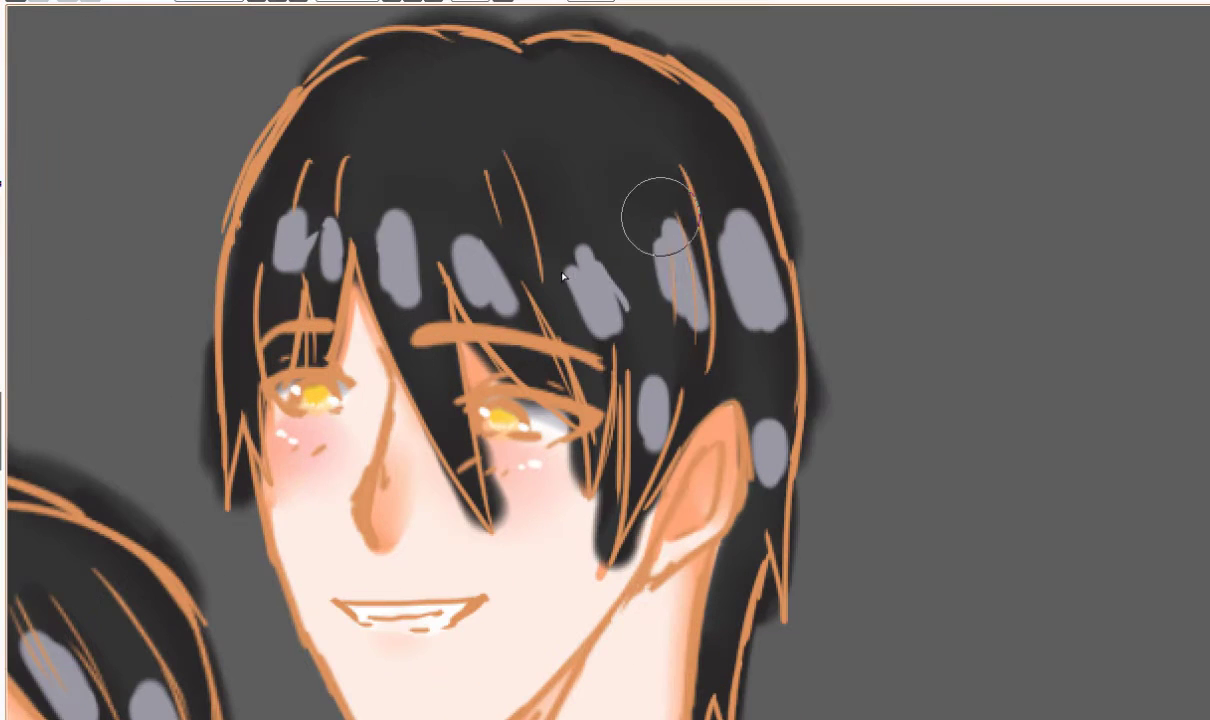
pyautogui.moveTo(660, 222); pyautogui.dragTo(660, 280)
pyautogui.moveTo(652, 380); pyautogui.dragTo(654, 428)
pyautogui.moveTo(588, 258)
pyautogui.mouseDown()
pyautogui.moveTo(595, 310)
pyautogui.moveTo(705, 251)
pyautogui.moveTo(378, 324)
pyautogui.moveTo(629, 122)
pyautogui.mouseUp()
pyautogui.scroll(-3, 413, 258)
pyautogui.scroll(3, 355, 290)
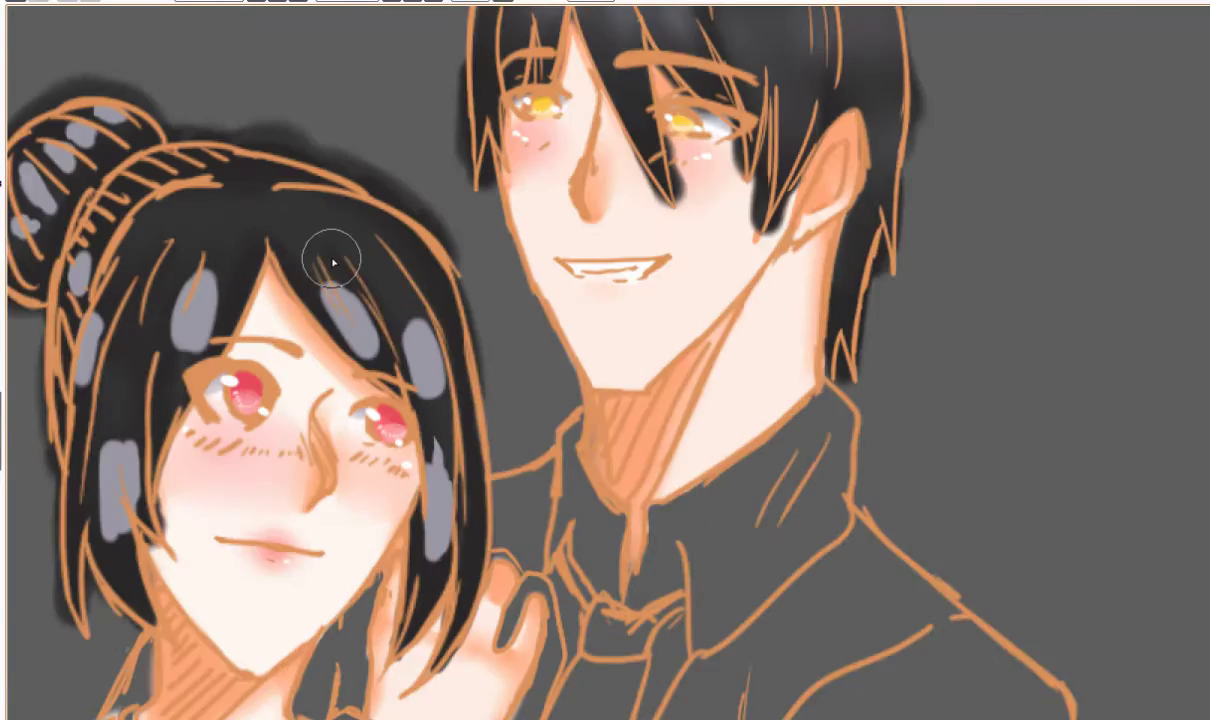
# Blend the grey highlights into the woman's fringe, side locks and bun.
pyautogui.moveTo(340, 287); pyautogui.dragTo(385, 365)
pyautogui.moveTo(430, 295); pyautogui.dragTo(455, 605)
pyautogui.scroll(-1, 240, 245)
pyautogui.moveTo(180, 315); pyautogui.dragTo(207, 258)
pyautogui.moveTo(98, 430); pyautogui.dragTo(92, 500)
pyautogui.moveTo(62, 365); pyautogui.dragTo(55, 255)
pyautogui.moveTo(180, 290); pyautogui.dragTo(270, 323)
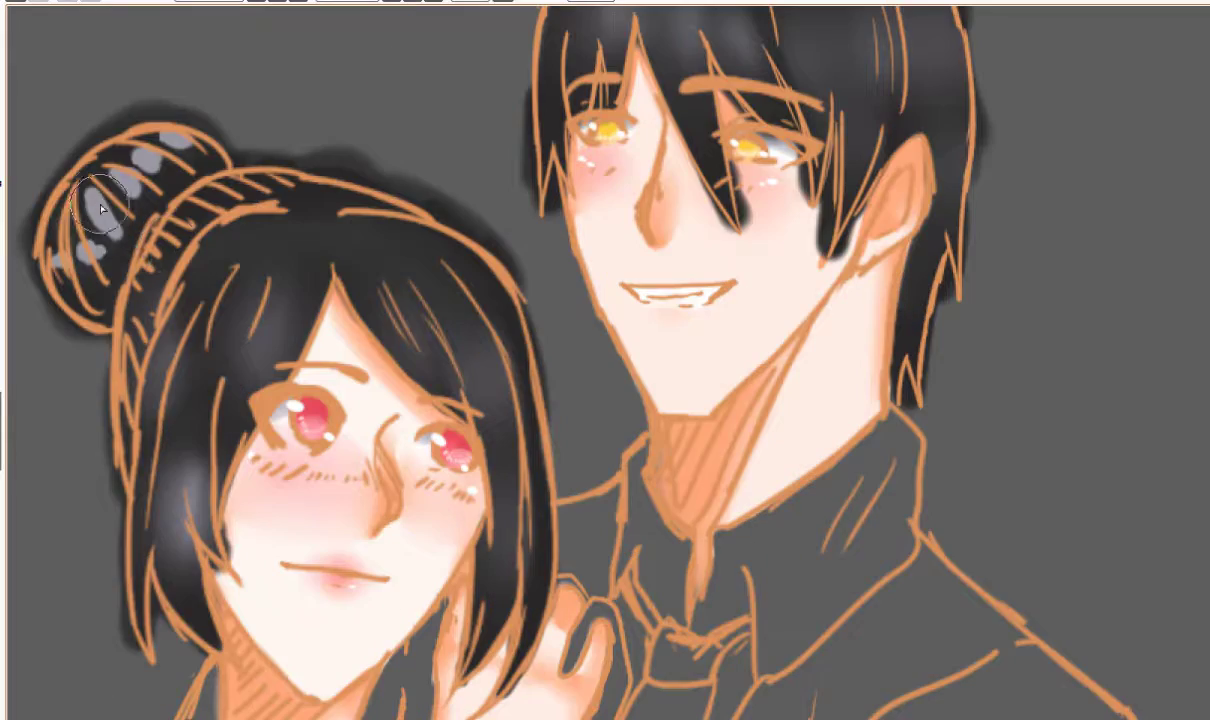
pyautogui.moveTo(92, 256); pyautogui.dragTo(140, 165)
pyautogui.scroll(-2, 100, 200)
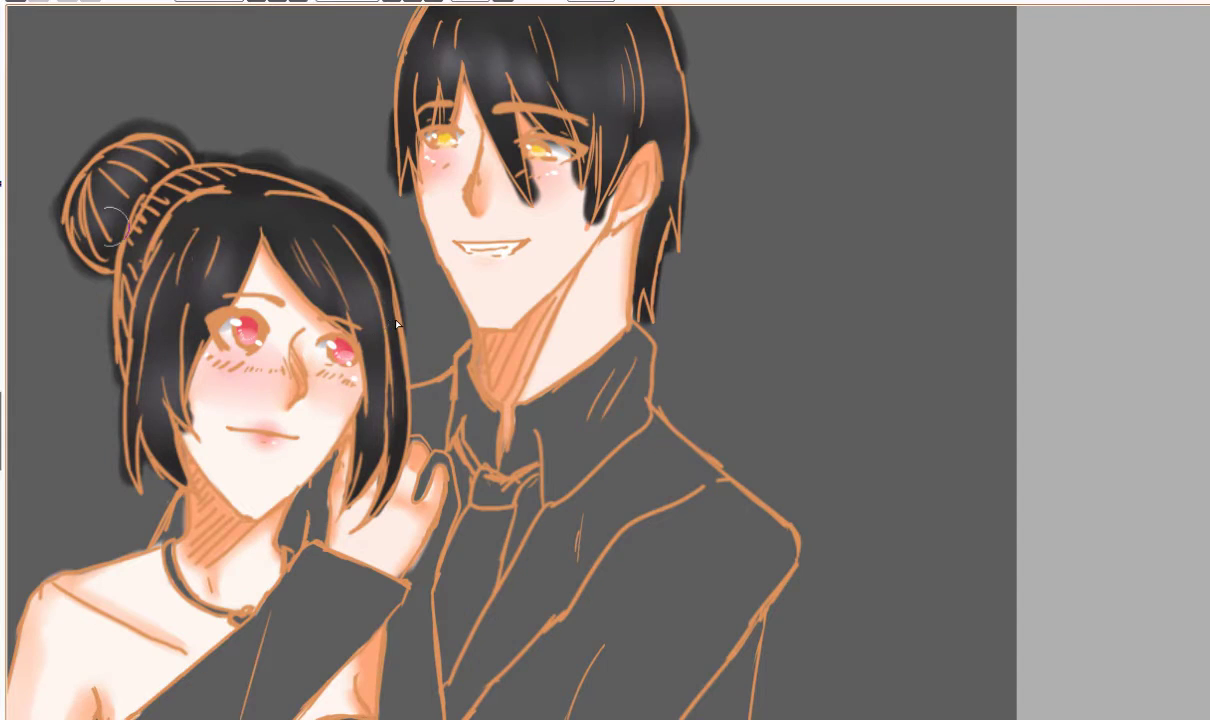
# Paint a thin grey highlight strand down the side of the man's hair in front of his ear and soften it.
pyautogui.scroll(-2, 380, 290)
pyautogui.scroll(4, 440, 240)
pyautogui.scroll(1, 445, 239)
pyautogui.scroll(-1, 613, 256)
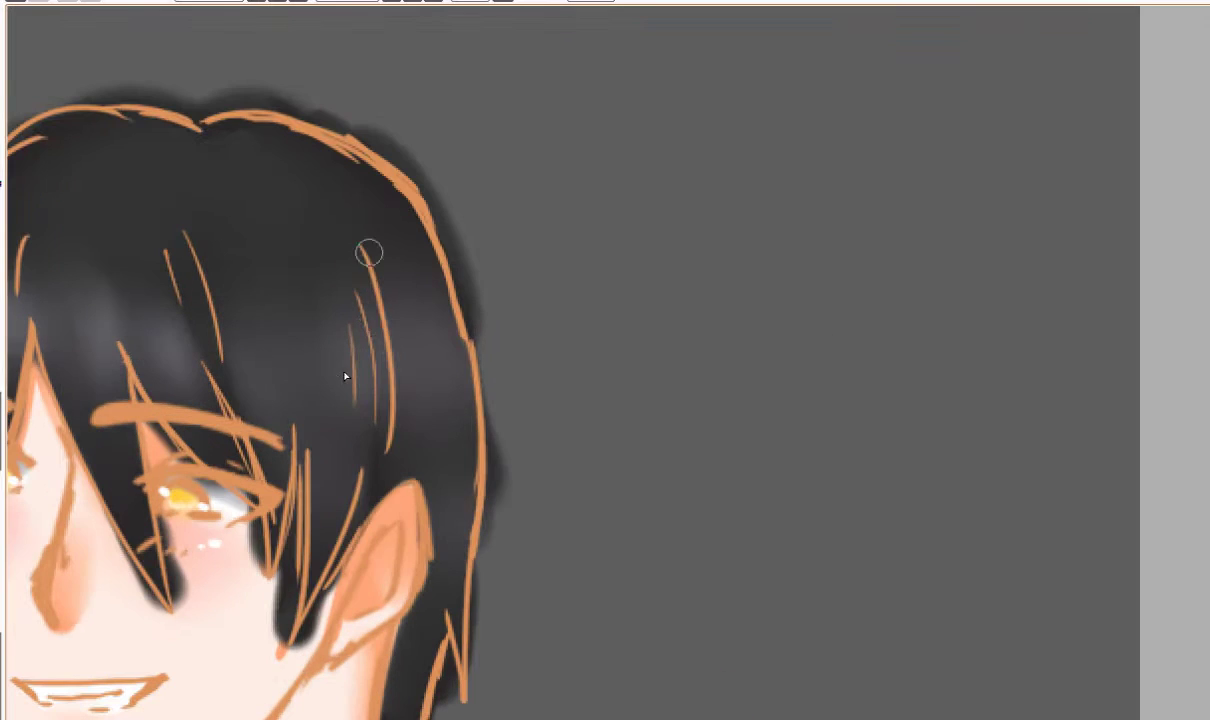
pyautogui.moveTo(366, 256)
pyautogui.mouseDown()
pyautogui.moveTo(382, 396)
pyautogui.moveTo(310, 595)
pyautogui.mouseUp()
pyautogui.scroll(-1, 177, 334)
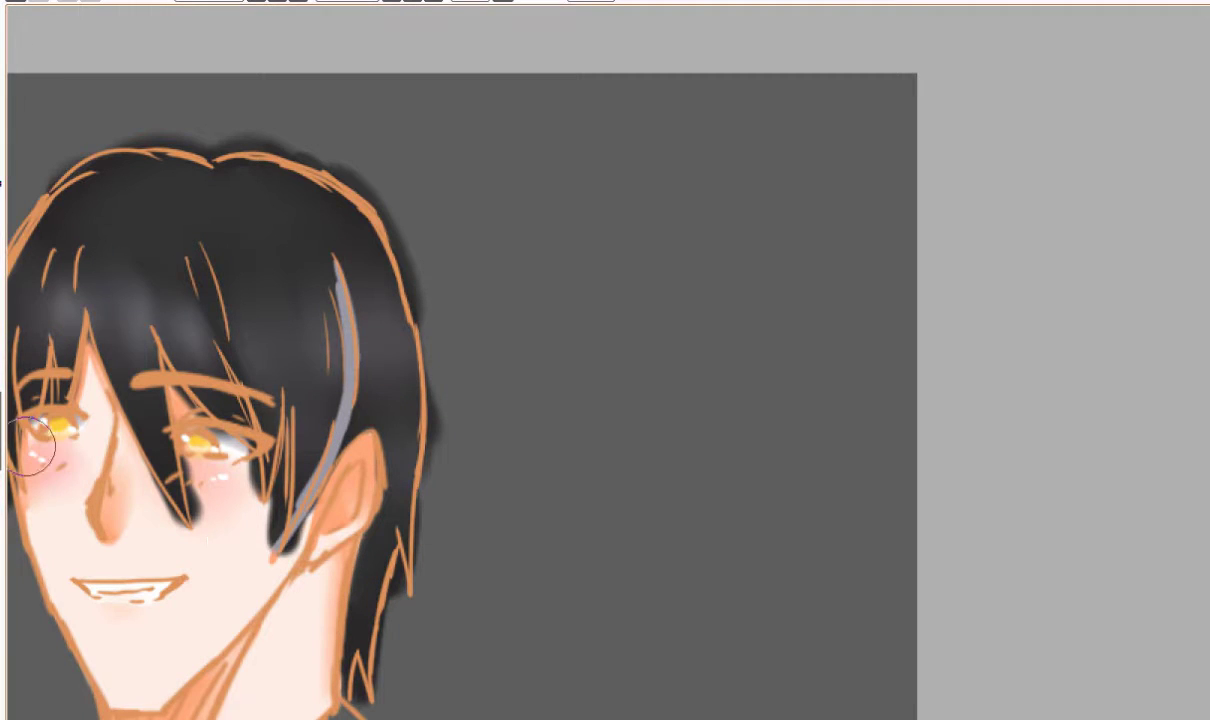
pyautogui.hotkey('ctrl', 'z')
pyautogui.scroll(-2, 66, 337)
# Paint thin near-black strands along the woman's parting, fringe and side locks framing her face.
pyautogui.scroll(3, 66, 337)
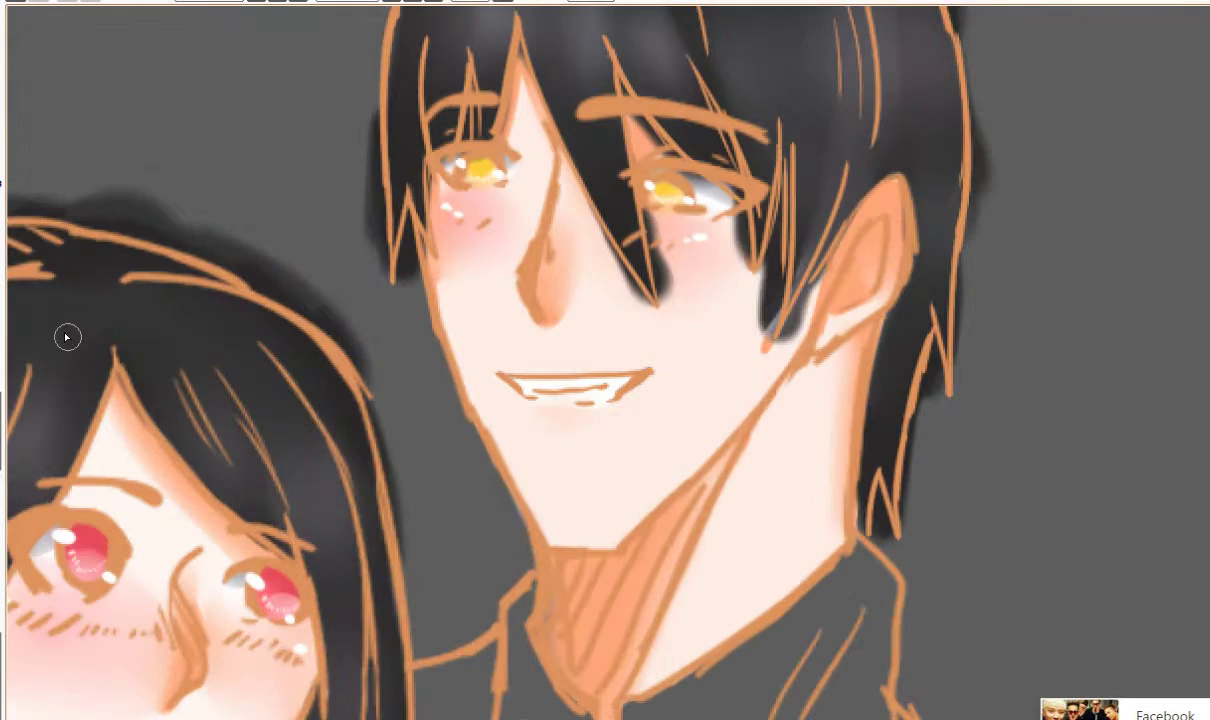
pyautogui.moveTo(114, 348); pyautogui.dragTo(271, 514)
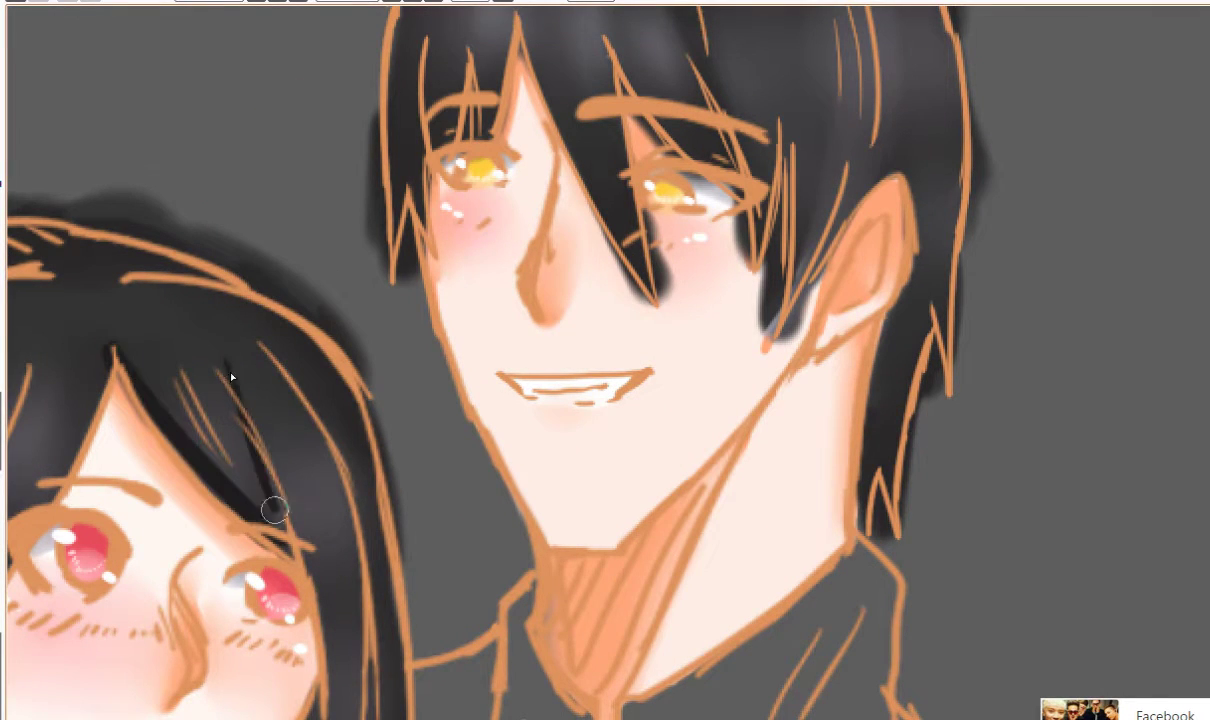
pyautogui.moveTo(190, 326); pyautogui.dragTo(287, 525)
pyautogui.moveTo(69, 515); pyautogui.dragTo(219, 612)
pyautogui.moveTo(107, 662); pyautogui.dragTo(235, 470)
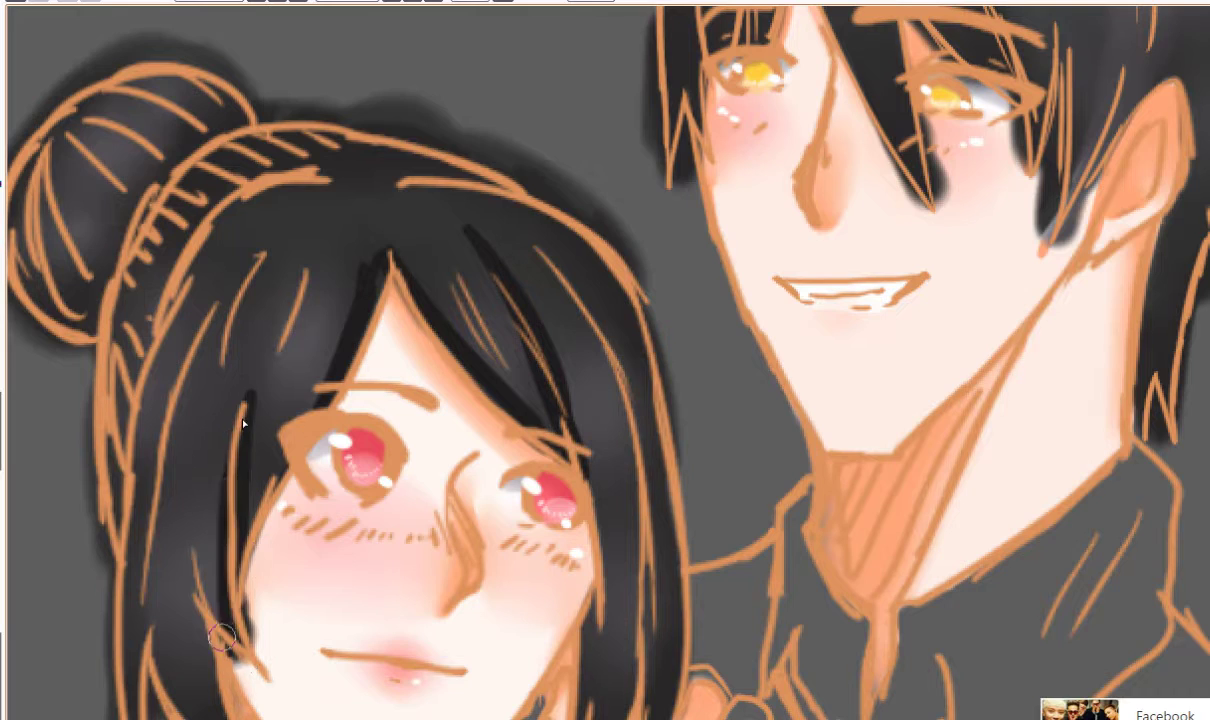
pyautogui.scroll(-2, 221, 637)
pyautogui.moveTo(589, 400); pyautogui.dragTo(558, 545)
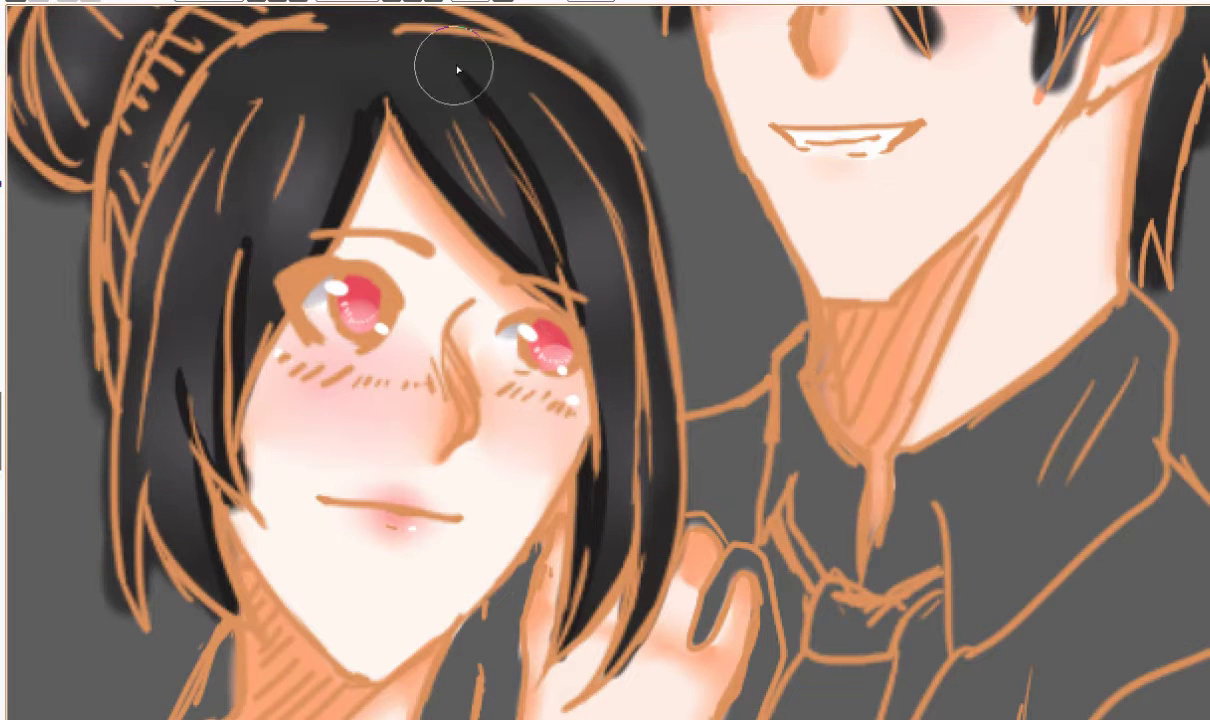
# Blend the near-black strands into the woman's fringe and side locks.
pyautogui.moveTo(457, 69); pyautogui.dragTo(508, 298)
pyautogui.moveTo(386, 125); pyautogui.dragTo(286, 338)
pyautogui.moveTo(247, 196); pyautogui.dragTo(208, 410)
pyautogui.scroll(-5, 395, 118)
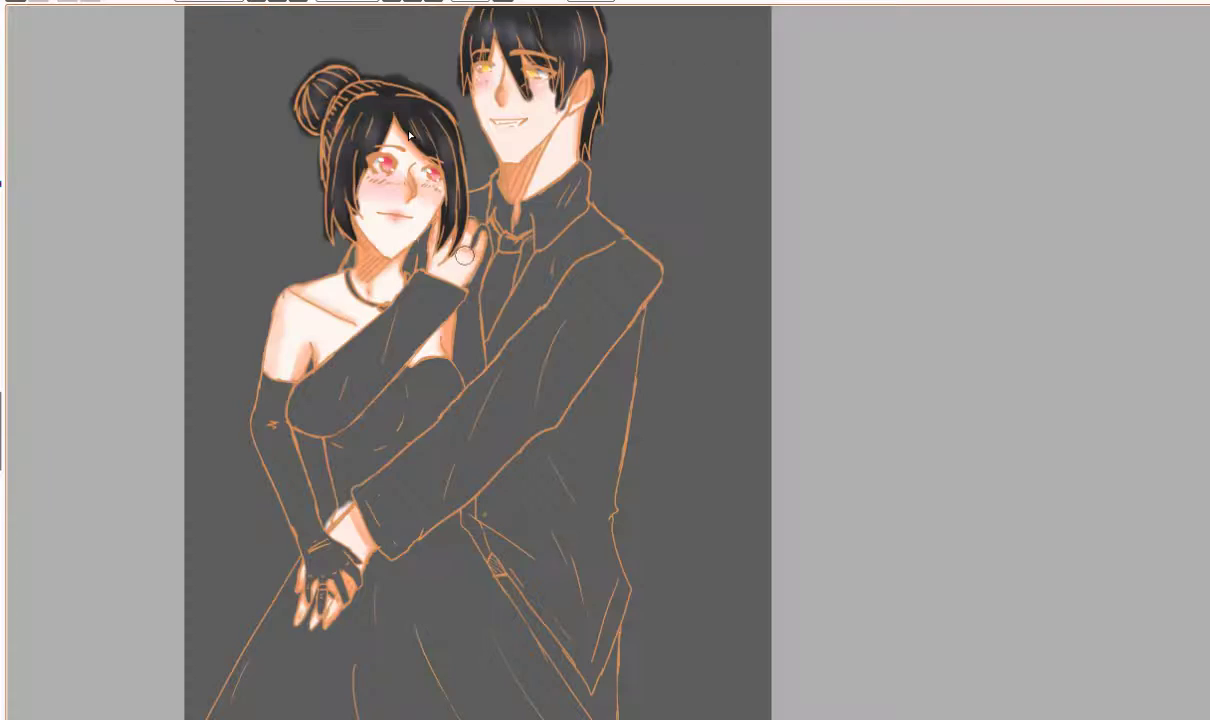
# Paint near-black strands through the man's fringe and down the side lock in front of his ear.
pyautogui.scroll(5, 510, 100)
pyautogui.moveTo(546, 478)
pyautogui.mouseDown()
pyautogui.moveTo(431, 231)
pyautogui.moveTo(390, 339)
pyautogui.mouseUp()
pyautogui.moveTo(425, 232); pyautogui.dragTo(578, 521)
pyautogui.scroll(-5, 466, 155)
pyautogui.scroll(5, 507, 201)
pyautogui.moveTo(567, 180); pyautogui.dragTo(584, 420)
pyautogui.moveTo(572, 164); pyautogui.dragTo(599, 405)
pyautogui.moveTo(648, 200); pyautogui.dragTo(597, 432)
# Blend the near-black strands into the man's fringe and side lock.
pyautogui.scroll(1, 445, 290)
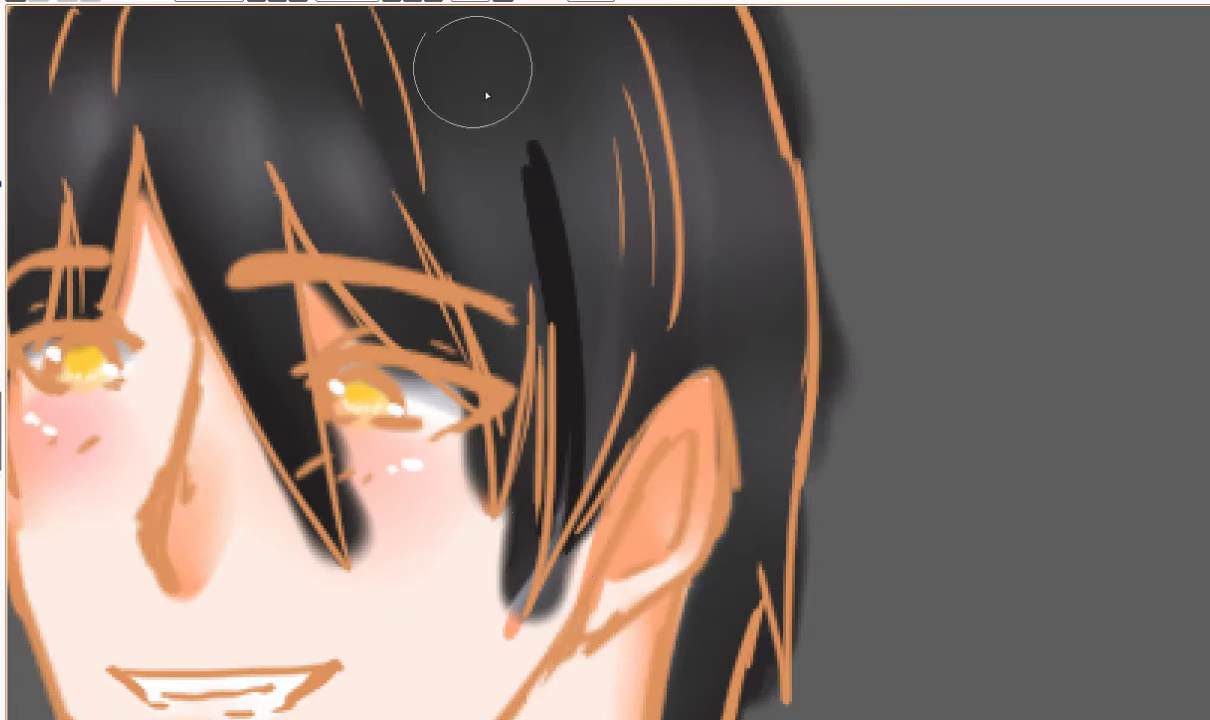
pyautogui.scroll(-3, 472, 89)
pyautogui.scroll(3, 554, 289)
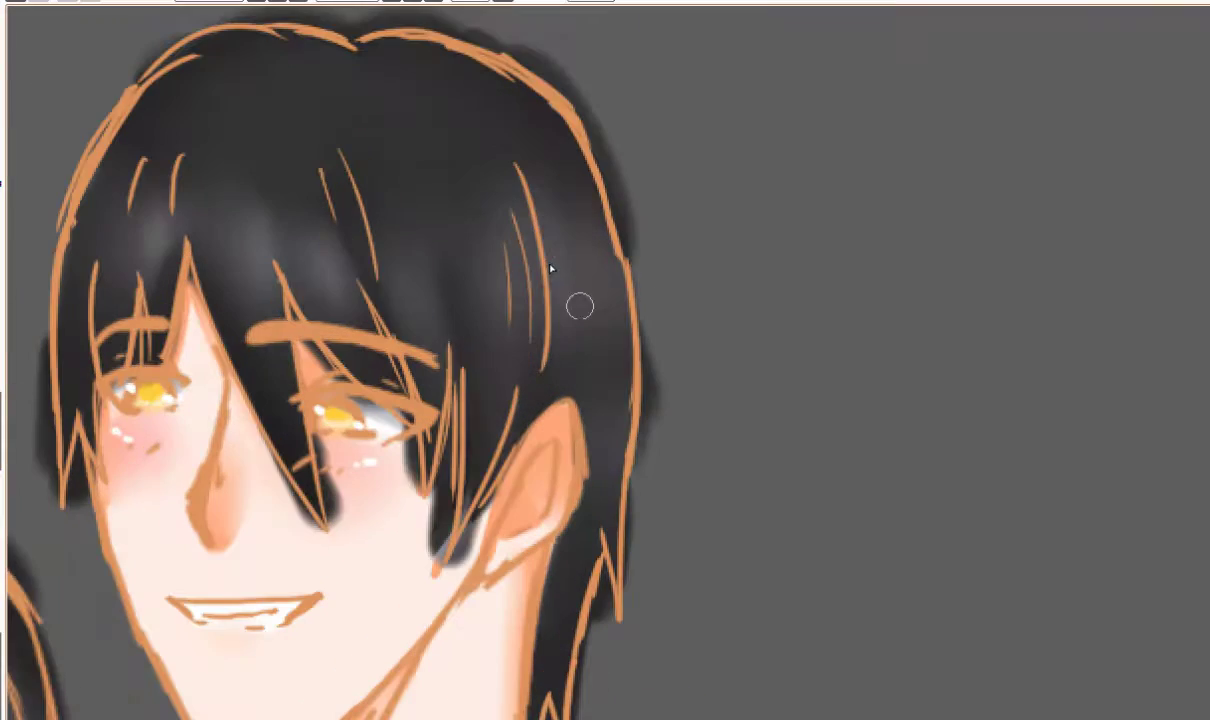
# Paint small clusters of short light-grey highlight strokes on both sides of the man's and the woman's hair.
pyautogui.scroll(2, 581, 273)
pyautogui.scroll(-4, 194, 216)
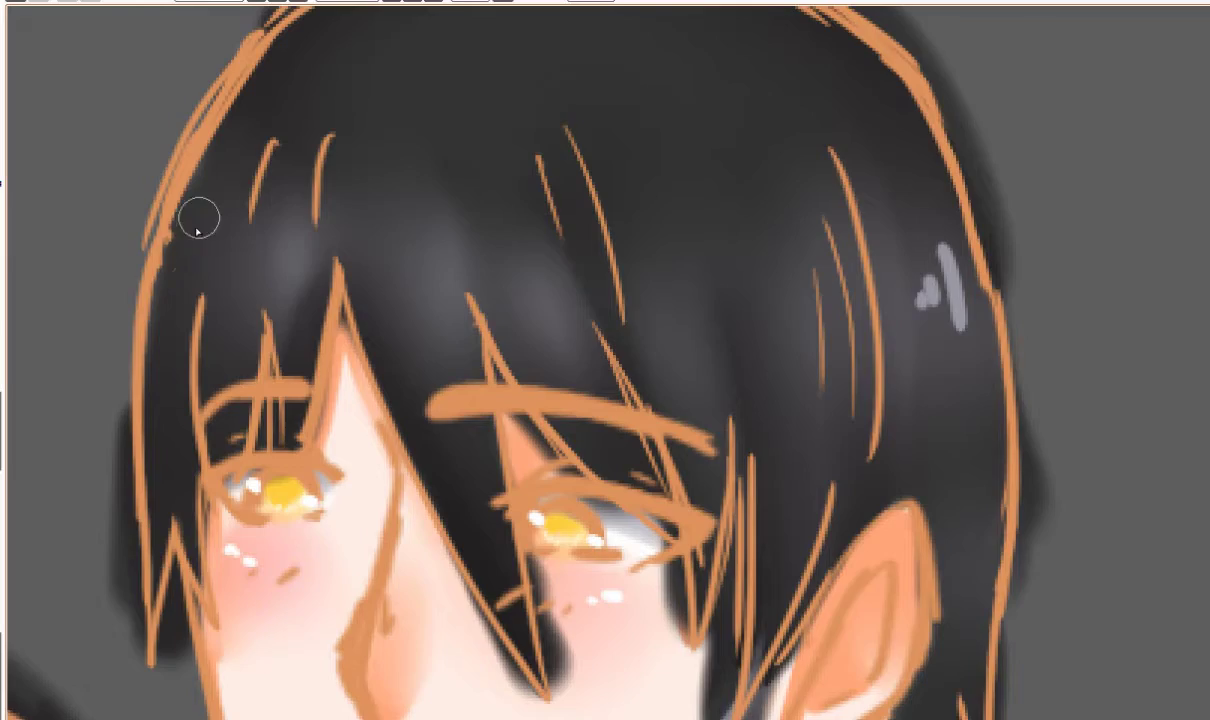
pyautogui.scroll(3, 195, 363)
pyautogui.scroll(2, 195, 363)
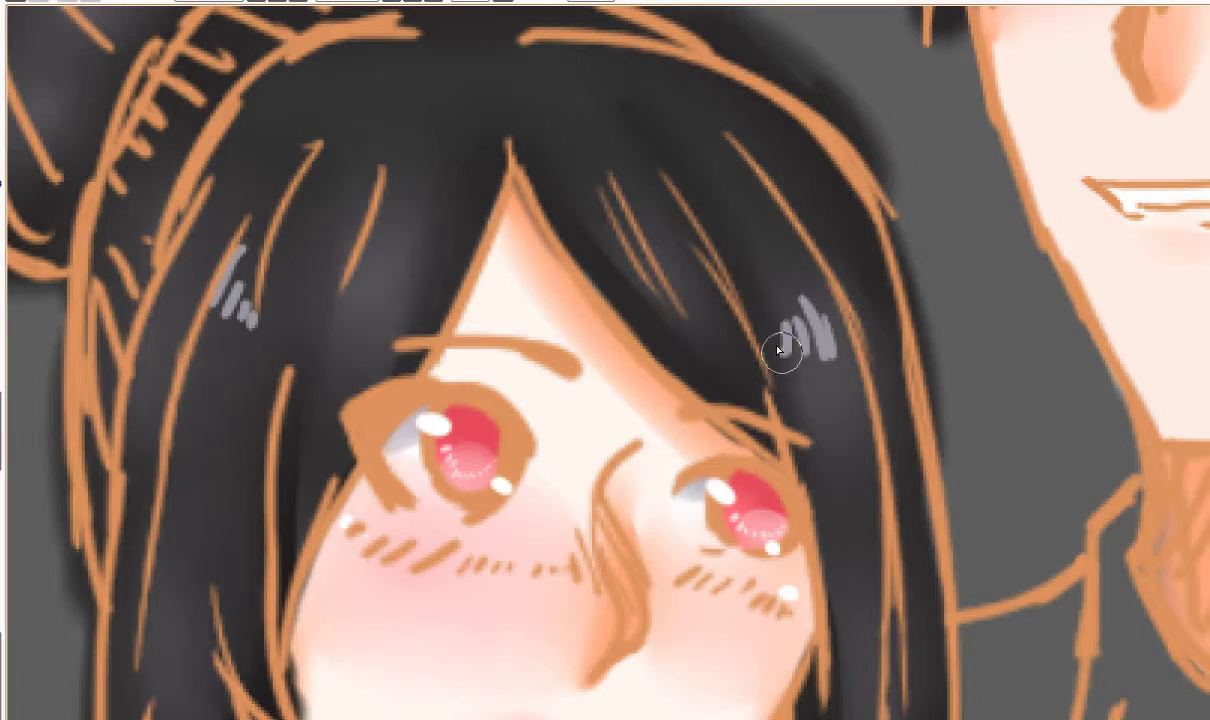
pyautogui.scroll(-3, 780, 350)
pyautogui.scroll(1, 845, 273)
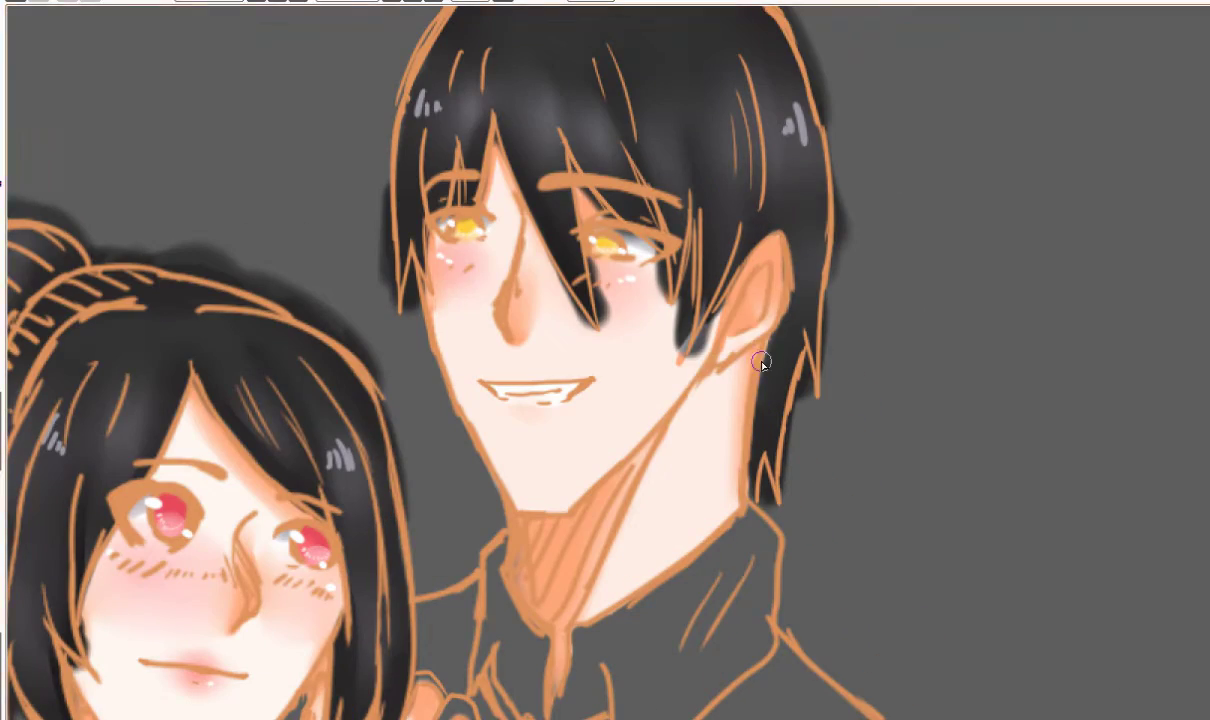
# Erase the dark hair colour that spills past the line art along the woman's crown and the side facing the man.
pyautogui.scroll(-4, 761, 363)
pyautogui.scroll(4, 530, 300)
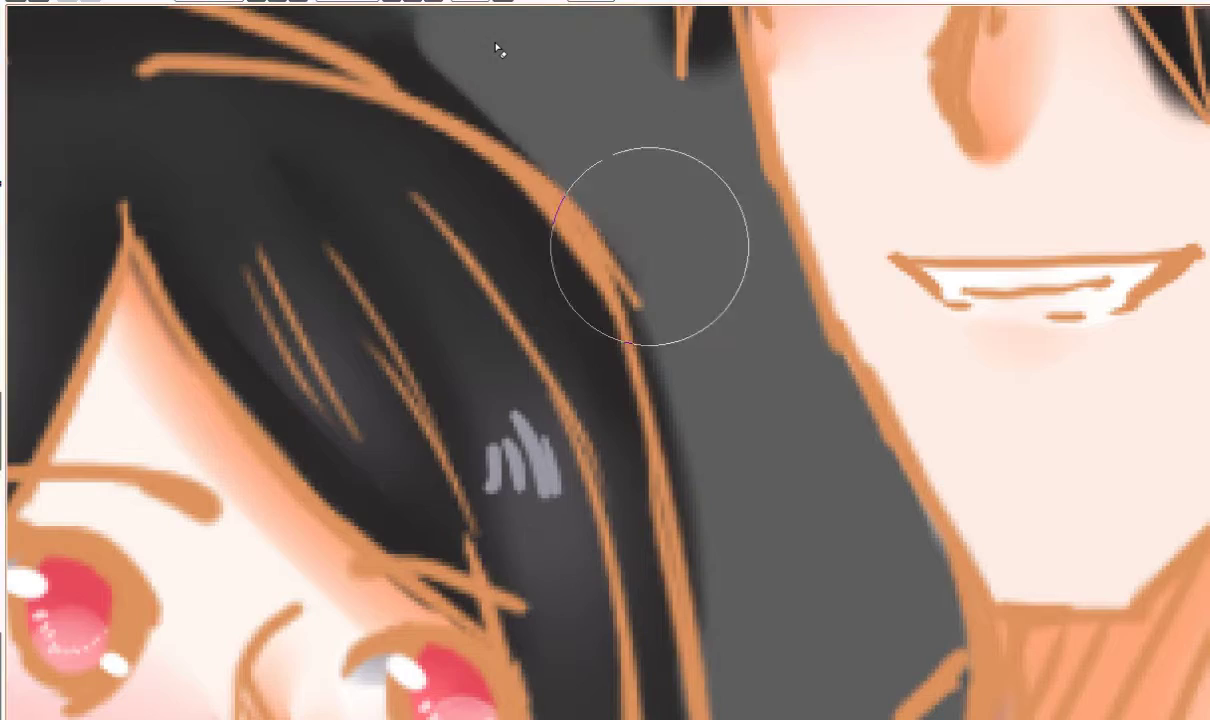
pyautogui.scroll(-1, 724, 634)
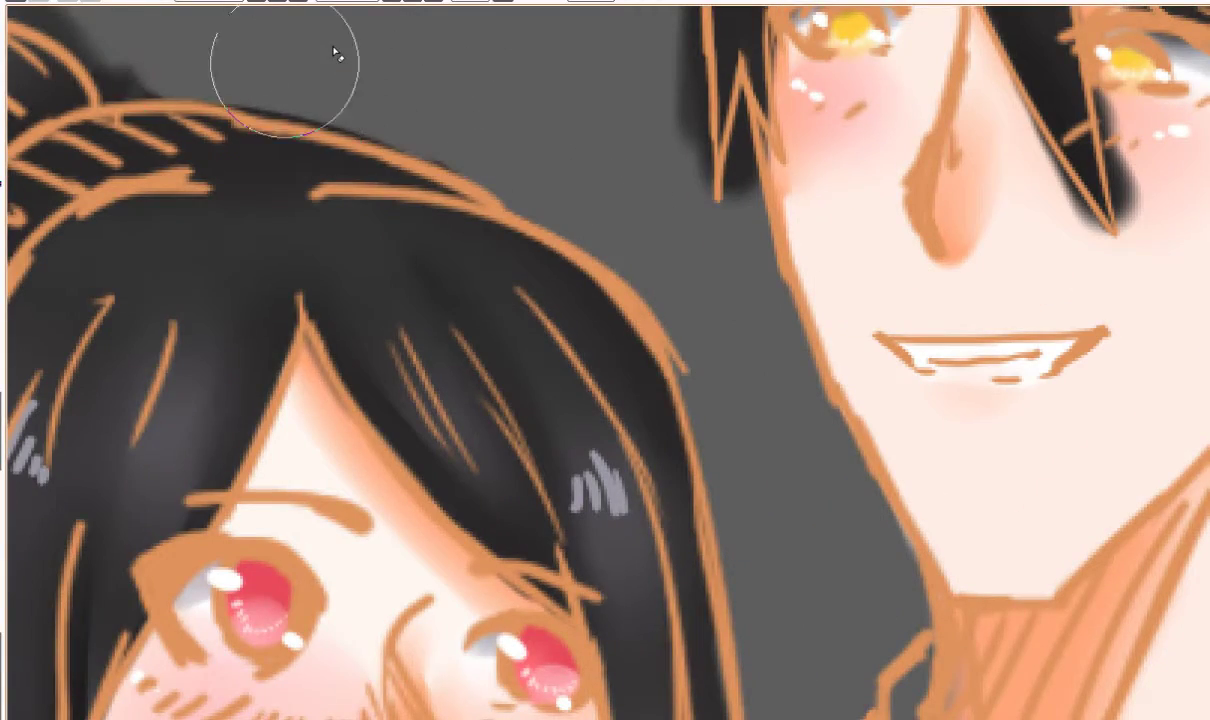
pyautogui.scroll(-3, 560, 170)
pyautogui.scroll(3, 210, 150)
pyautogui.scroll(-2, 210, 150)
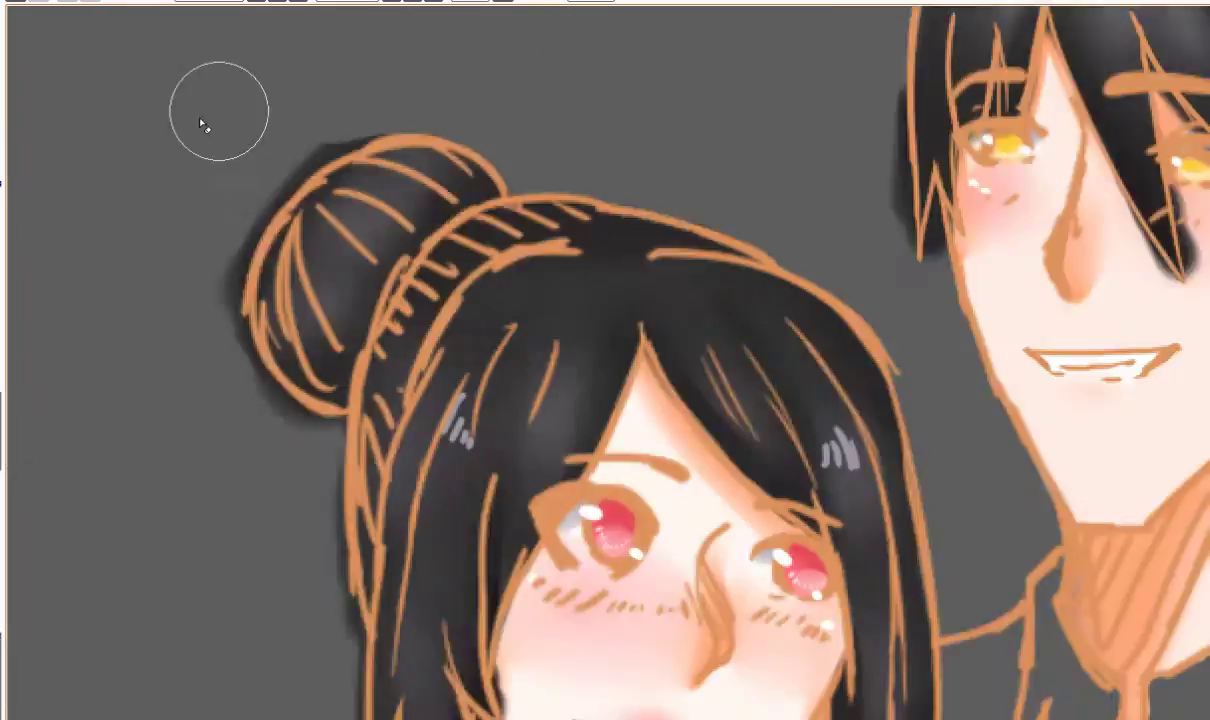
# Erase the dark spill around the woman's bun, the back of her head and the tips of her lower locks.
pyautogui.scroll(2, 203, 122)
pyautogui.scroll(-3, 398, 541)
pyautogui.scroll(3, 400, 521)
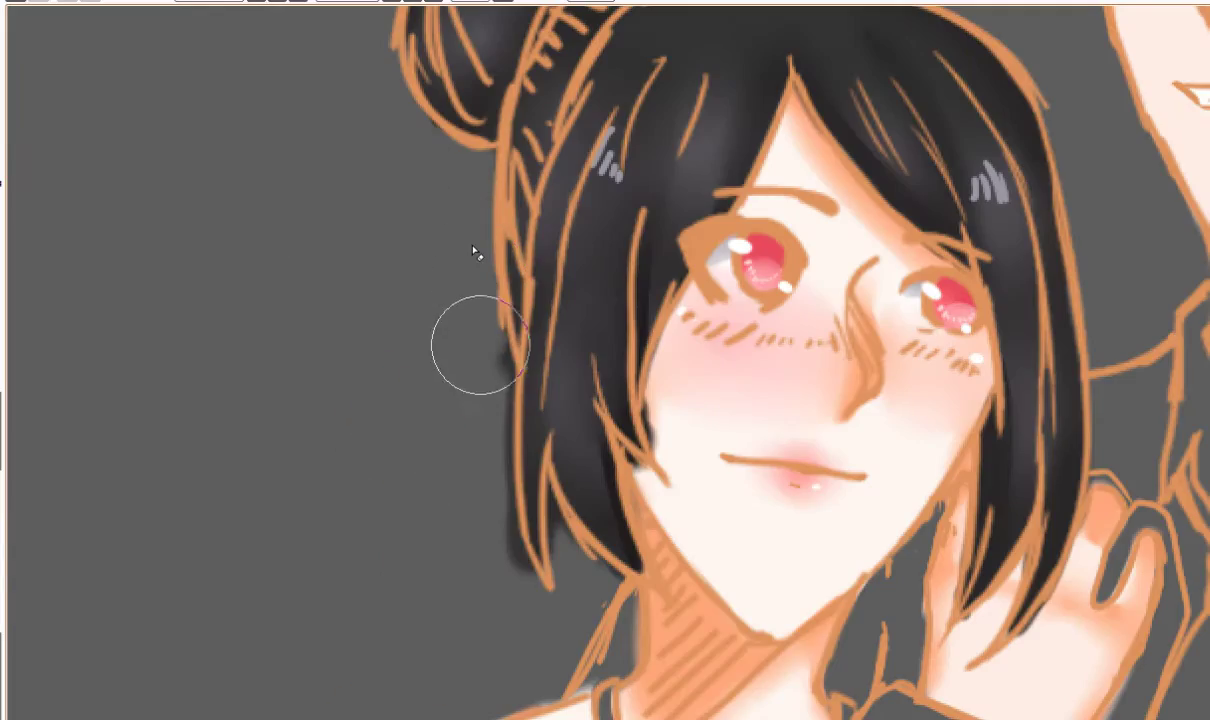
pyautogui.scroll(2, 540, 520)
pyautogui.scroll(-3, 680, 440)
pyautogui.scroll(3, 684, 443)
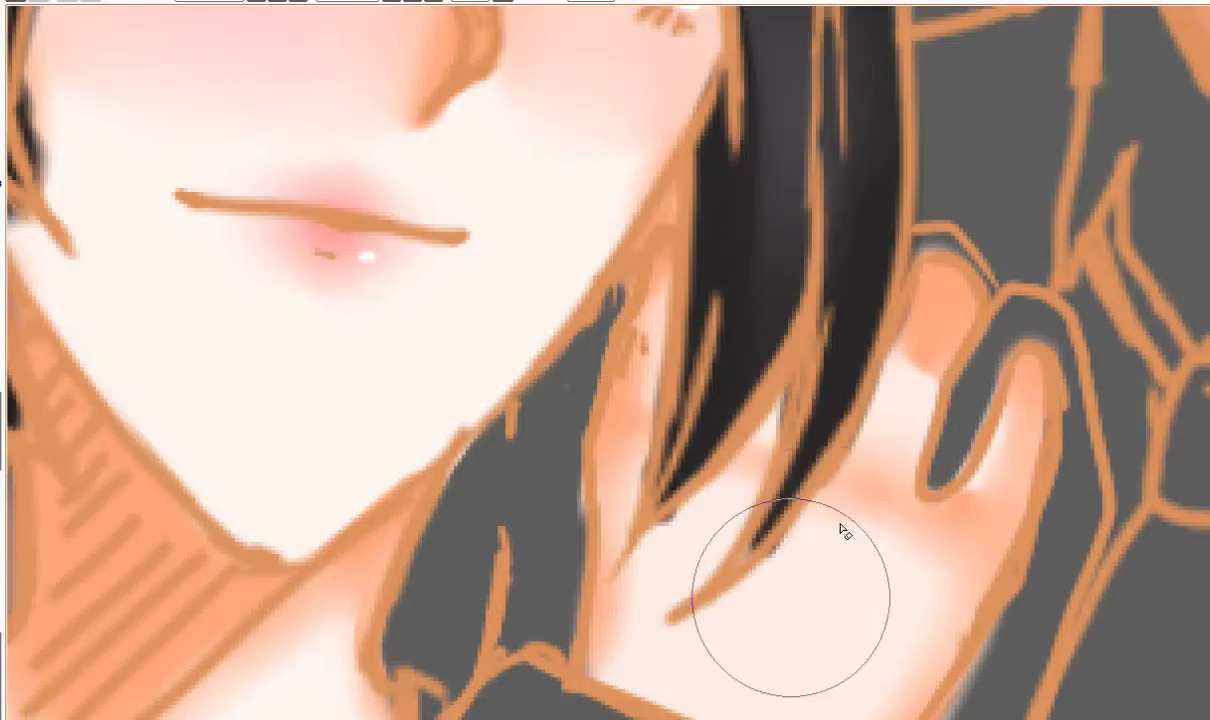
# Erase the hair colour outside the line art along the man's outer hair edge behind his ear and at his nape.
pyautogui.scroll(-1, 897, 451)
pyautogui.scroll(-2, 757, 450)
pyautogui.scroll(-2, 757, 452)
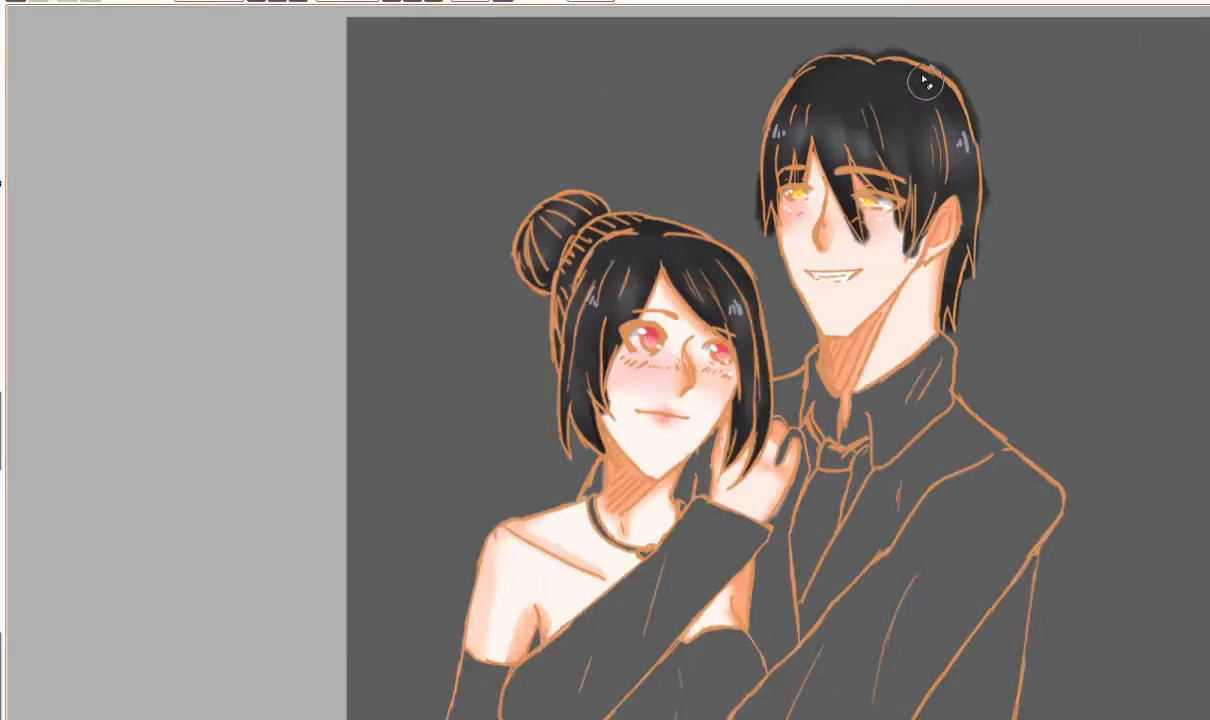
pyautogui.scroll(4, 1080, 395)
pyautogui.scroll(-2, 1066, 345)
pyautogui.scroll(2, 1045, 450)
pyautogui.scroll(-1, 1053, 400)
pyautogui.scroll(1, 1074, 566)
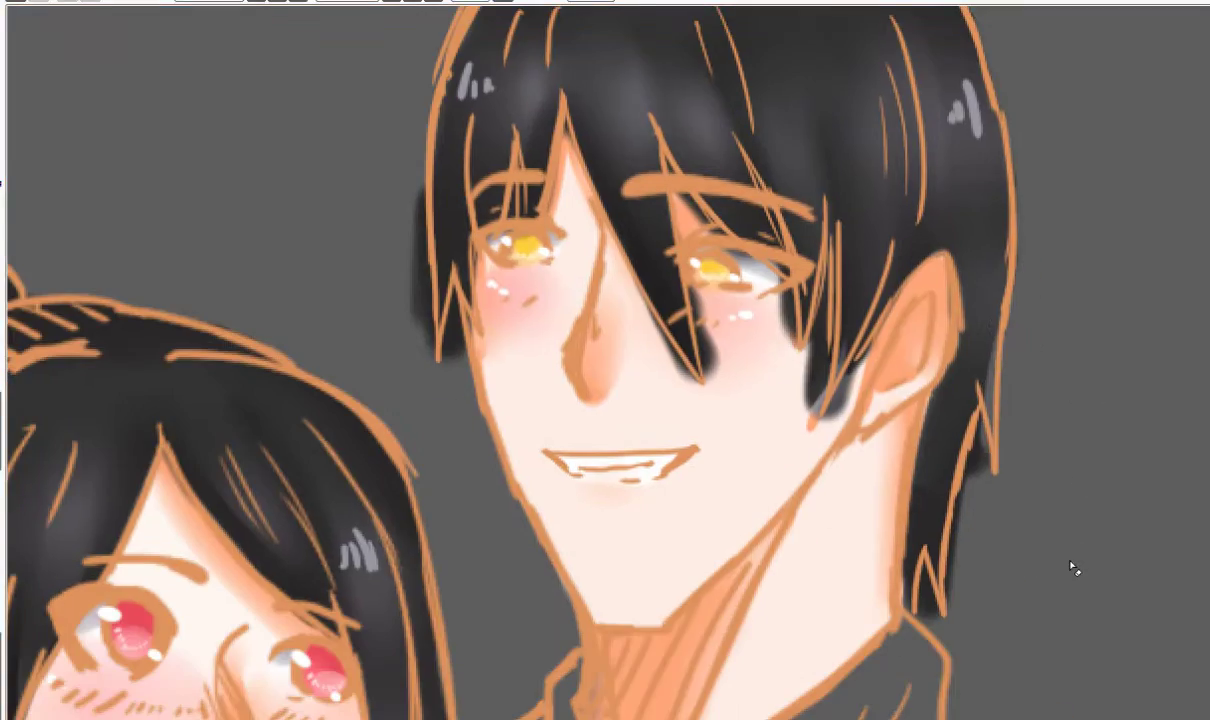
pyautogui.scroll(3, 1074, 566)
pyautogui.scroll(-2, 815, 400)
pyautogui.moveTo(757, 457); pyautogui.dragTo(693, 618)
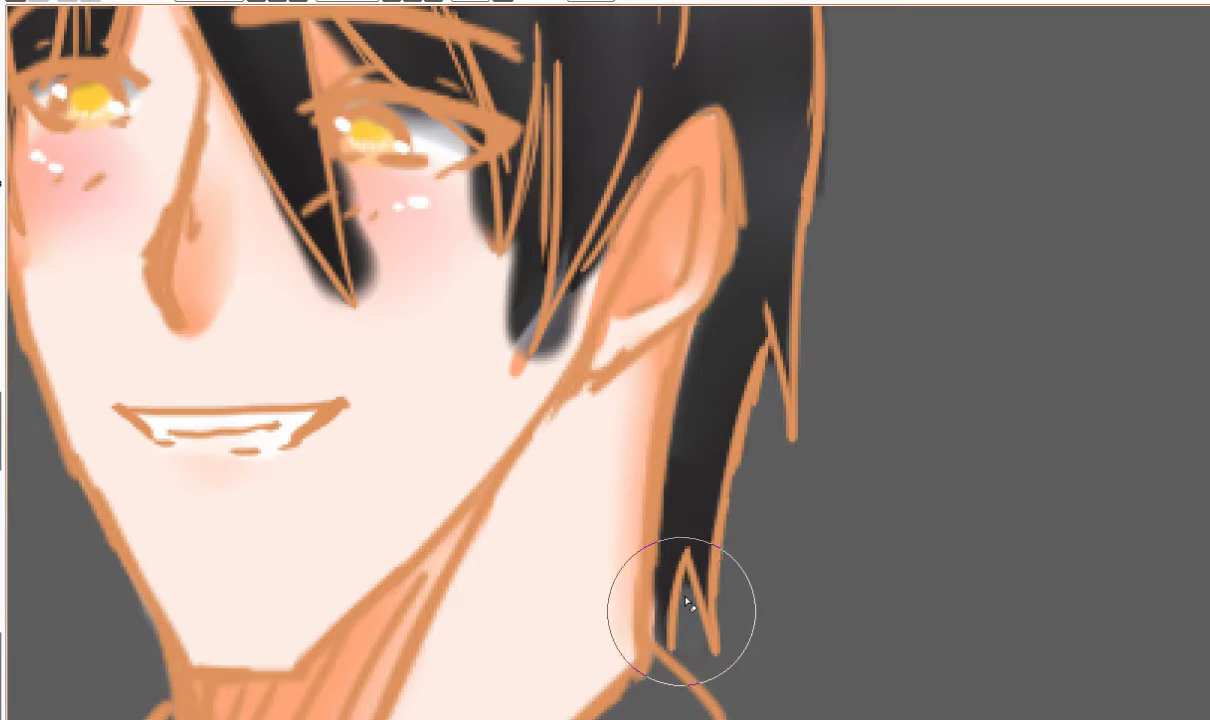
# Erase the dark fringe of colour above the line art across the top of the man's head.
pyautogui.scroll(-2, 767, 427)
pyautogui.scroll(3, 567, 178)
pyautogui.scroll(2, 577, 133)
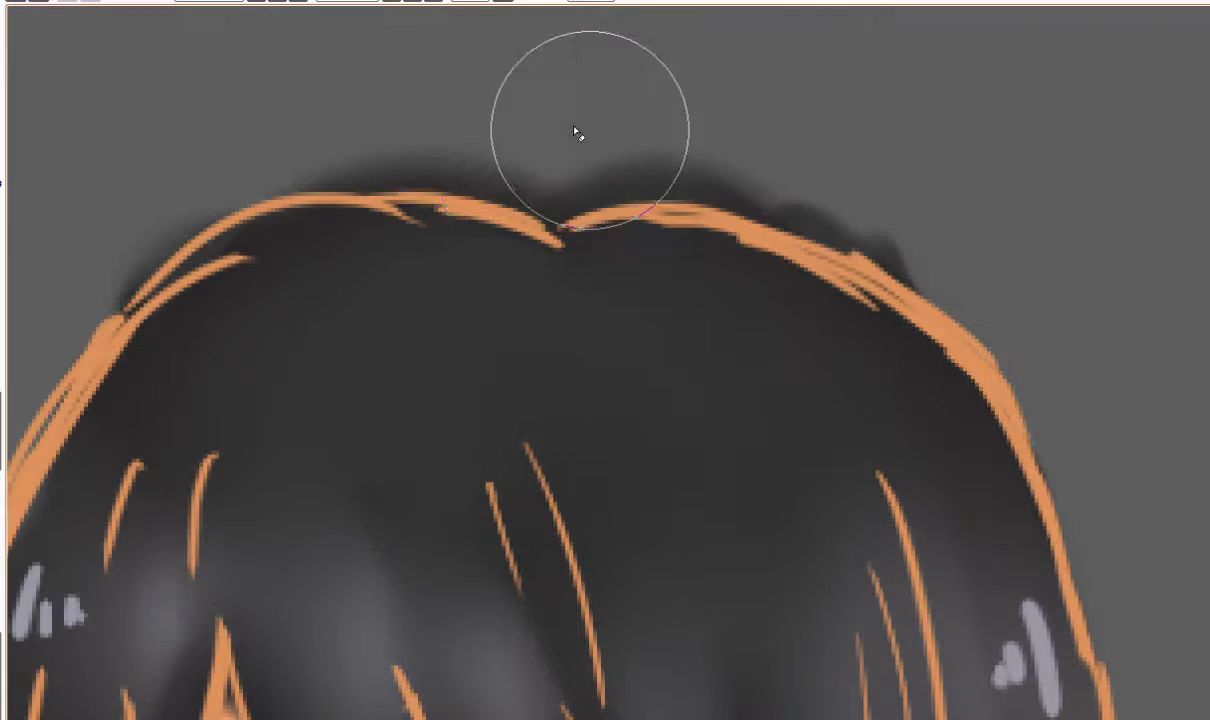
pyautogui.moveTo(542, 168)
pyautogui.mouseDown()
pyautogui.moveTo(724, 164)
pyautogui.moveTo(840, 195)
pyautogui.mouseUp()
pyautogui.moveTo(475, 130)
pyautogui.mouseDown()
pyautogui.moveTo(333, 125)
pyautogui.moveTo(100, 240)
pyautogui.mouseUp()
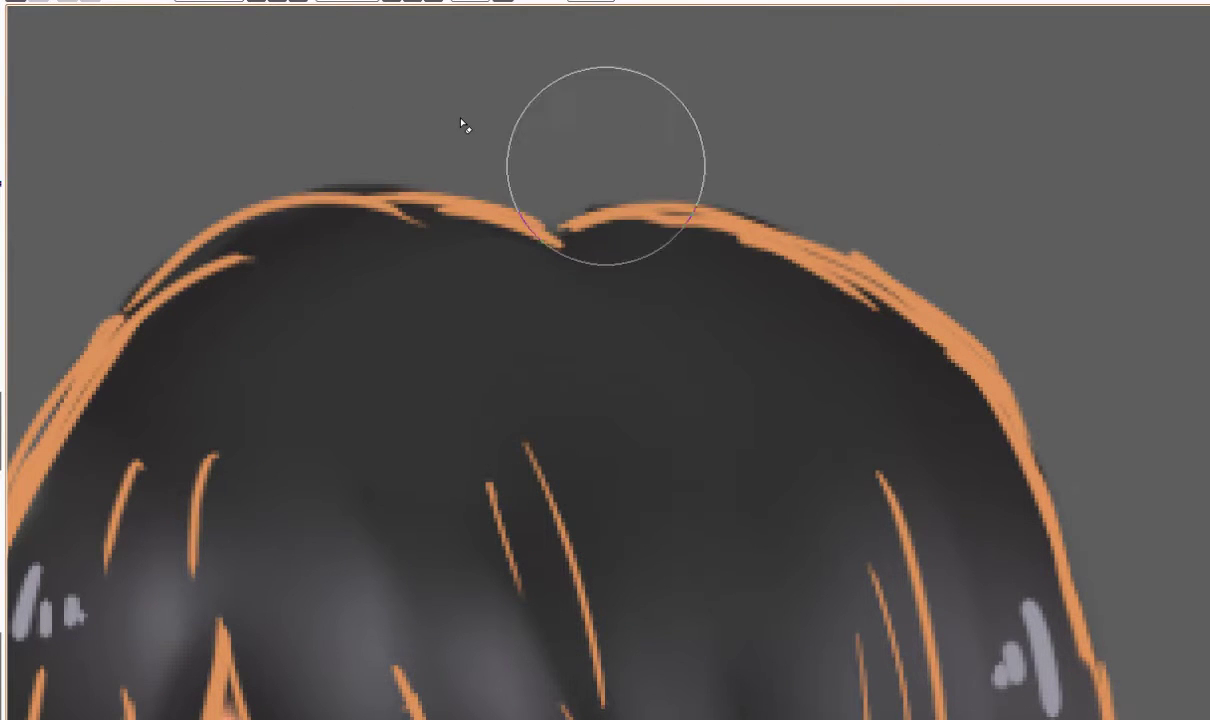
# Erase the black spilling onto the man's face around his fringe tips and past his side locks.
pyautogui.scroll(-3, 480, 140)
pyautogui.scroll(3, 549, 309)
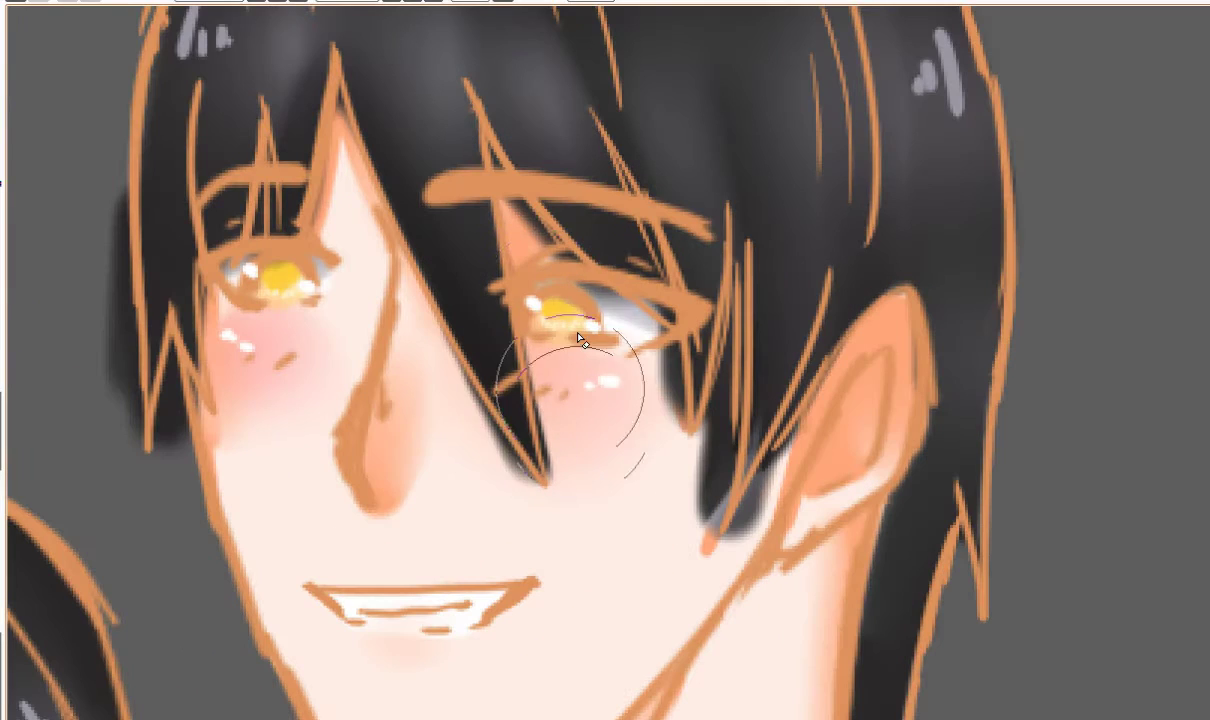
pyautogui.moveTo(640, 380)
pyautogui.mouseDown()
pyautogui.moveTo(586, 314)
pyautogui.moveTo(650, 380)
pyautogui.mouseUp()
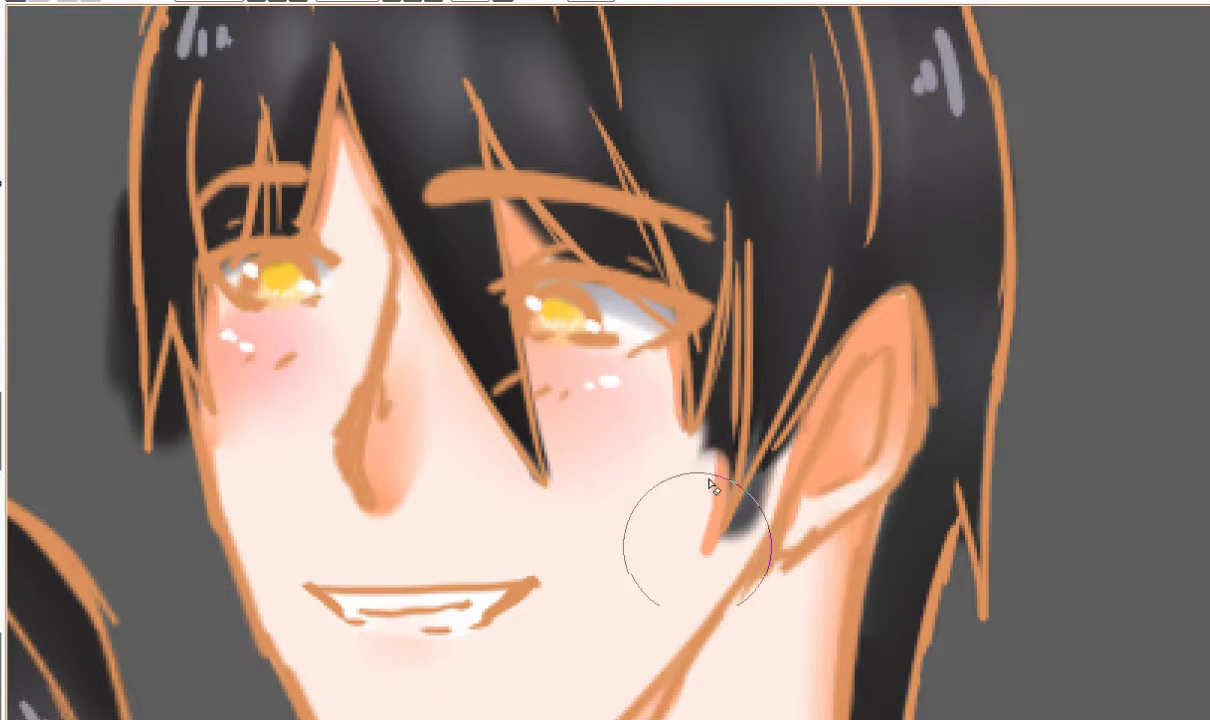
pyautogui.moveTo(712, 487)
pyautogui.mouseDown()
pyautogui.moveTo(782, 493)
pyautogui.moveTo(798, 454)
pyautogui.moveTo(748, 536)
pyautogui.moveTo(728, 440)
pyautogui.mouseUp()
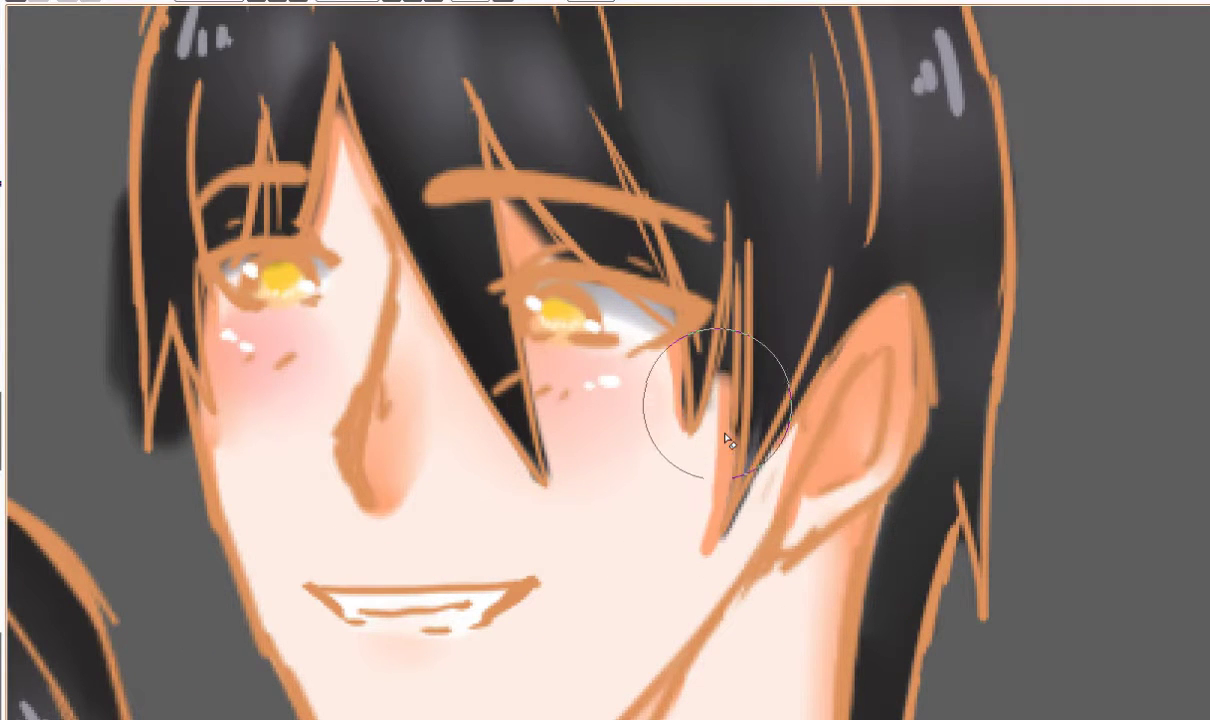
pyautogui.scroll(-1, 737, 449)
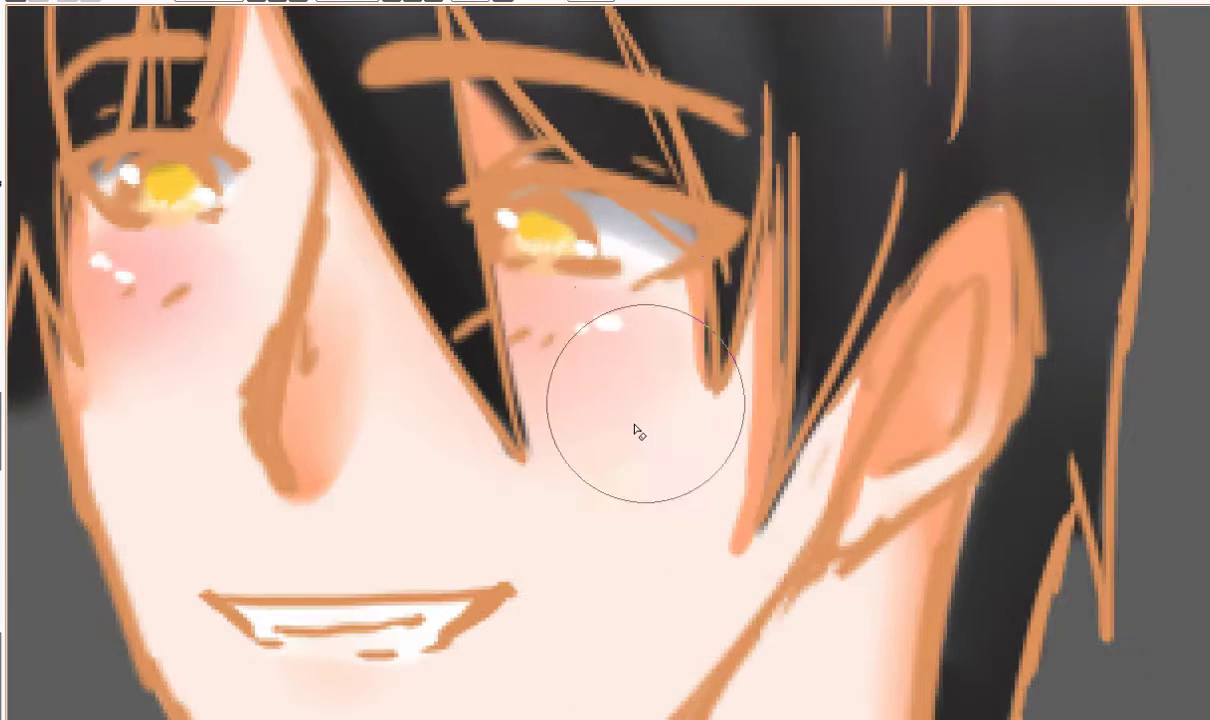
pyautogui.scroll(-4, 675, 451)
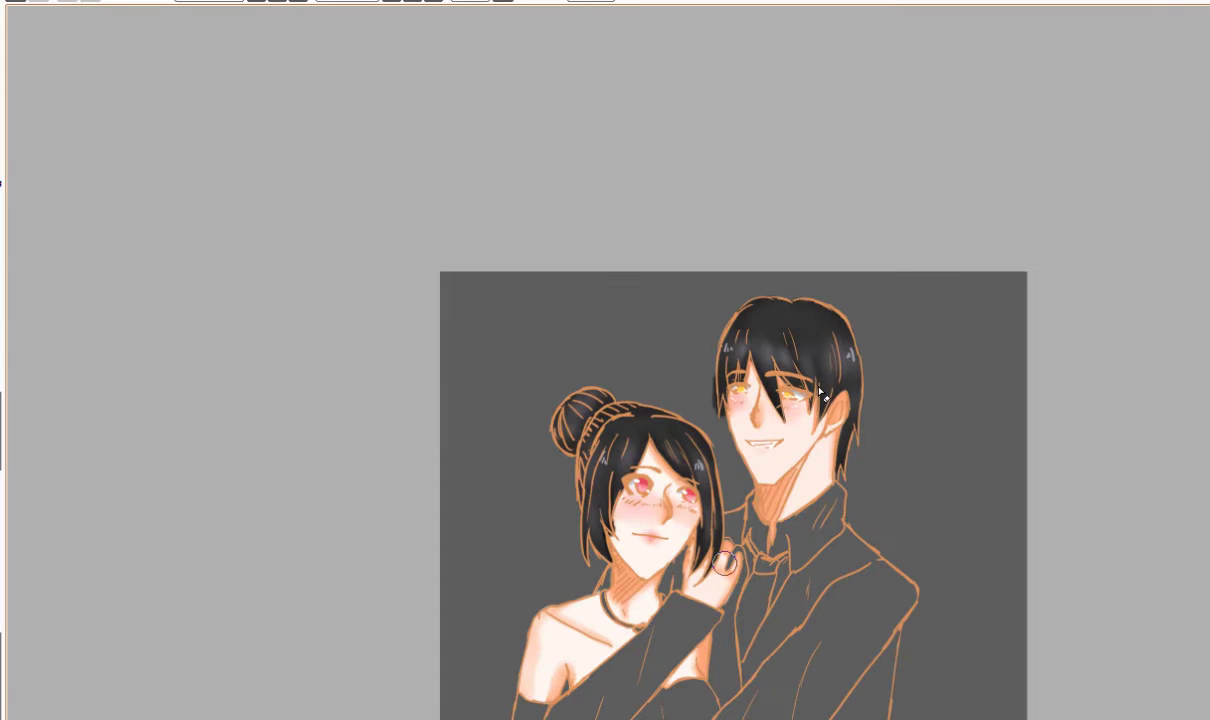
pyautogui.scroll(-2, 724, 563)
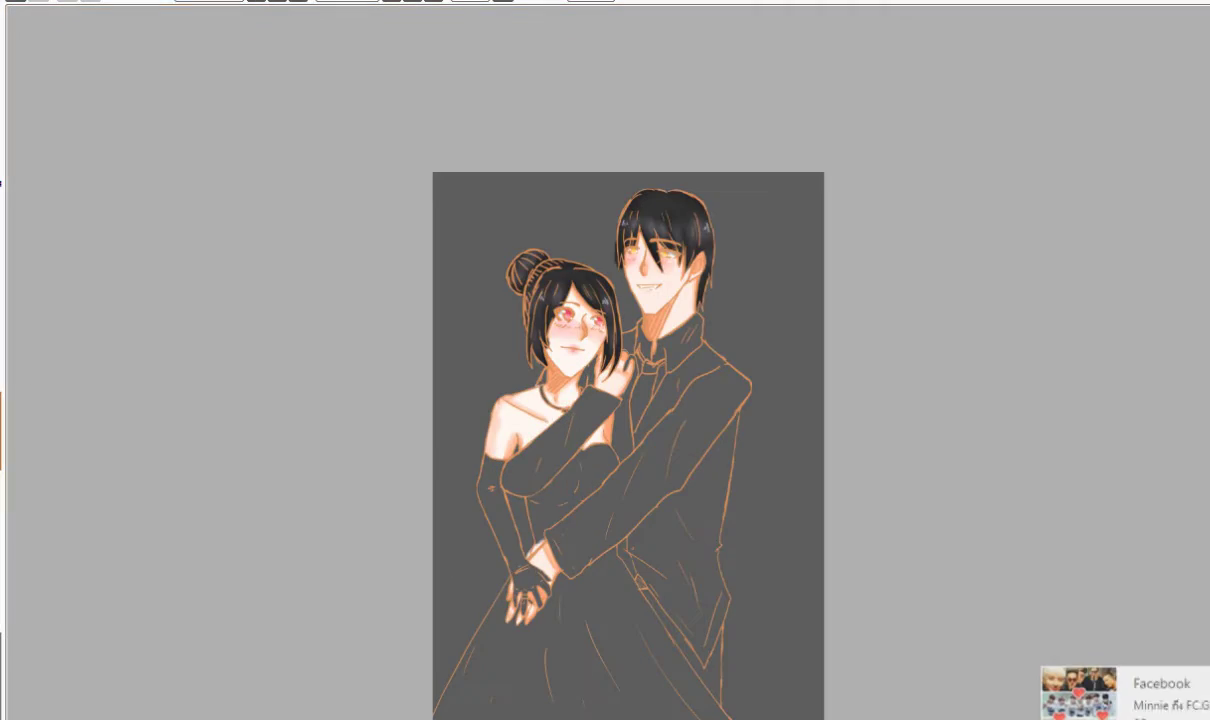
pyautogui.scroll(-1, 628, 440)
pyautogui.scroll(5, 570, 345)
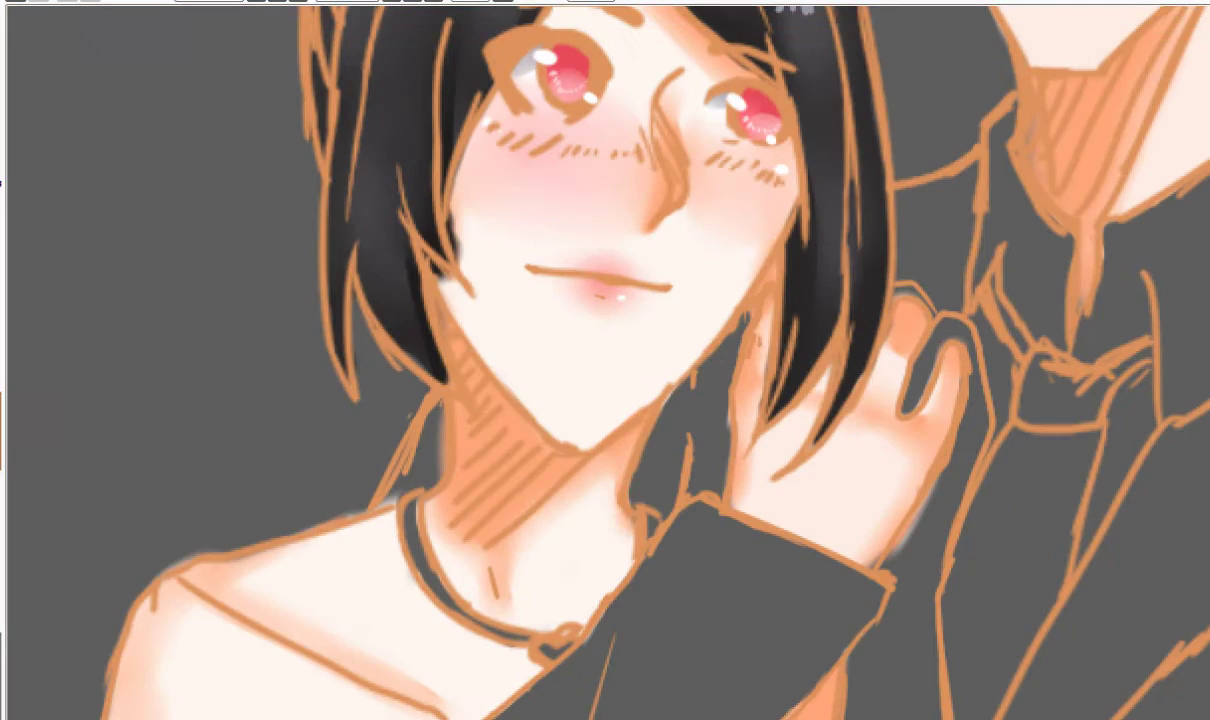
pyautogui.scroll(1, 581, 162)
pyautogui.scroll(-3, 527, 248)
pyautogui.scroll(2, 636, 120)
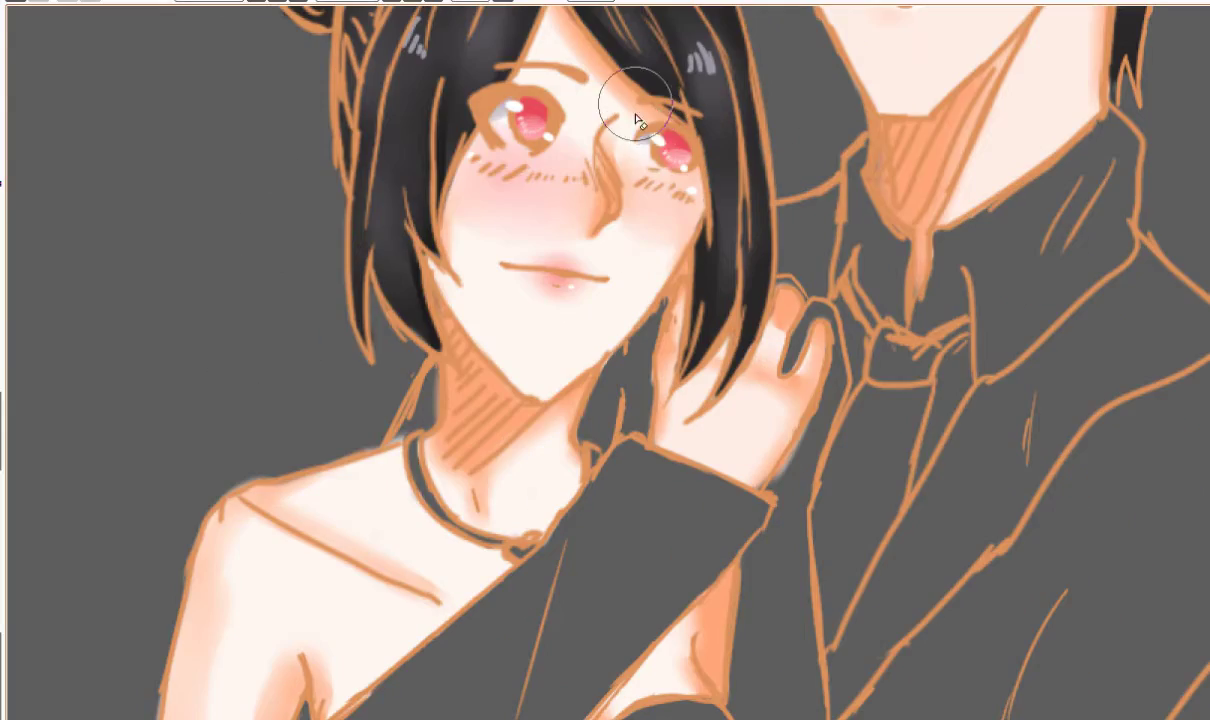
pyautogui.scroll(-4, 221, 372)
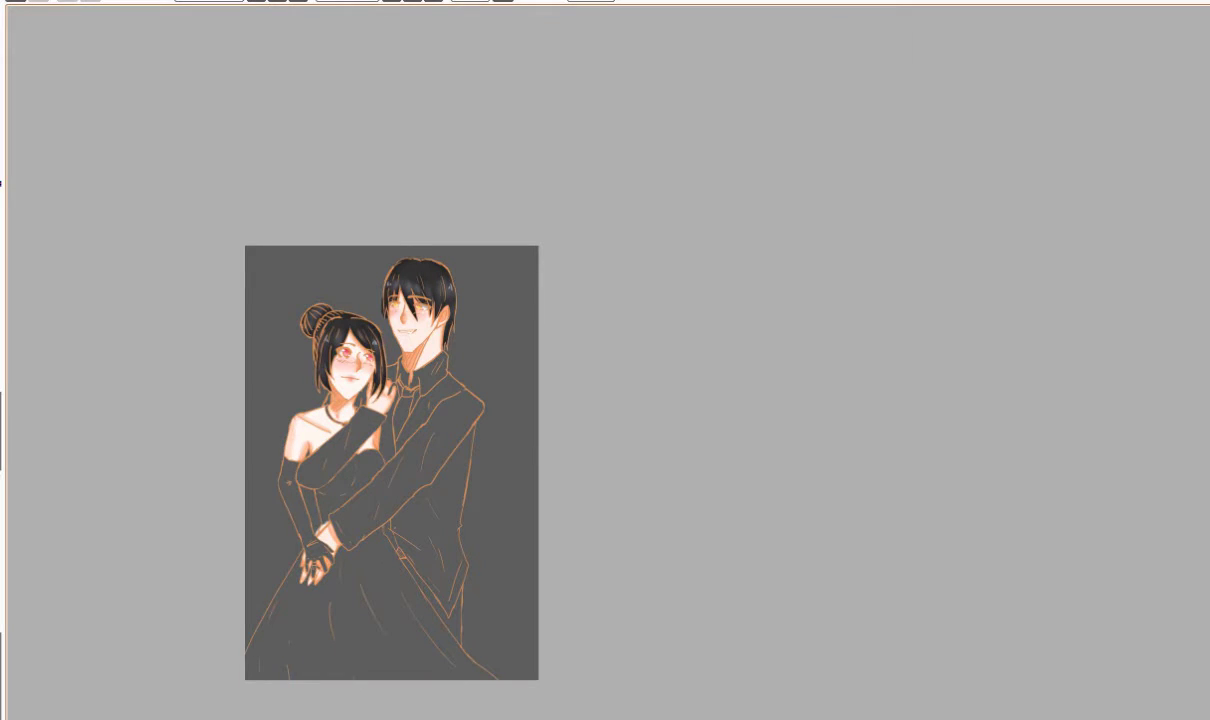
pyautogui.scroll(3, 353, 450)
pyautogui.scroll(-3, 234, 372)
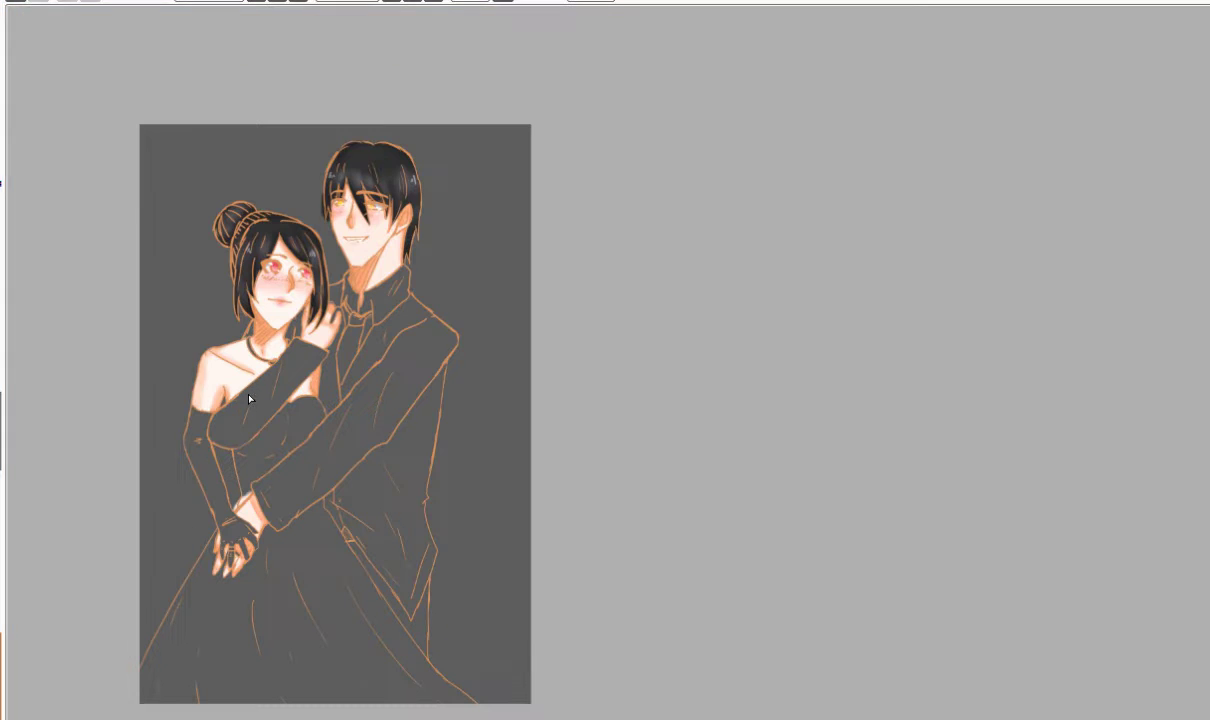
# Paint white over the man's collar, shirt front, tie, jacket shoulder and upper sleeve.
pyautogui.scroll(1, 292, 424)
pyautogui.scroll(2, 300, 430)
pyautogui.moveTo(270, 410)
pyautogui.mouseDown()
pyautogui.moveTo(303, 459)
pyautogui.moveTo(350, 517)
pyautogui.moveTo(432, 569)
pyautogui.moveTo(605, 456)
pyautogui.moveTo(603, 354)
pyautogui.moveTo(402, 455)
pyautogui.moveTo(523, 310)
pyautogui.moveTo(513, 450)
pyautogui.moveTo(576, 328)
pyautogui.moveTo(539, 293)
pyautogui.moveTo(550, 253)
pyautogui.moveTo(438, 368)
pyautogui.moveTo(476, 281)
pyautogui.moveTo(450, 327)
pyautogui.moveTo(385, 335)
pyautogui.mouseUp()
pyautogui.moveTo(459, 141); pyautogui.dragTo(440, 213)
pyautogui.scroll(1, 496, 203)
pyautogui.moveTo(520, 170)
pyautogui.mouseDown()
pyautogui.moveTo(572, 298)
pyautogui.moveTo(756, 319)
pyautogui.moveTo(770, 309)
pyautogui.moveTo(726, 142)
pyautogui.mouseUp()
pyautogui.scroll(-1, 553, 170)
pyautogui.moveTo(548, 138); pyautogui.dragTo(529, 184)
pyautogui.scroll(-3, 563, 102)
pyautogui.moveTo(529, 184)
pyautogui.mouseDown()
pyautogui.moveTo(626, 138)
pyautogui.moveTo(463, 183)
pyautogui.moveTo(335, 120)
pyautogui.moveTo(376, 417)
pyautogui.moveTo(320, 330)
pyautogui.mouseUp()
pyautogui.scroll(3, 573, 97)
pyautogui.scroll(-1, 410, 330)
pyautogui.scroll(2, 292, 300)
pyautogui.moveTo(283, 165); pyautogui.dragTo(240, 268)
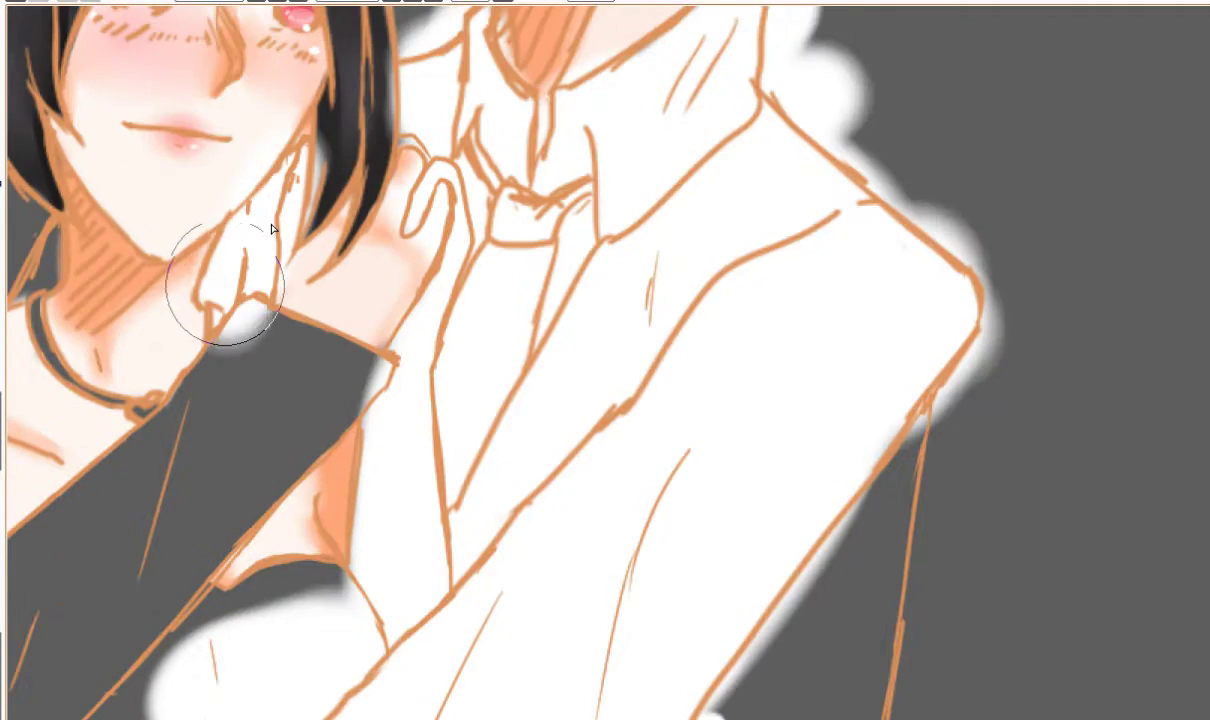
# Paint white over the woman's bodice, her raised sleeve and the long glove on her lowered arm.
pyautogui.scroll(-1, 95, 220)
pyautogui.moveTo(100, 222); pyautogui.dragTo(88, 254)
pyautogui.scroll(-2, 270, 208)
pyautogui.scroll(3, 273, 216)
pyautogui.moveTo(262, 300)
pyautogui.mouseDown()
pyautogui.moveTo(235, 262)
pyautogui.moveTo(373, 154)
pyautogui.moveTo(313, 132)
pyautogui.moveTo(170, 221)
pyautogui.mouseUp()
pyautogui.scroll(-1, 214, 217)
pyautogui.moveTo(262, 128); pyautogui.dragTo(305, 113)
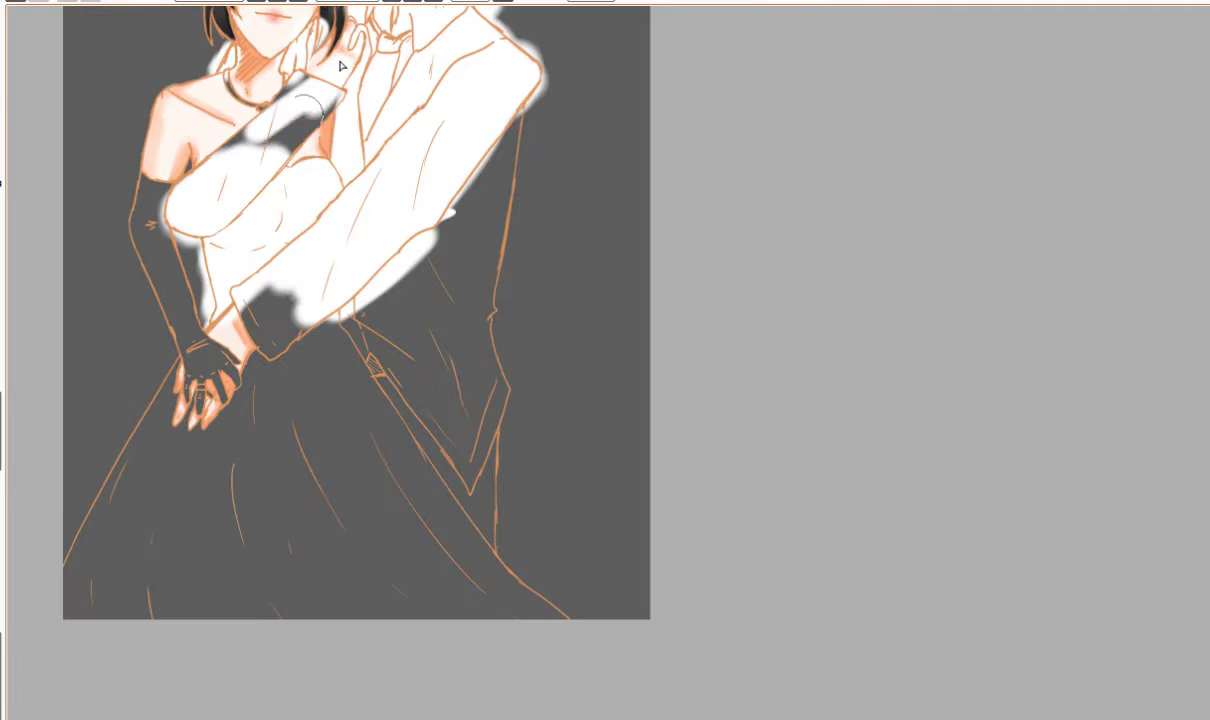
pyautogui.scroll(1, 135, 256)
pyautogui.moveTo(162, 205)
pyautogui.mouseDown()
pyautogui.moveTo(228, 388)
pyautogui.moveTo(165, 168)
pyautogui.mouseUp()
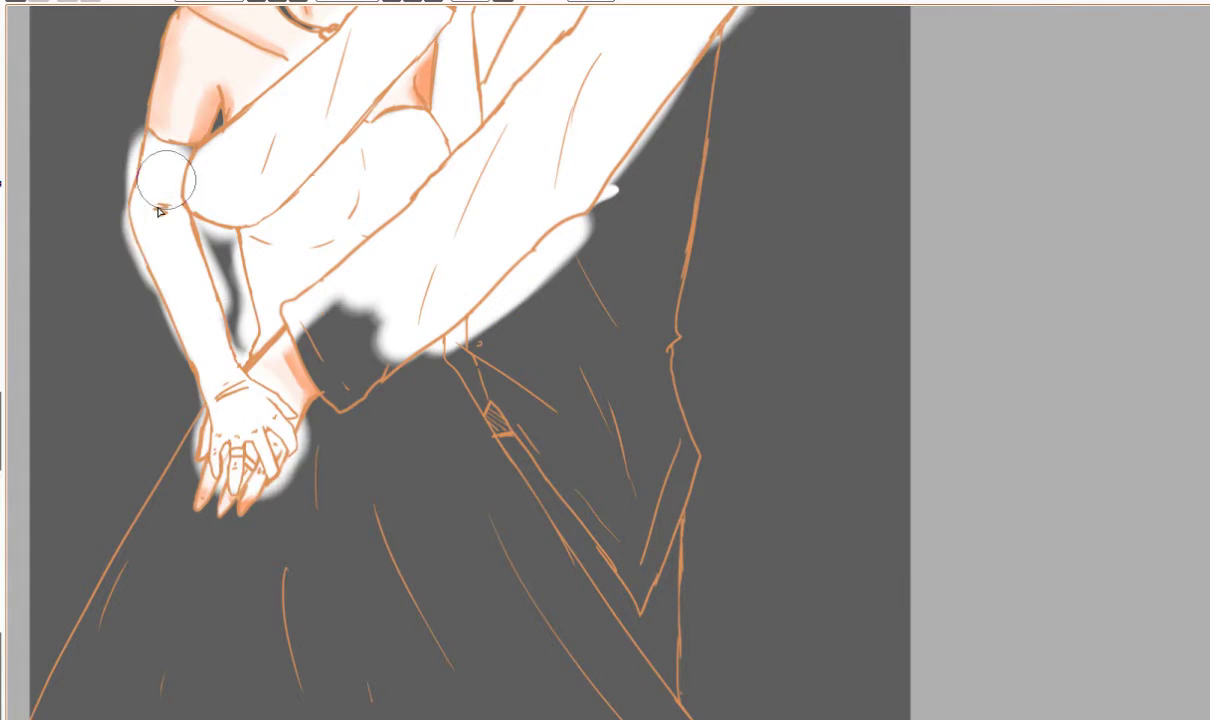
# Fill the man's jacket cuff, the lower part of his jacket and the woman's full skirt with white.
pyautogui.scroll(-1, 247, 213)
pyautogui.moveTo(322, 276)
pyautogui.mouseDown()
pyautogui.moveTo(336, 296)
pyautogui.moveTo(305, 325)
pyautogui.mouseUp()
pyautogui.scroll(-2, 472, 185)
pyautogui.scroll(2, 421, 227)
pyautogui.moveTo(410, 268)
pyautogui.mouseDown()
pyautogui.moveTo(526, 452)
pyautogui.moveTo(640, 550)
pyautogui.moveTo(524, 565)
pyautogui.mouseUp()
pyautogui.moveTo(524, 565)
pyautogui.mouseDown()
pyautogui.moveTo(345, 290)
pyautogui.moveTo(350, 445)
pyautogui.moveTo(311, 535)
pyautogui.moveTo(176, 529)
pyautogui.moveTo(162, 505)
pyautogui.mouseUp()
pyautogui.scroll(-2, 237, 508)
pyautogui.scroll(2, 474, 170)
# Cover the remaining grey gaps in the jacket beneath the man's arm and along its back edge with white.
pyautogui.moveTo(490, 150)
pyautogui.mouseDown()
pyautogui.moveTo(452, 342)
pyautogui.moveTo(389, 367)
pyautogui.moveTo(432, 273)
pyautogui.mouseUp()
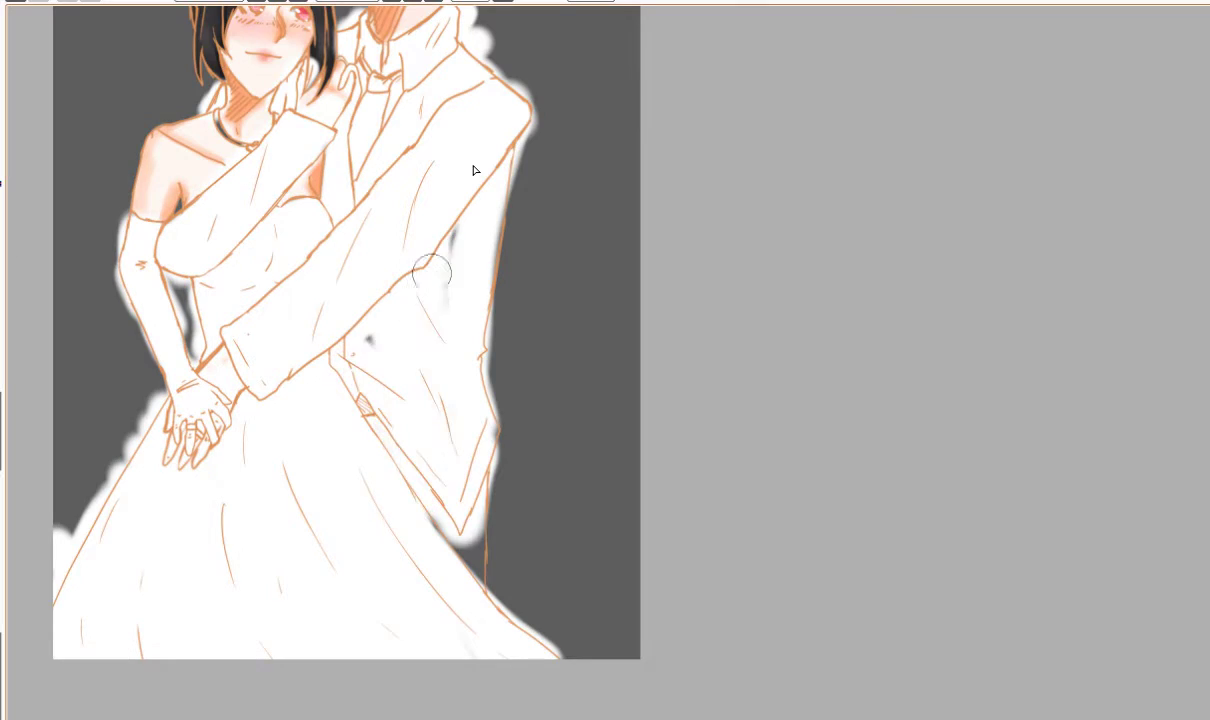
pyautogui.moveTo(431, 476); pyautogui.dragTo(506, 169)
pyautogui.scroll(-2, 446, 297)
pyautogui.scroll(2, 457, 400)
pyautogui.scroll(-1, 481, 386)
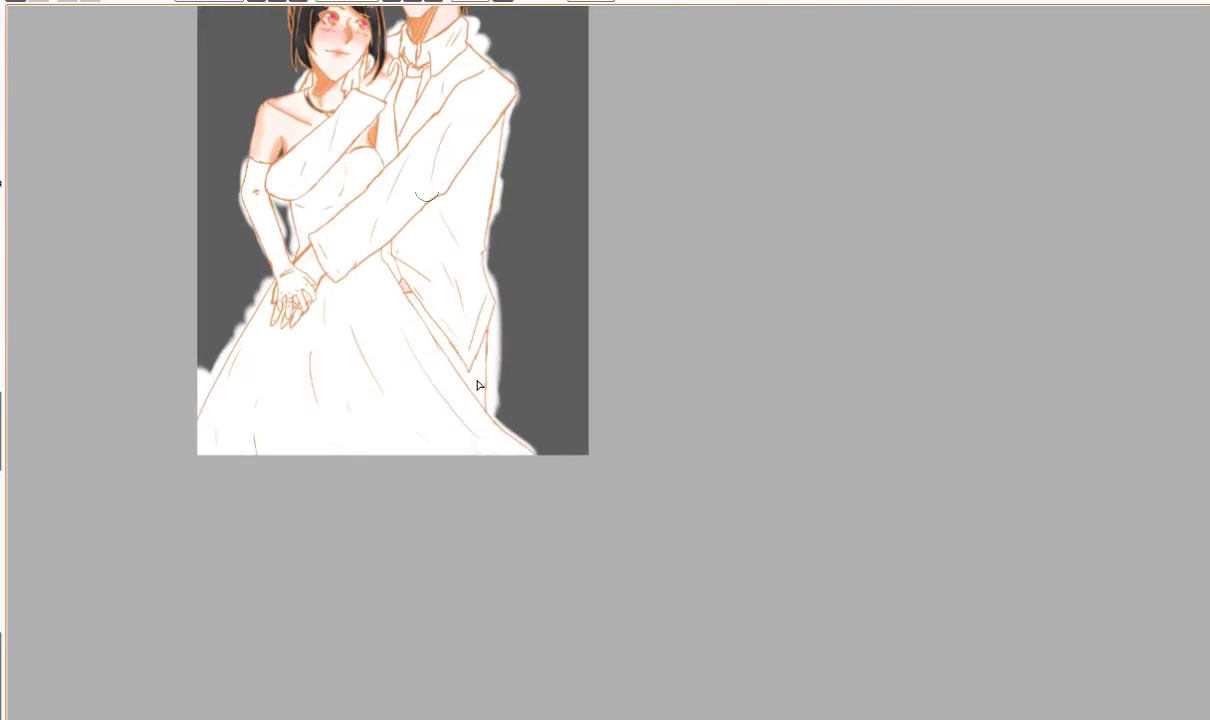
# Inspect the white base across both outfits for missed spots and overlaps.
pyautogui.scroll(2, 419, 200)
pyautogui.scroll(-1, 388, 197)
pyautogui.scroll(2, 380, 185)
pyautogui.scroll(-2, 415, 289)
pyautogui.scroll(2, 410, 280)
pyautogui.scroll(-2, 446, 232)
pyautogui.scroll(2, 425, 210)
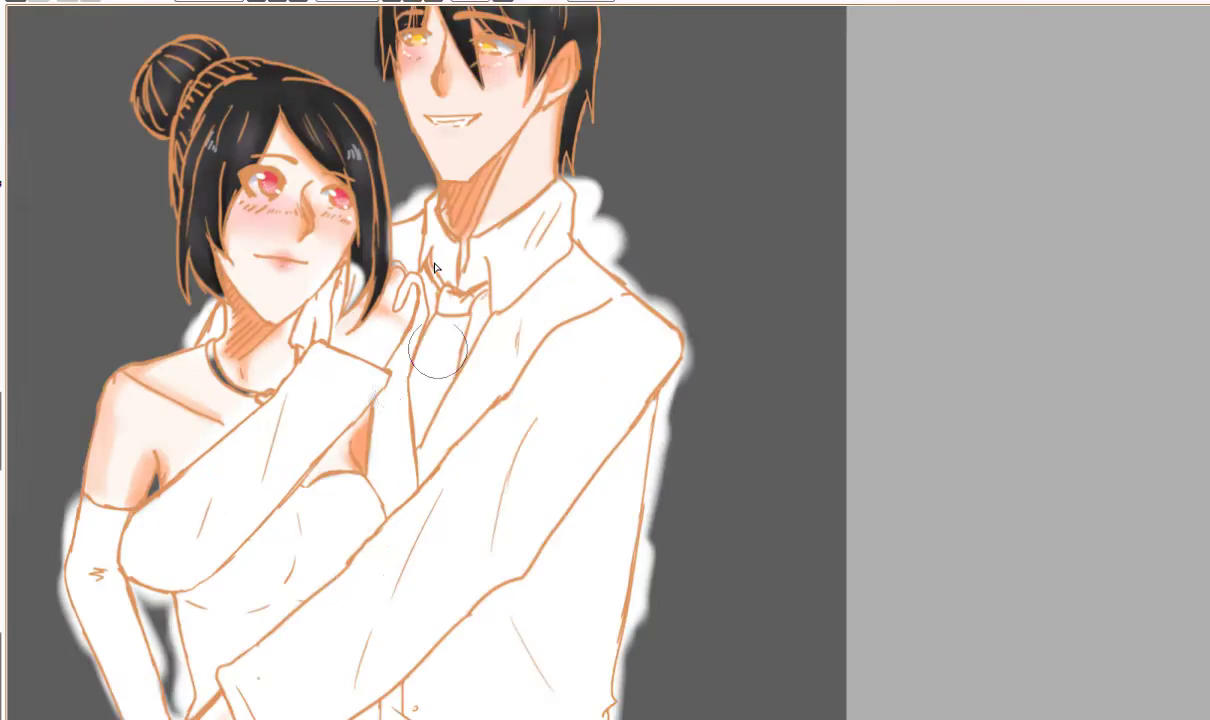
pyautogui.scroll(-2, 401, 209)
pyautogui.scroll(2, 400, 210)
pyautogui.scroll(-2, 355, 217)
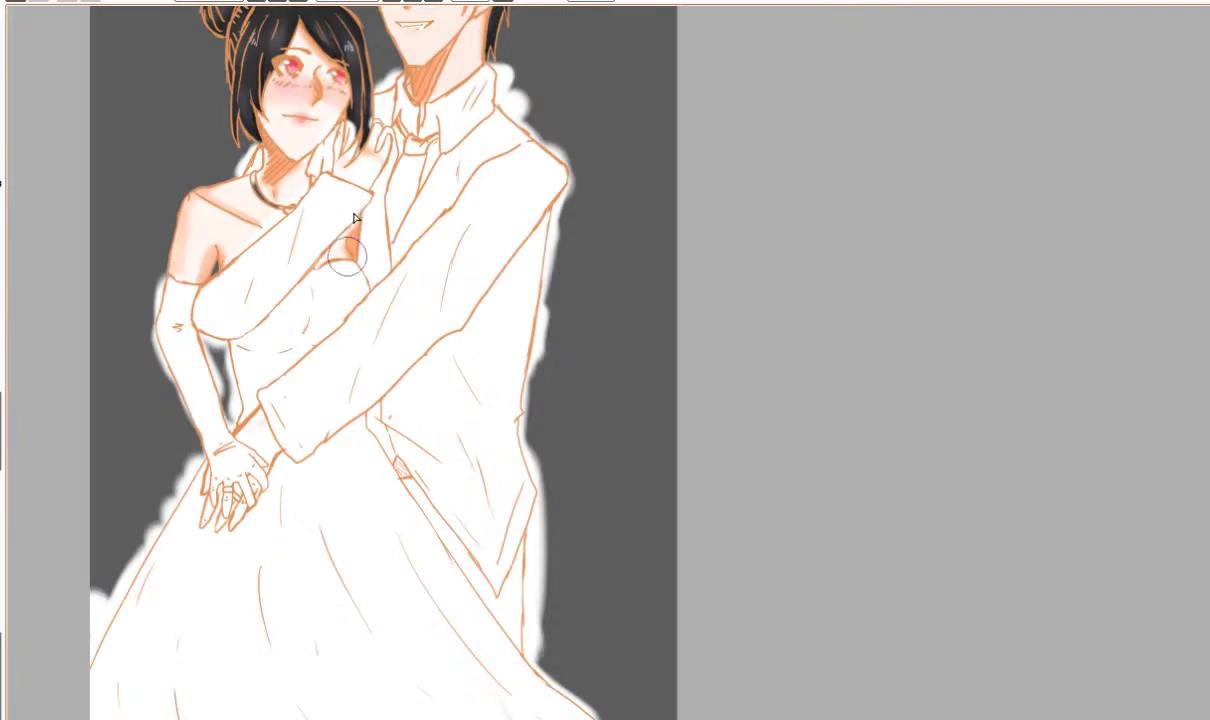
pyautogui.scroll(2, 375, 450)
pyautogui.scroll(-1, 232, 473)
# Paint the two ring bands on the clasped hands pale yellow.
pyautogui.scroll(3, 275, 331)
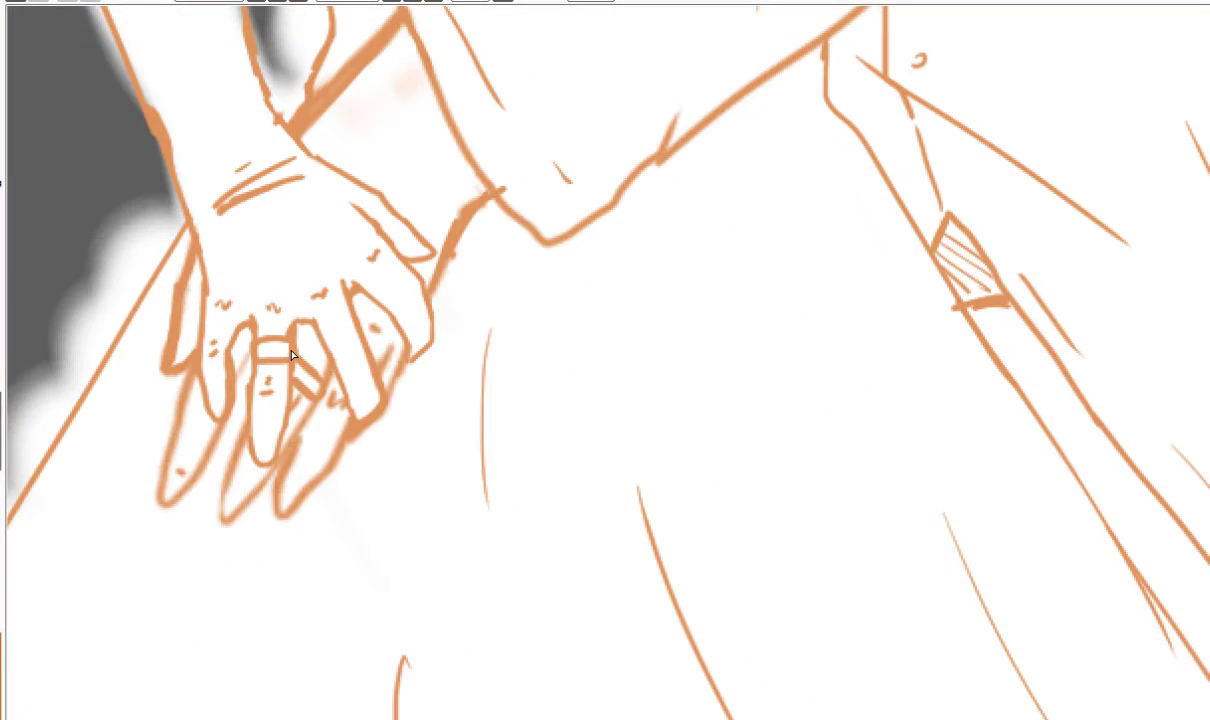
pyautogui.scroll(2, 256, 337)
pyautogui.scroll(1, 30, 345)
pyautogui.moveTo(292, 400); pyautogui.dragTo(367, 427)
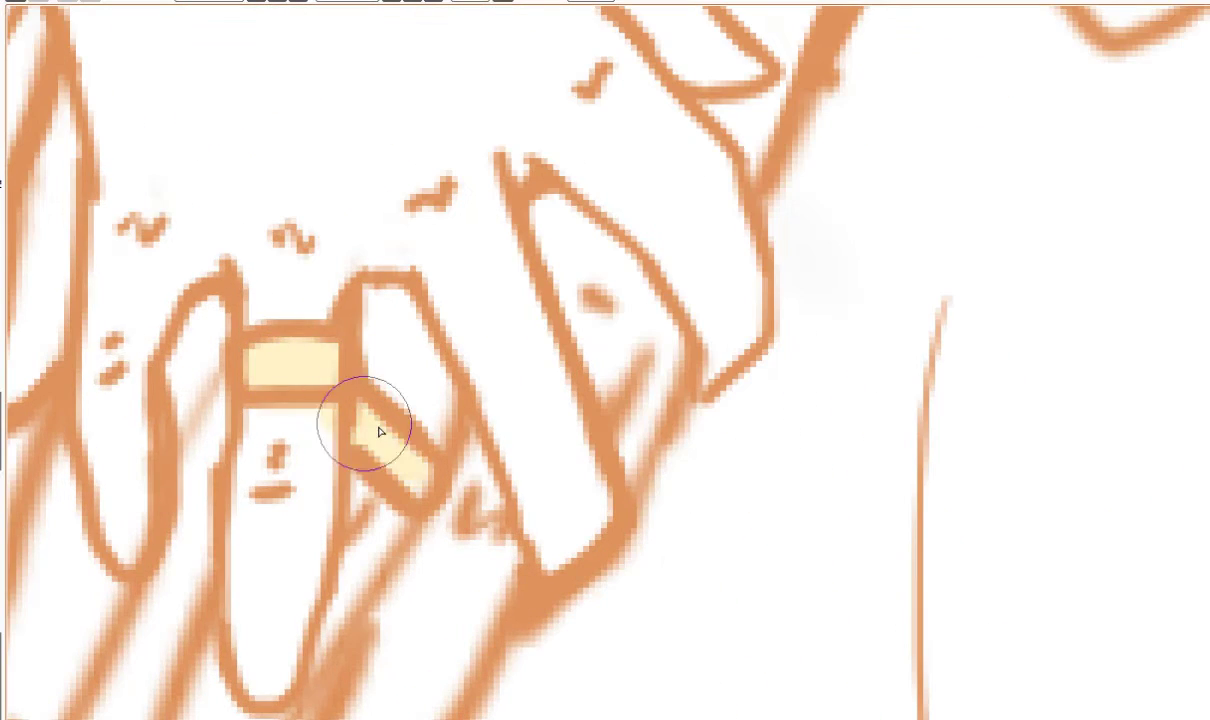
# Fill the woman's necklace band with white.
pyautogui.scroll(-5, 367, 427)
pyautogui.scroll(1, 535, 212)
pyautogui.scroll(1, 535, 212)
pyautogui.scroll(-1, 410, 103)
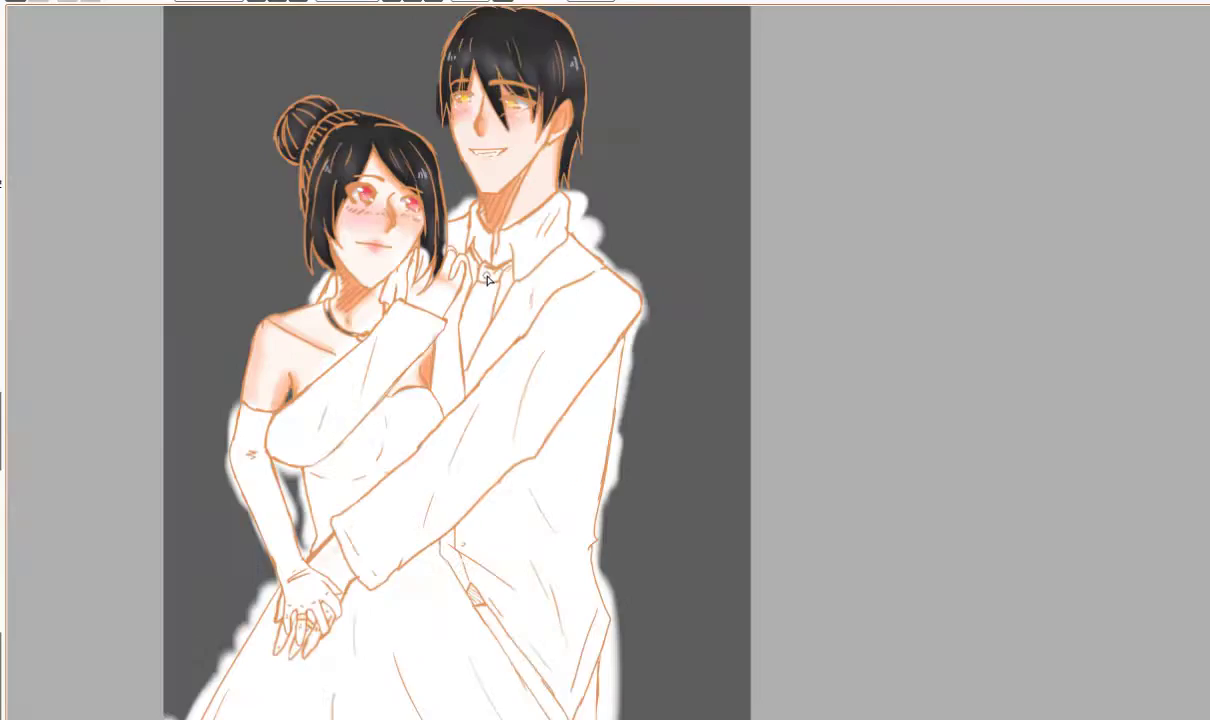
pyautogui.scroll(3, 410, 103)
pyautogui.scroll(-2, 178, 446)
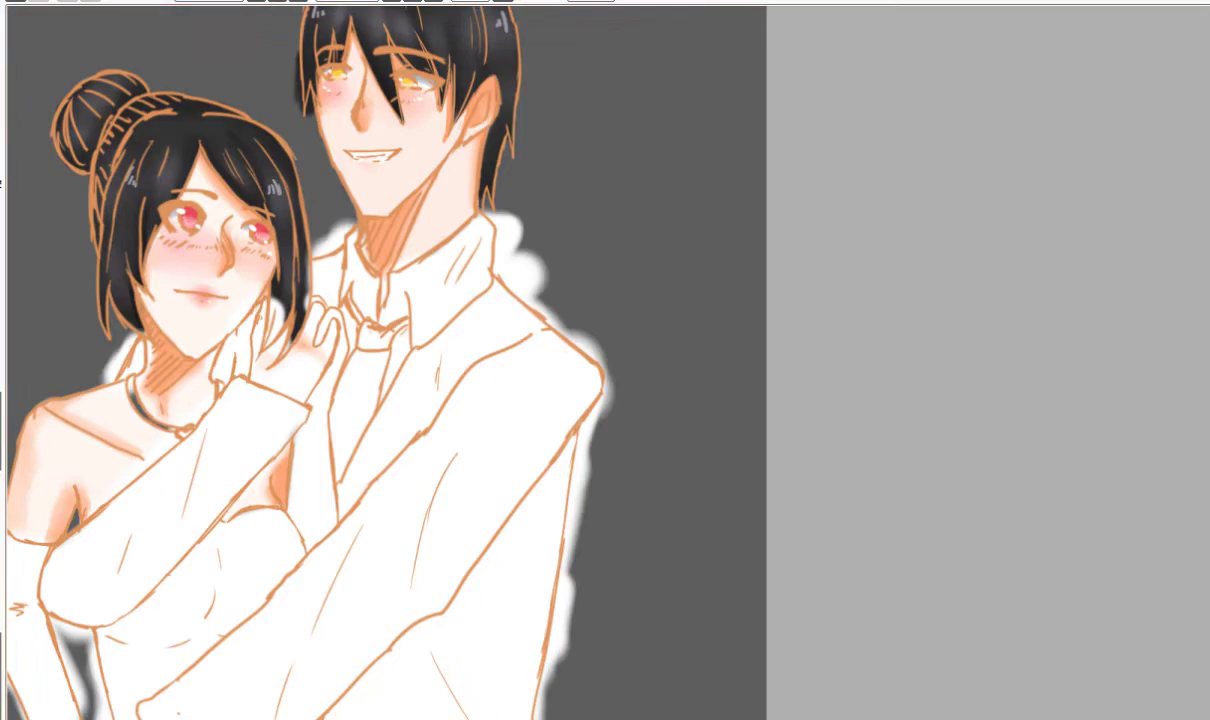
pyautogui.scroll(3, 149, 392)
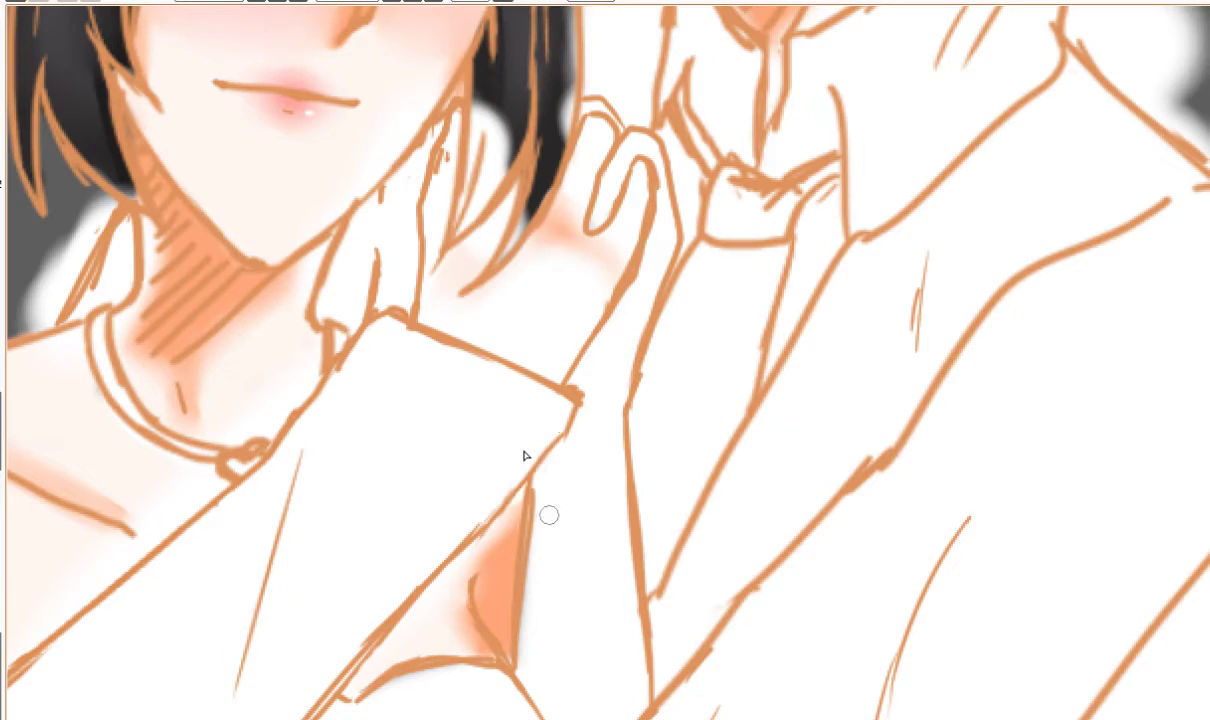
# Undo the stray erasing and erase the white covering the hand beside the woman's face, including its fingers.
pyautogui.scroll(-3, 525, 456)
pyautogui.scroll(3, 495, 447)
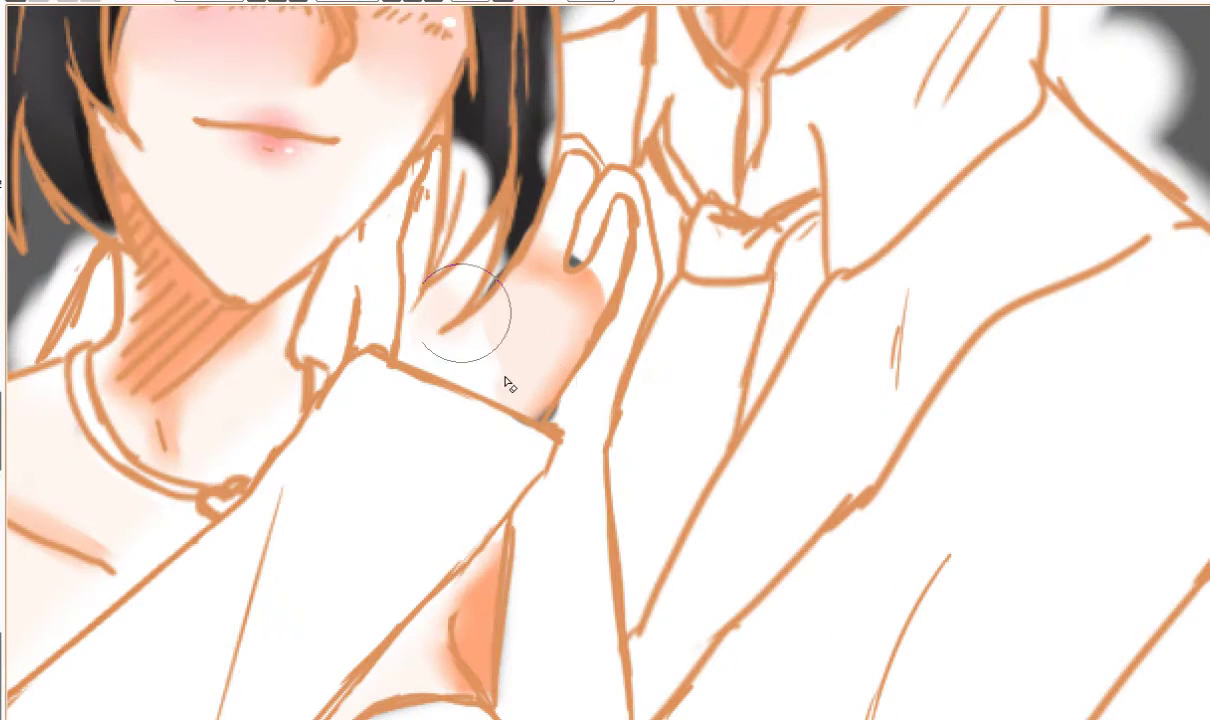
pyautogui.hotkey('ctrl', 'z')
pyautogui.scroll(1, 440, 301)
pyautogui.moveTo(490, 290)
pyautogui.mouseDown()
pyautogui.moveTo(510, 308)
pyautogui.moveTo(491, 205)
pyautogui.moveTo(425, 271)
pyautogui.moveTo(446, 76)
pyautogui.moveTo(581, 68)
pyautogui.moveTo(429, 235)
pyautogui.moveTo(427, 372)
pyautogui.moveTo(518, 367)
pyautogui.moveTo(581, 451)
pyautogui.moveTo(645, 338)
pyautogui.moveTo(558, 349)
pyautogui.mouseUp()
pyautogui.scroll(1, 635, 157)
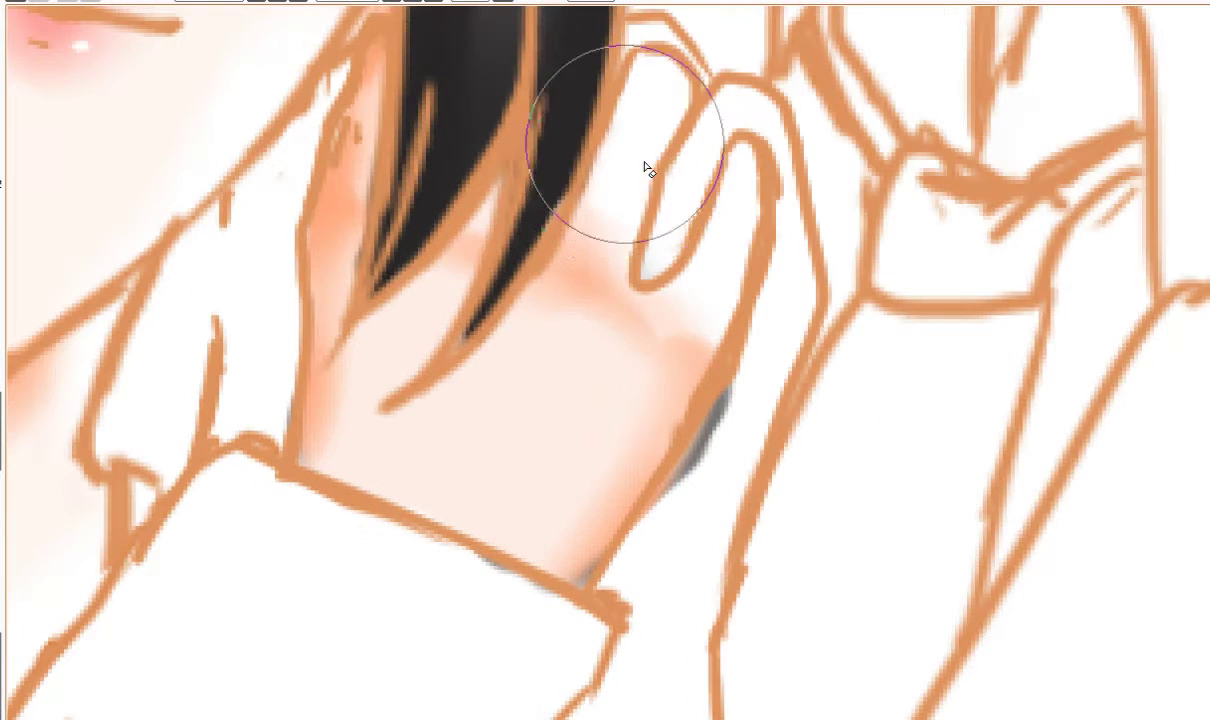
pyautogui.moveTo(645, 165)
pyautogui.mouseDown()
pyautogui.moveTo(705, 289)
pyautogui.moveTo(689, 289)
pyautogui.moveTo(608, 214)
pyautogui.mouseUp()
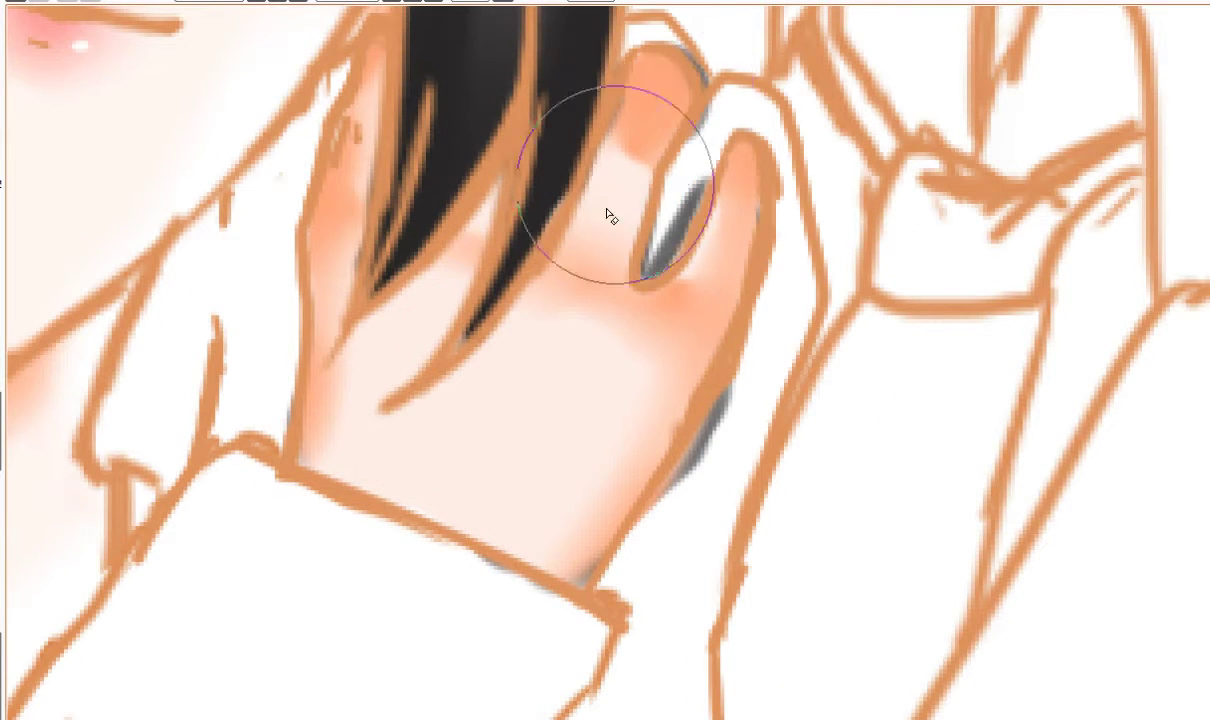
# Blend the grey shadows on the man's collar, shoulder and long sleeve and on the woman's bodice into the white base.
pyautogui.scroll(-3, 612, 200)
pyautogui.scroll(3, 578, 402)
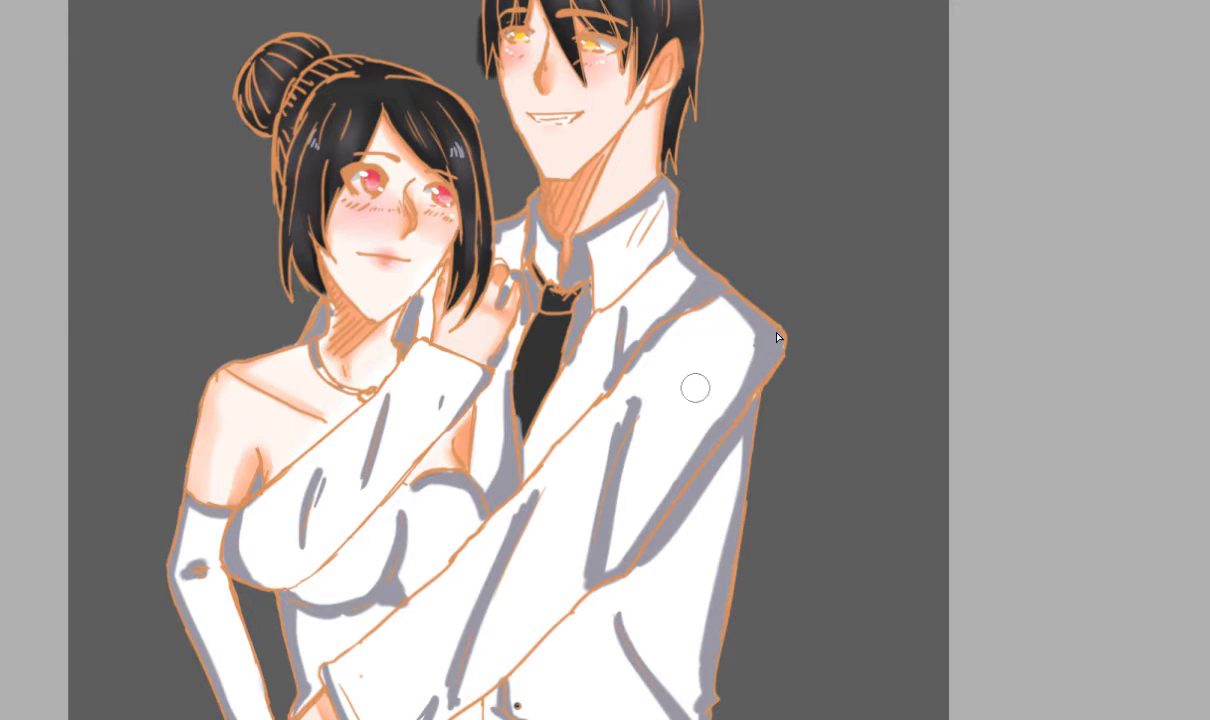
pyautogui.scroll(2, 656, 197)
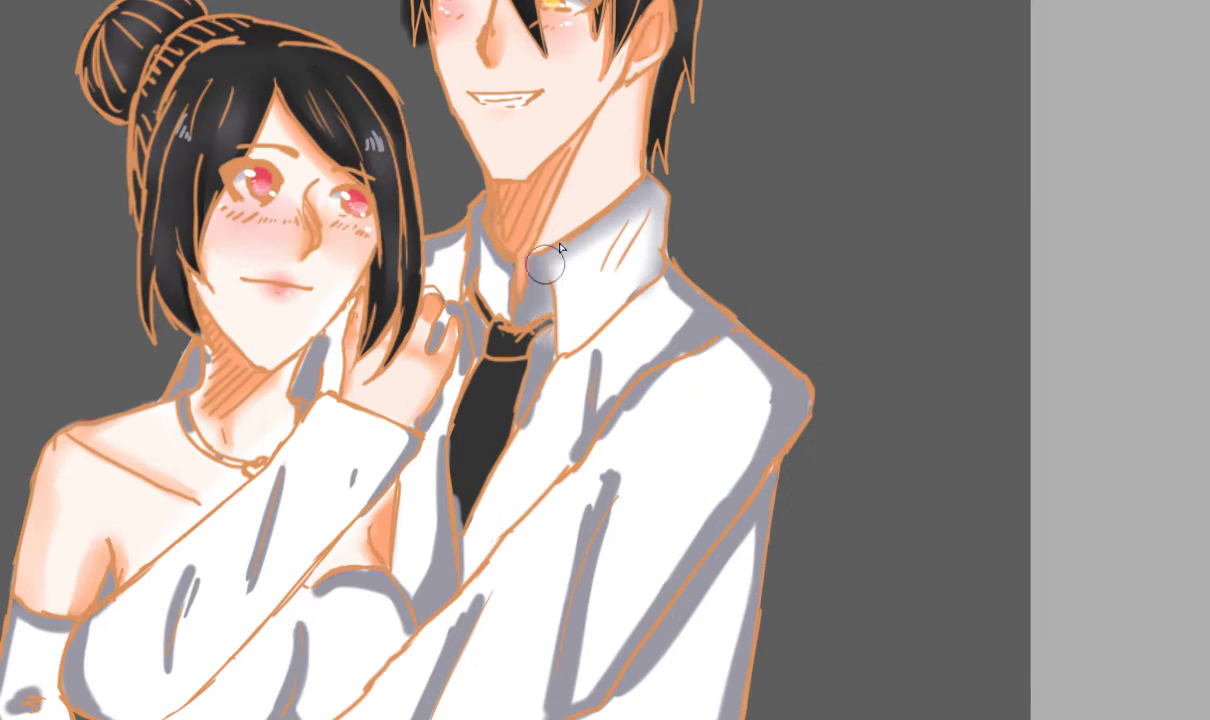
pyautogui.moveTo(424, 284); pyautogui.dragTo(388, 250)
pyautogui.moveTo(690, 240)
pyautogui.mouseDown()
pyautogui.moveTo(740, 356)
pyautogui.moveTo(629, 586)
pyautogui.moveTo(578, 648)
pyautogui.moveTo(707, 429)
pyautogui.mouseUp()
pyautogui.moveTo(655, 435)
pyautogui.mouseDown()
pyautogui.moveTo(709, 209)
pyautogui.moveTo(672, 365)
pyautogui.moveTo(537, 437)
pyautogui.moveTo(440, 651)
pyautogui.moveTo(307, 615)
pyautogui.moveTo(240, 465)
pyautogui.moveTo(410, 424)
pyautogui.moveTo(394, 364)
pyautogui.moveTo(466, 328)
pyautogui.mouseUp()
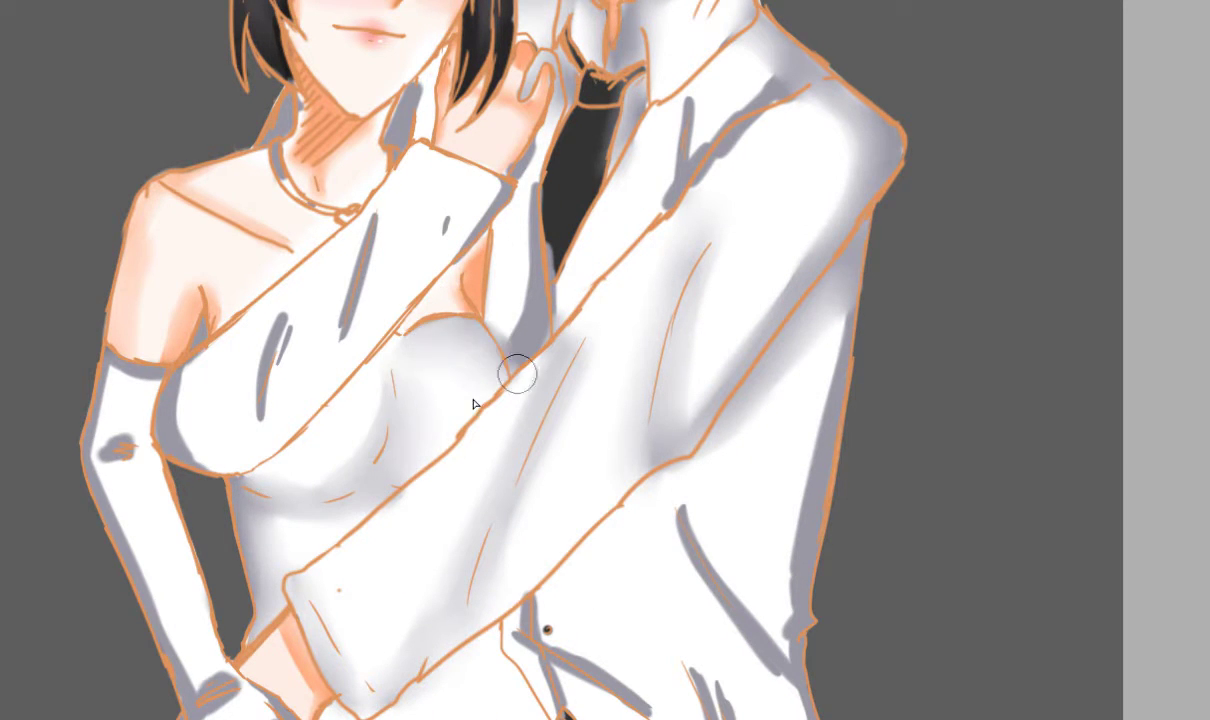
# Soften the grey shadows on the jacket strip beside the tie and on the collar pieces around the woman's neck.
pyautogui.moveTo(553, 172)
pyautogui.mouseDown()
pyautogui.moveTo(532, 321)
pyautogui.moveTo(554, 297)
pyautogui.mouseUp()
pyautogui.moveTo(555, 345); pyautogui.dragTo(572, 273)
pyautogui.moveTo(432, 147)
pyautogui.mouseDown()
pyautogui.moveTo(462, 243)
pyautogui.moveTo(408, 225)
pyautogui.mouseUp()
pyautogui.scroll(1, 462, 243)
pyautogui.moveTo(250, 185); pyautogui.dragTo(222, 275)
pyautogui.scroll(-3, 450, 240)
pyautogui.scroll(3, 435, 292)
# Blend the grey fold and cuff shadows along the raised sleeve that crosses the woman's chest.
pyautogui.moveTo(424, 230); pyautogui.dragTo(384, 392)
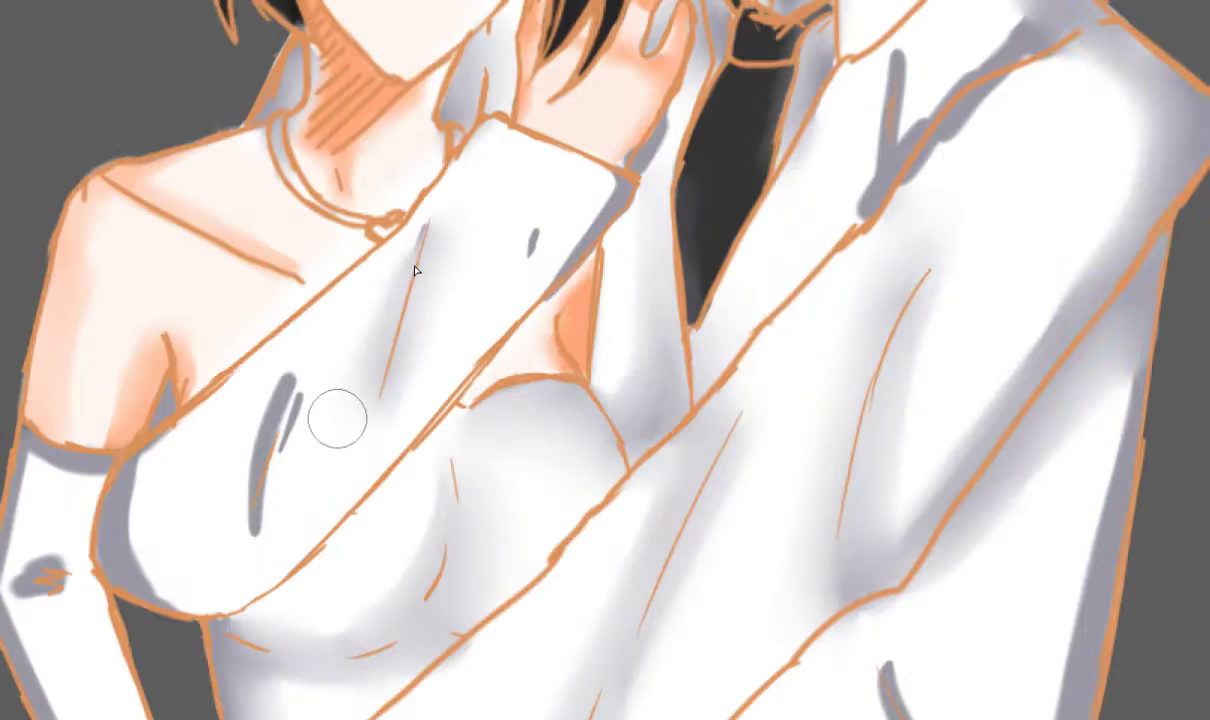
pyautogui.moveTo(288, 385); pyautogui.dragTo(256, 528)
pyautogui.moveTo(536, 238); pyautogui.dragTo(583, 224)
pyautogui.moveTo(680, 95); pyautogui.dragTo(652, 158)
# Smooth the grey shadows along the jacket's lapel edge and its fold, and around the raised sleeve's elbow.
pyautogui.moveTo(873, 150); pyautogui.dragTo(675, 255)
pyautogui.moveTo(840, 130); pyautogui.dragTo(712, 275)
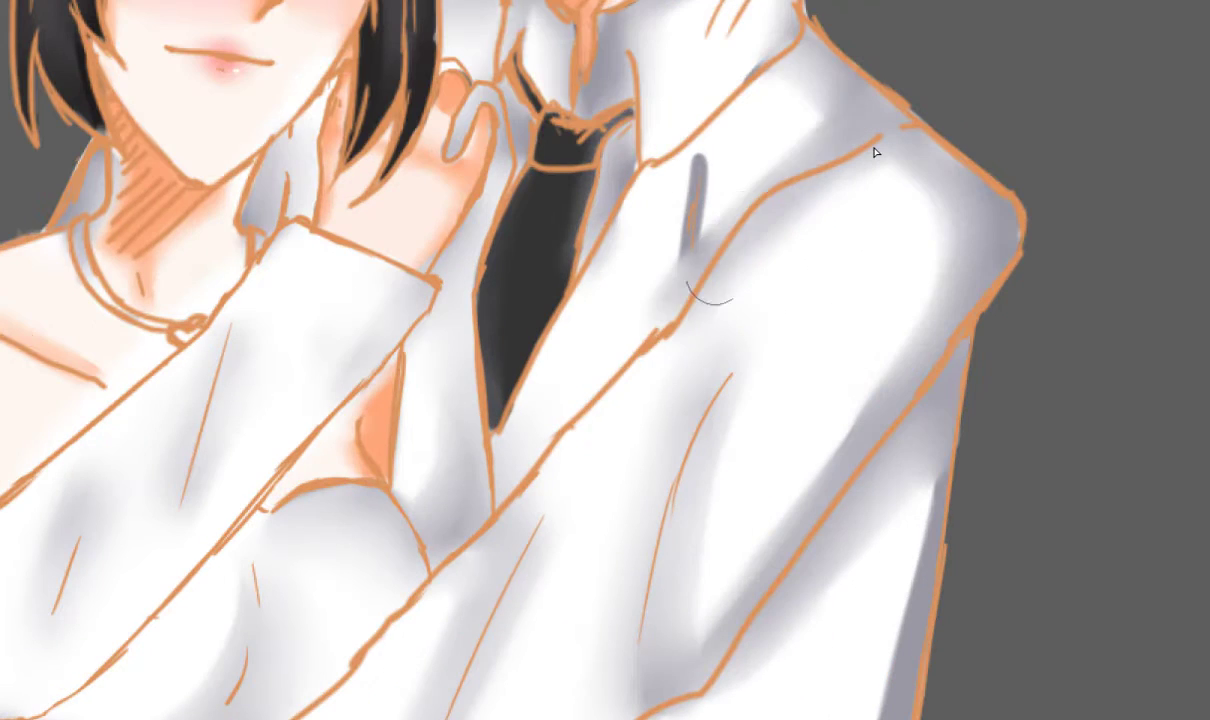
pyautogui.scroll(-3, 318, 373)
pyautogui.scroll(2, 260, 487)
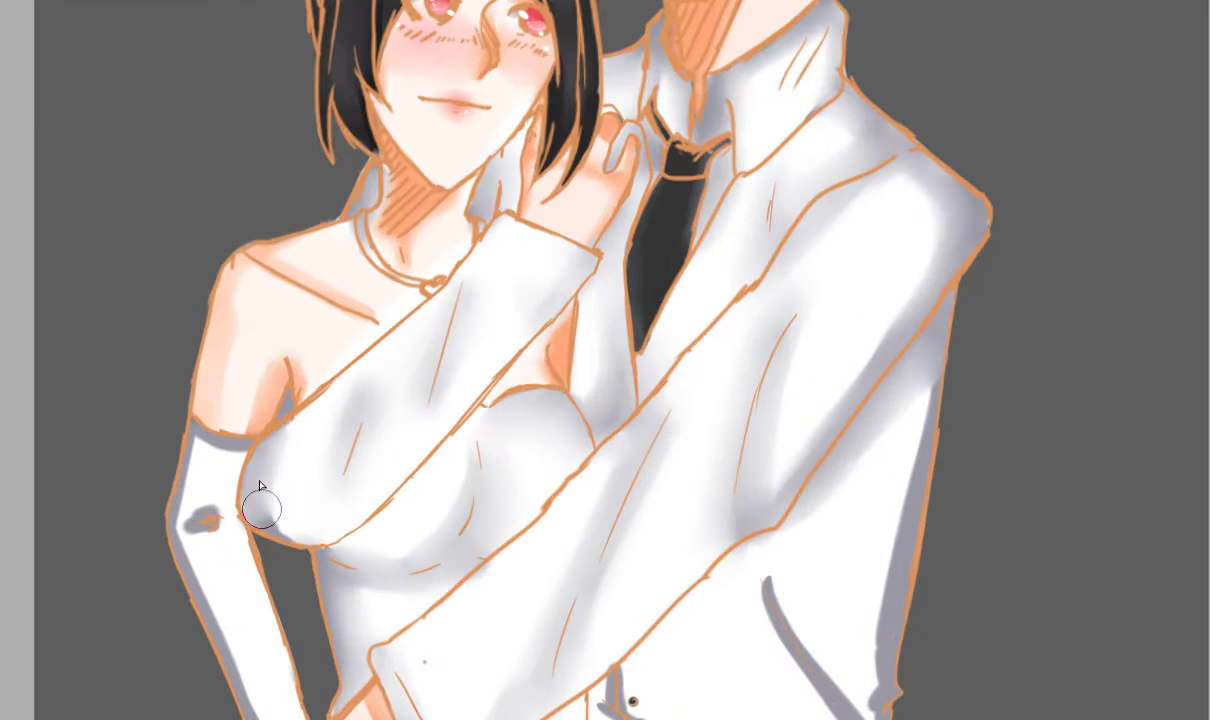